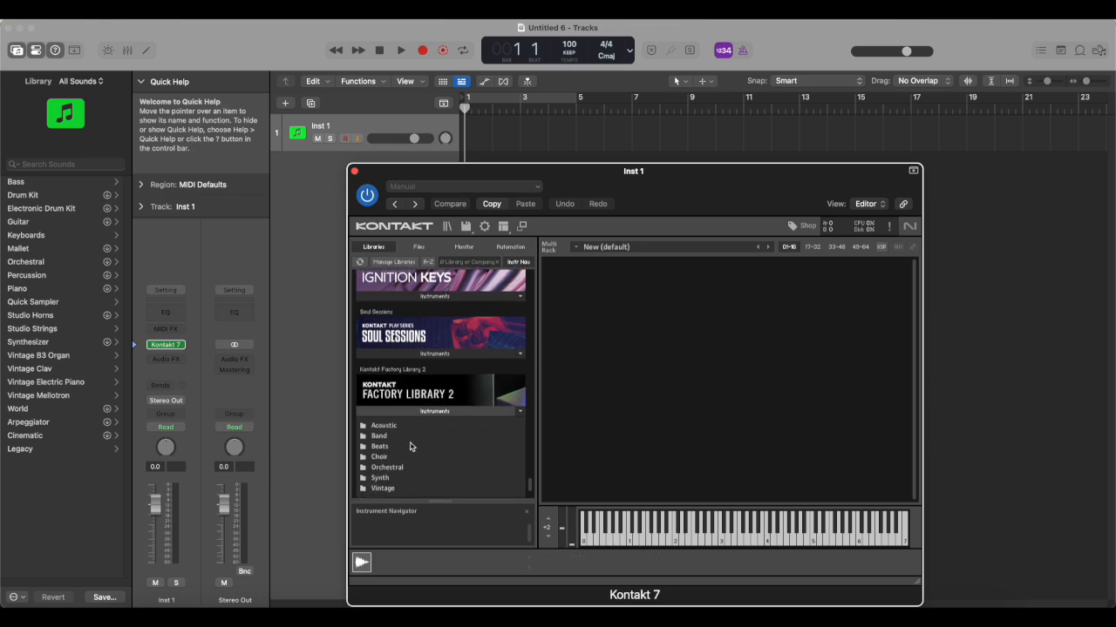
Load the Classic Bass instrument from the Band bass category of Kontakt Factory Library 2 and close the instrument window
click(374, 440)
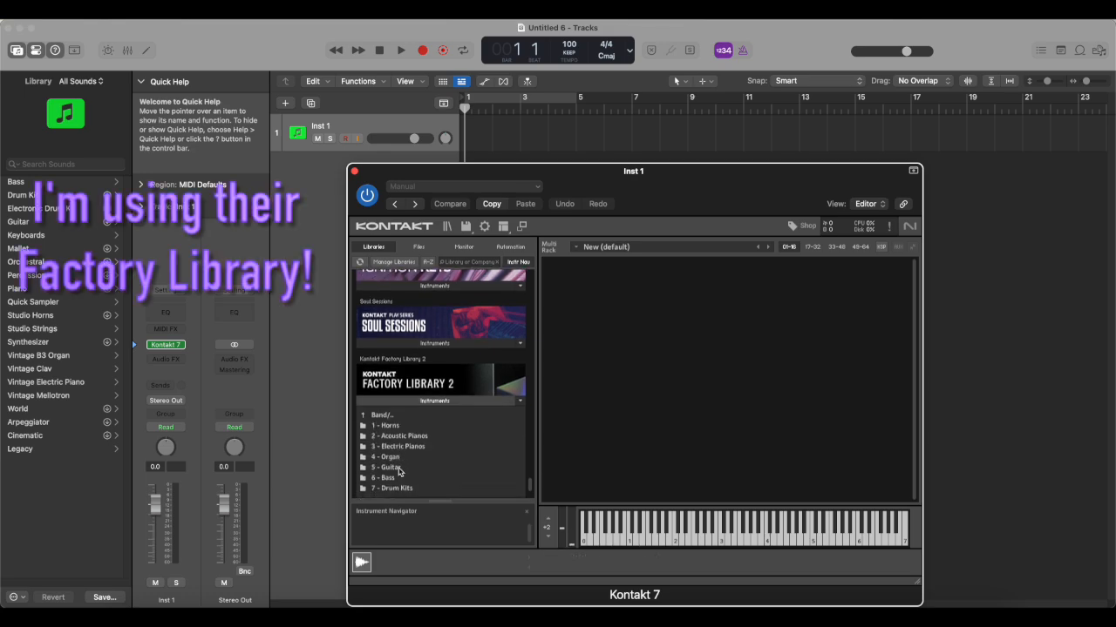
click(397, 478)
double_click(414, 425)
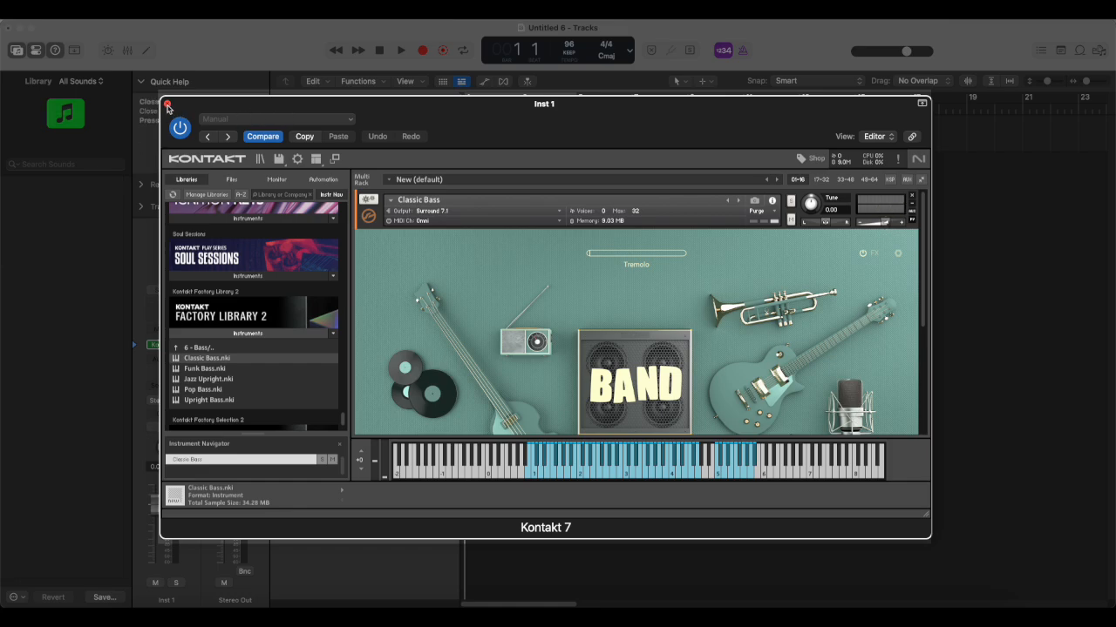
click(167, 104)
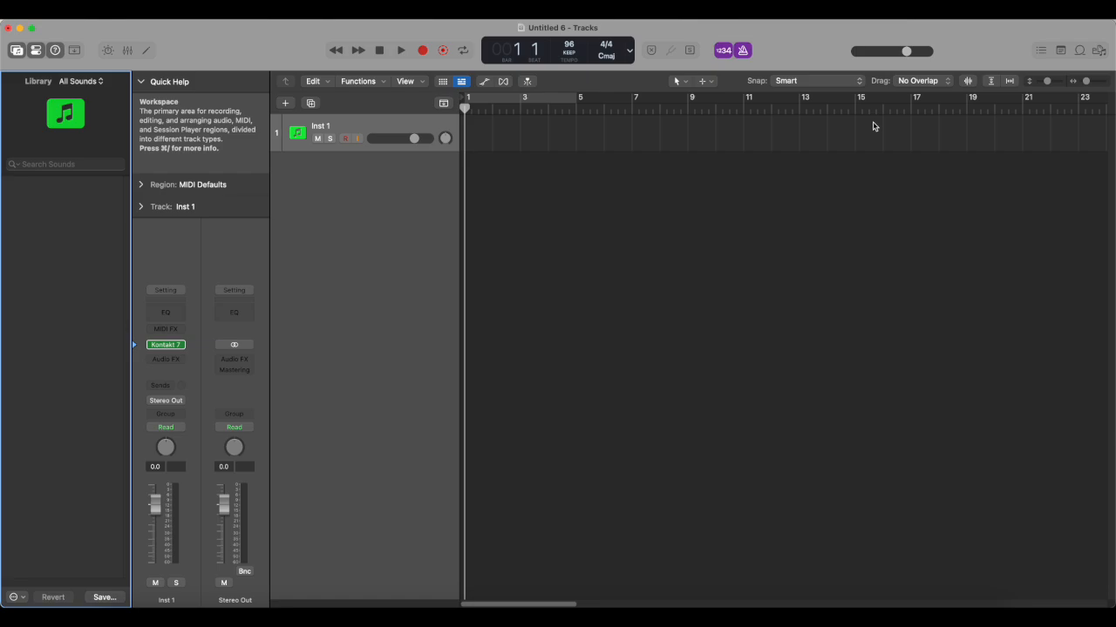
Rename the instrument track as Bass and record a bass line on it
double_click(317, 125)
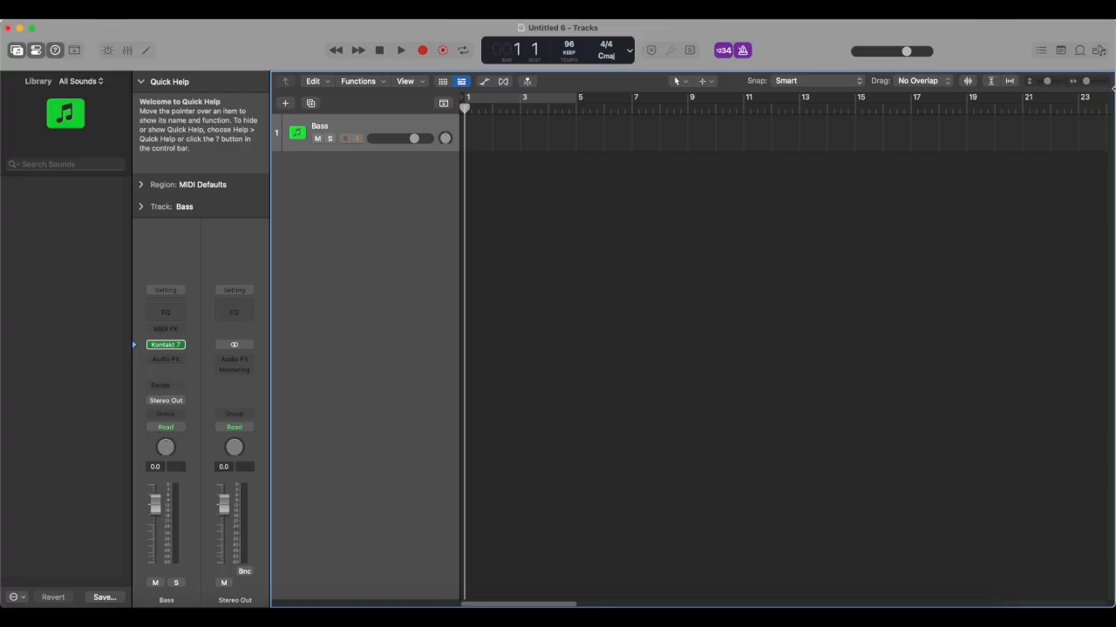
key(r)
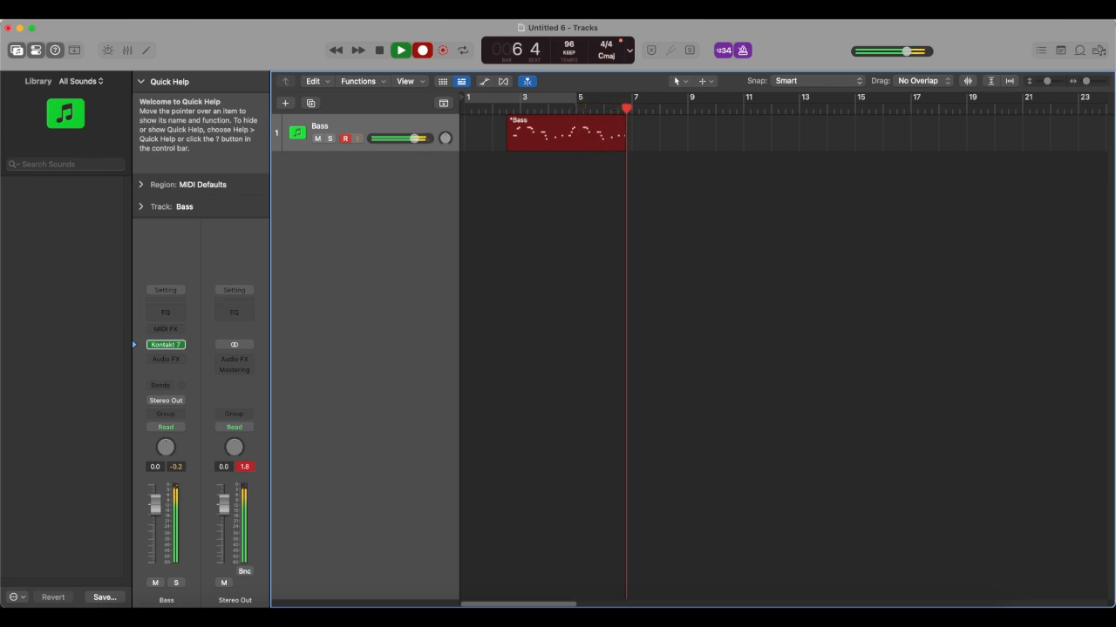
Open the Bass region in the piano roll and quantize all its notes to 1/16 Note
drag(565, 372, 560, 373)
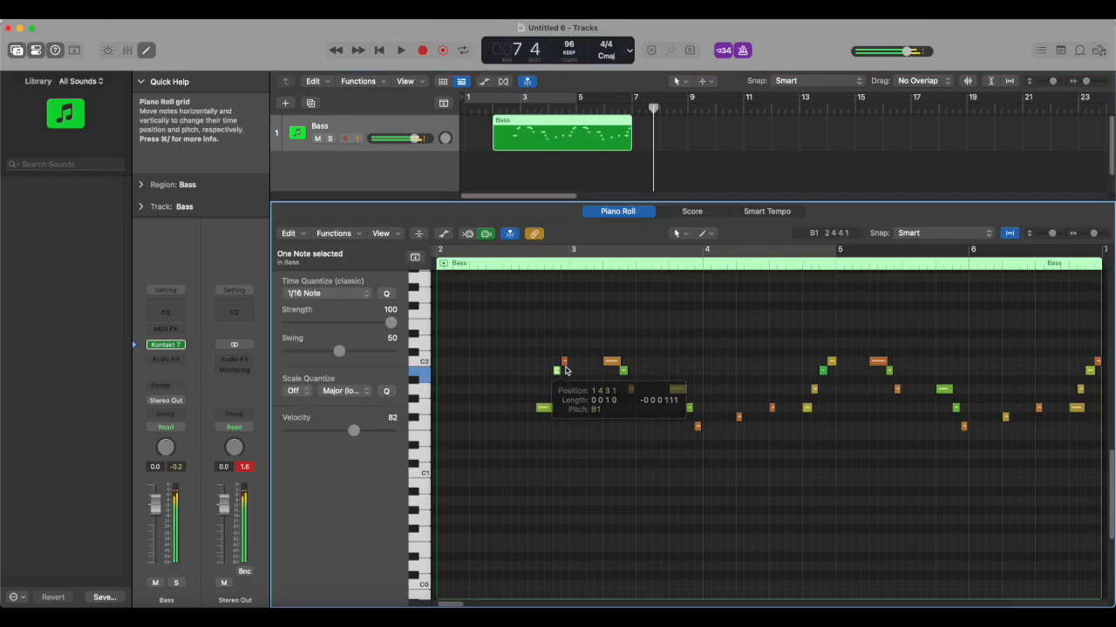
click(572, 371)
double_click(574, 139)
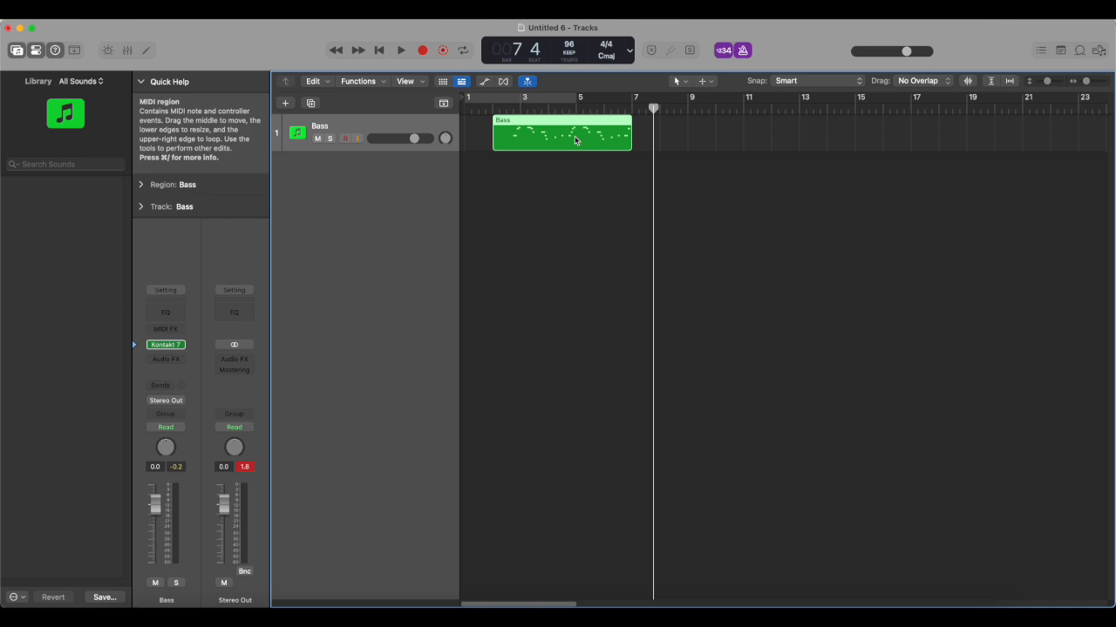
double_click(577, 144)
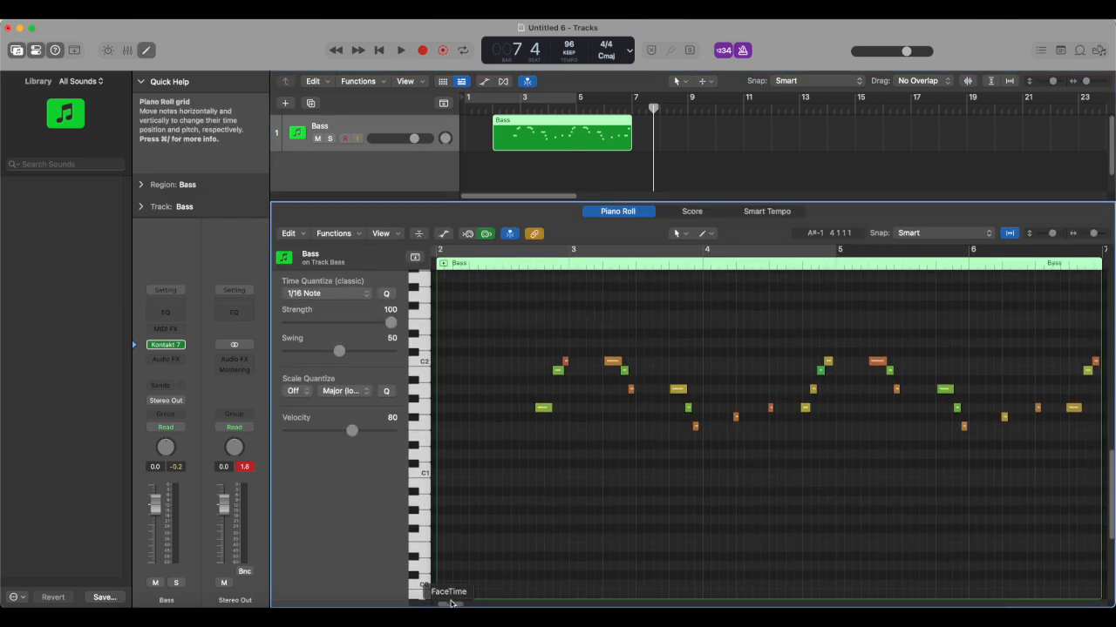
drag(450, 603, 478, 604)
drag(578, 388, 845, 389)
key(super+a)
click(386, 293)
scroll(579, 423, left, 6)
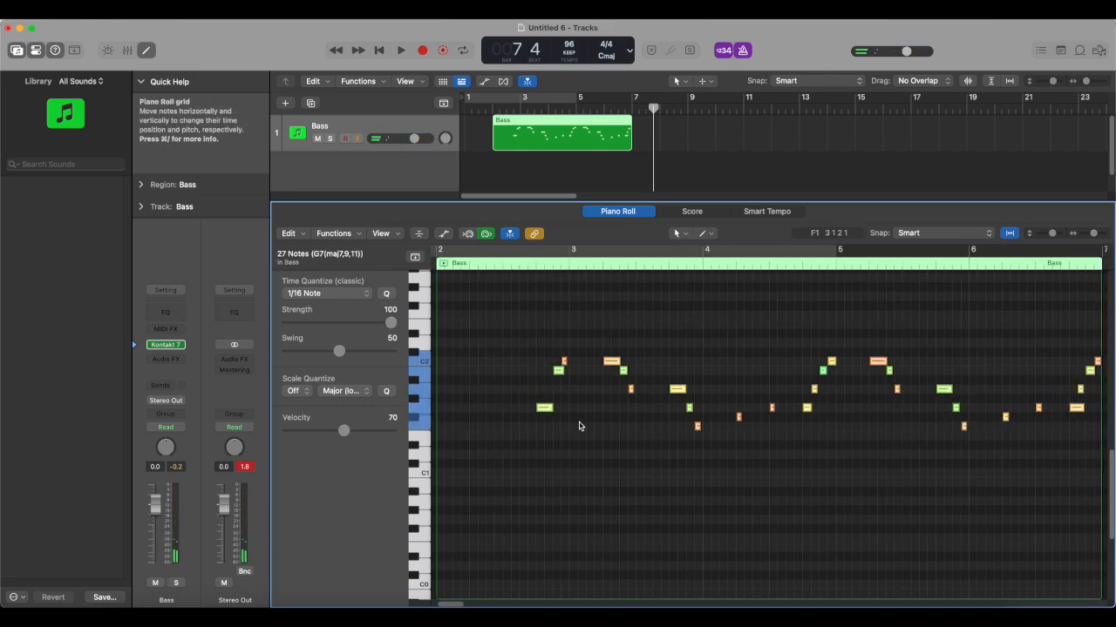
Shorten the B1 note just before bar 3 to a length of 0 0 1 0
click(579, 423)
drag(564, 371, 560, 371)
click(566, 363)
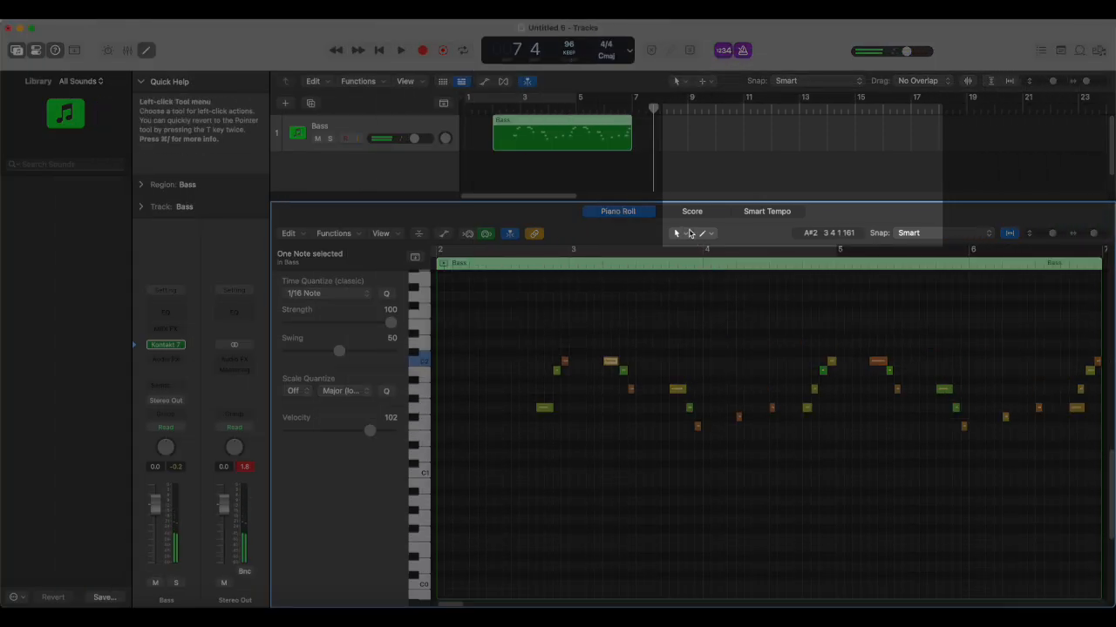
Soften the accented bass notes with the Velocity tool and slightly lengthen the three short low notes from the end of bar 3 into bar 4
click(688, 234)
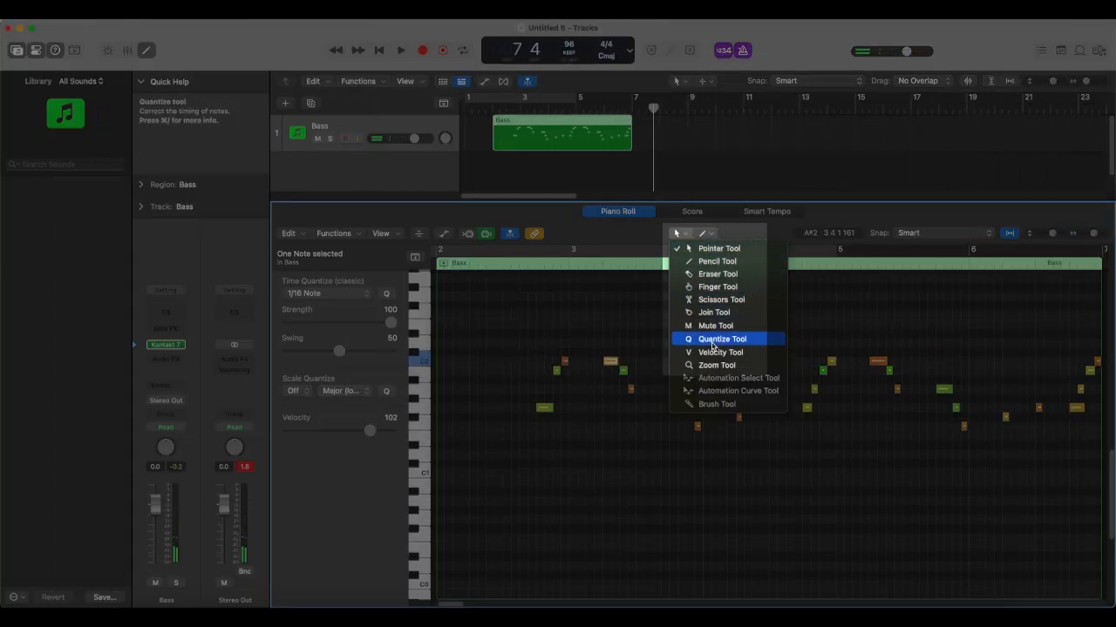
click(701, 357)
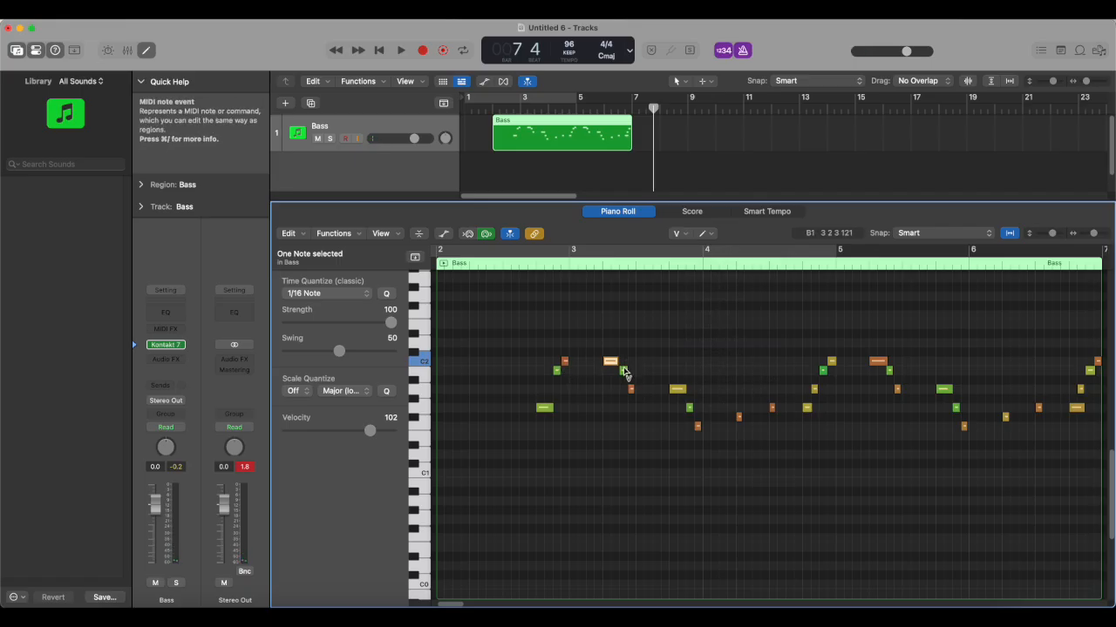
drag(625, 374, 567, 372)
click(674, 390)
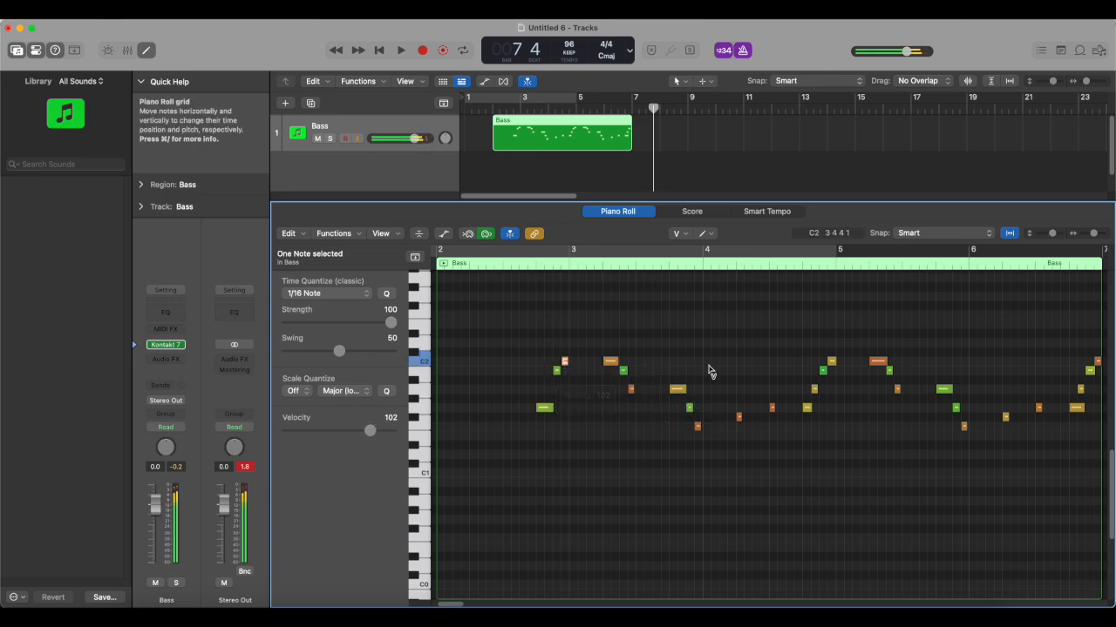
drag(877, 362, 877, 371)
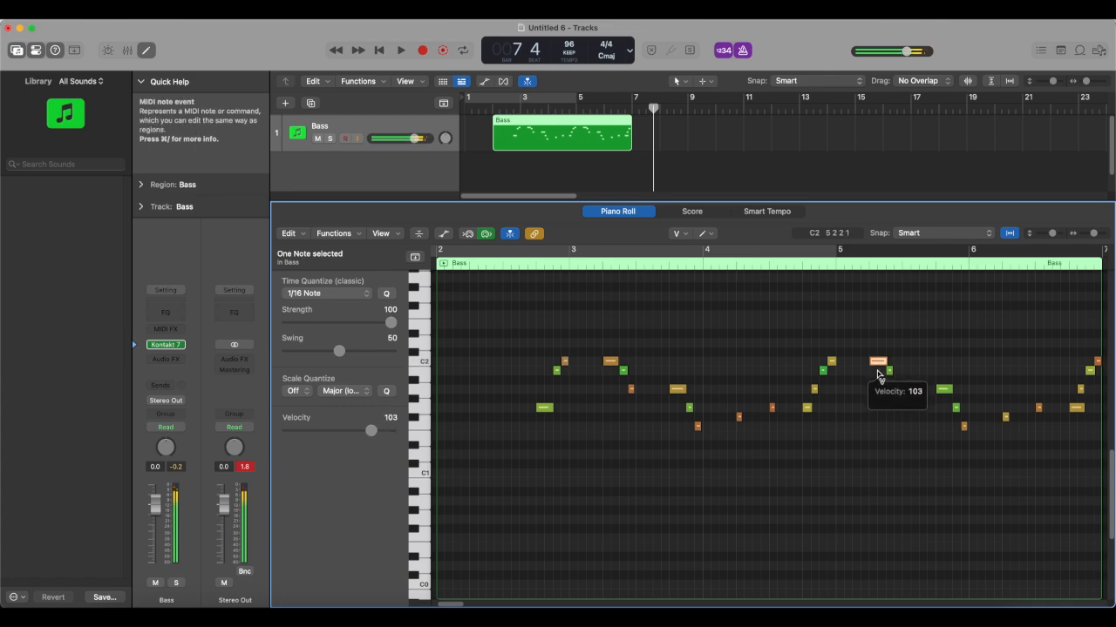
drag(692, 445, 778, 414)
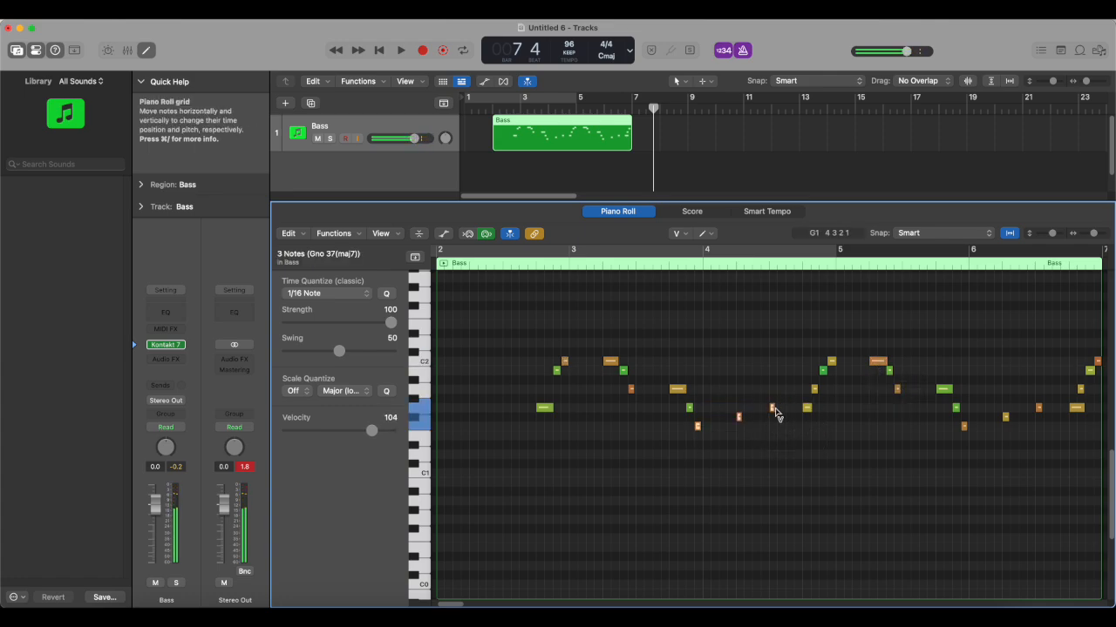
click(775, 409)
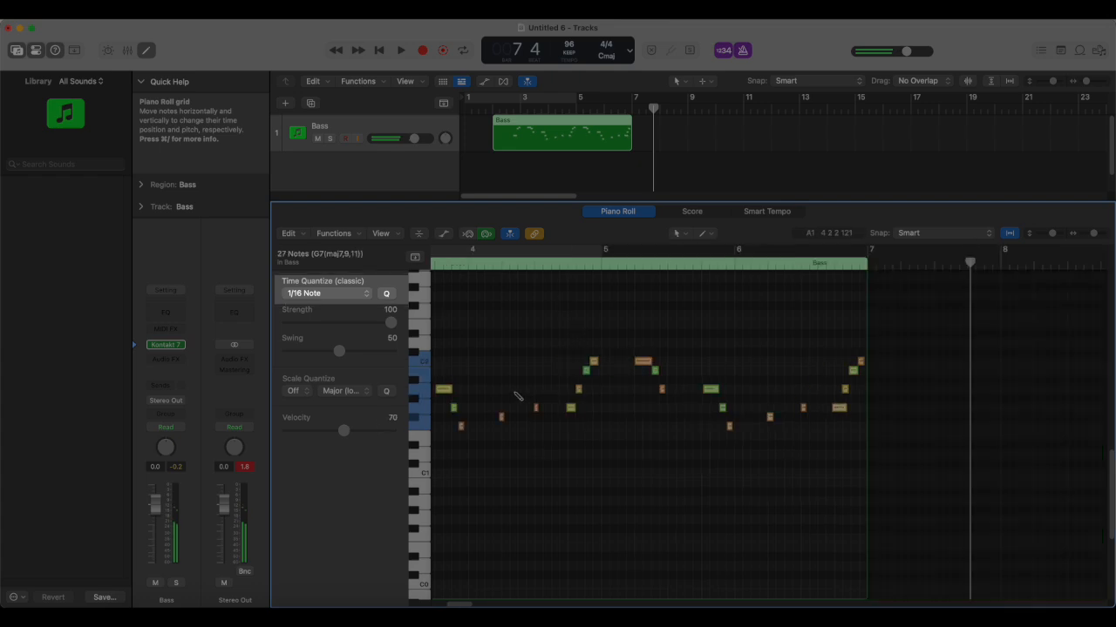
Play back the edited bass line from beat 4 of bar 2
key(super+a)
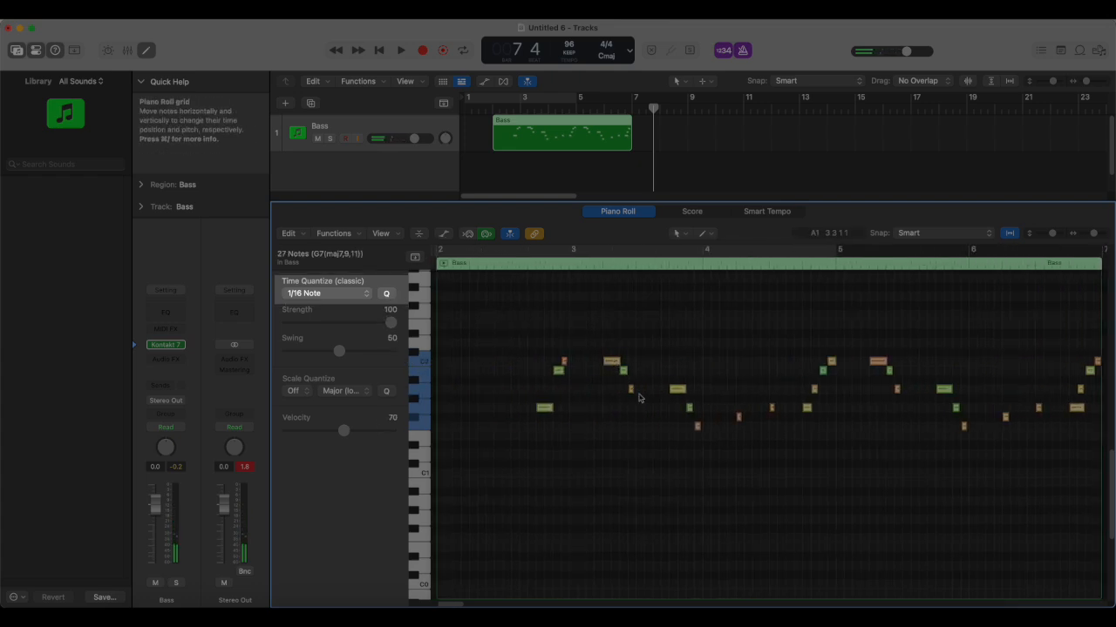
click(571, 422)
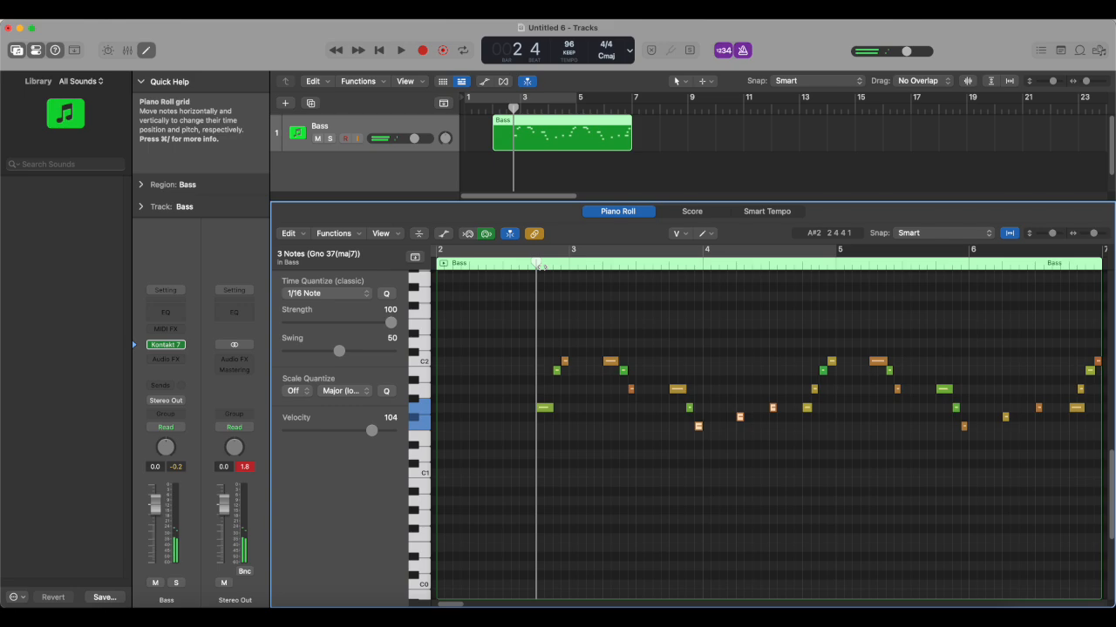
key(space)
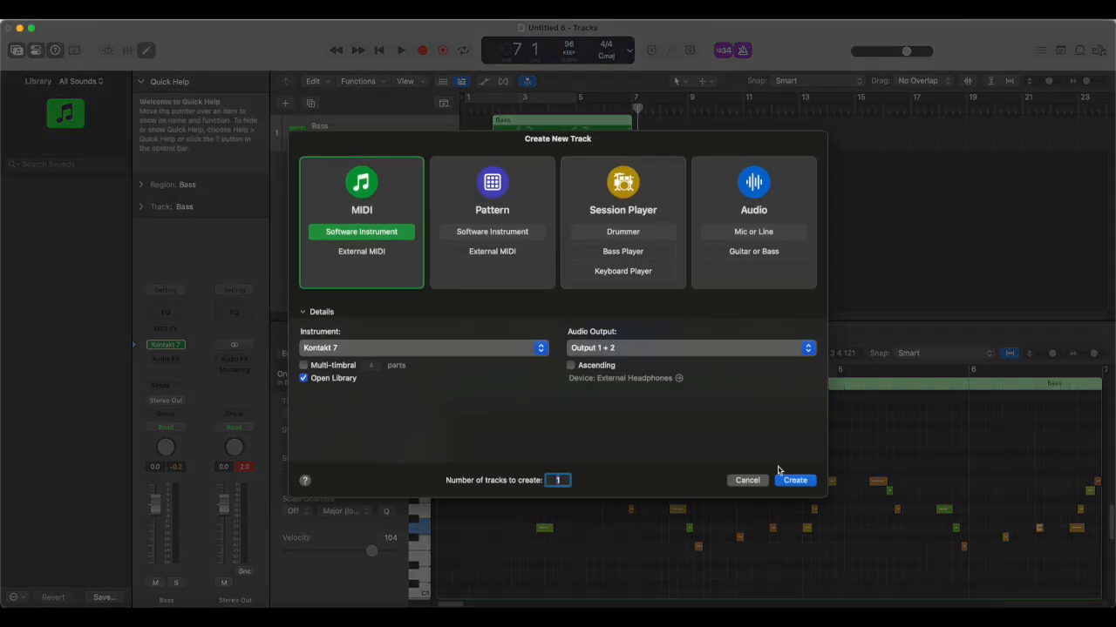
Create a second software instrument track and replace its Kontakt 7 plug-in with Battery 4 in Stereo
click(791, 480)
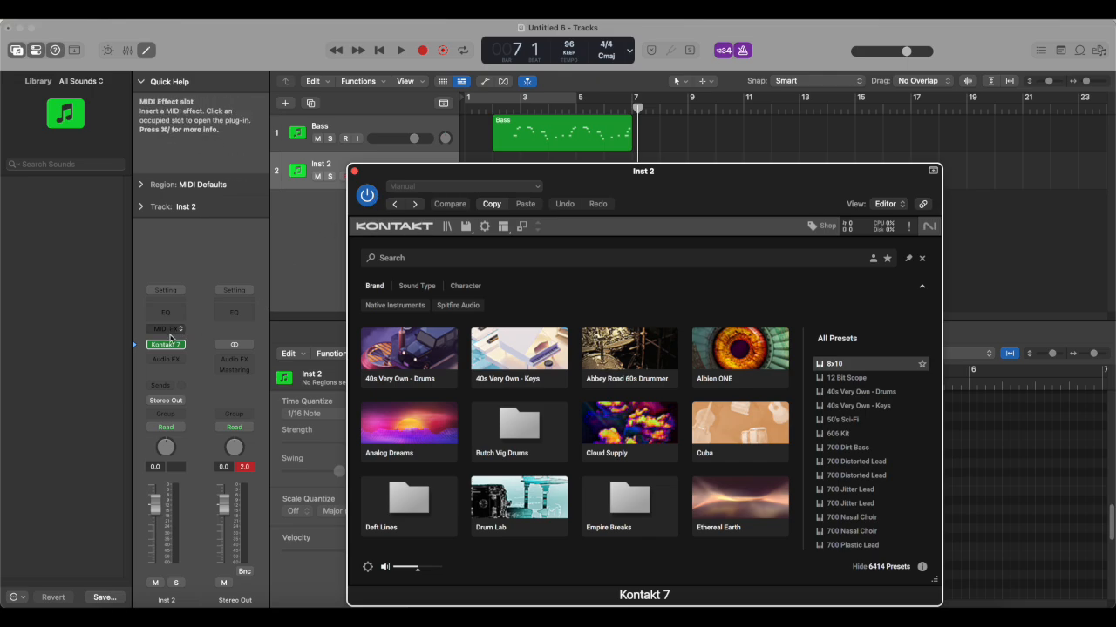
click(174, 345)
mouse_move(253, 199)
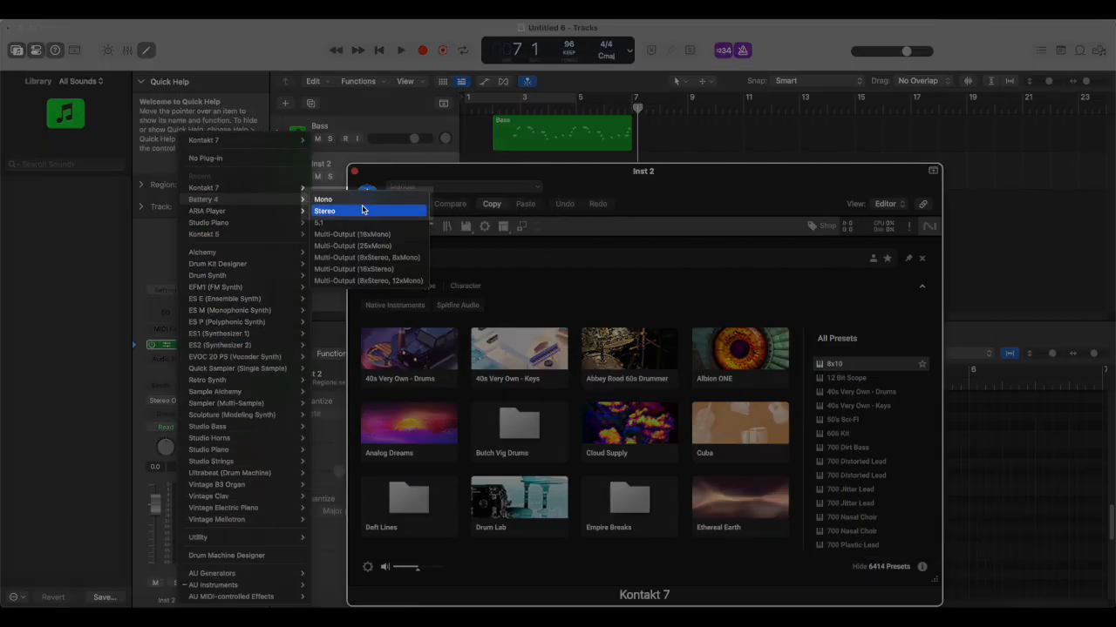
click(363, 210)
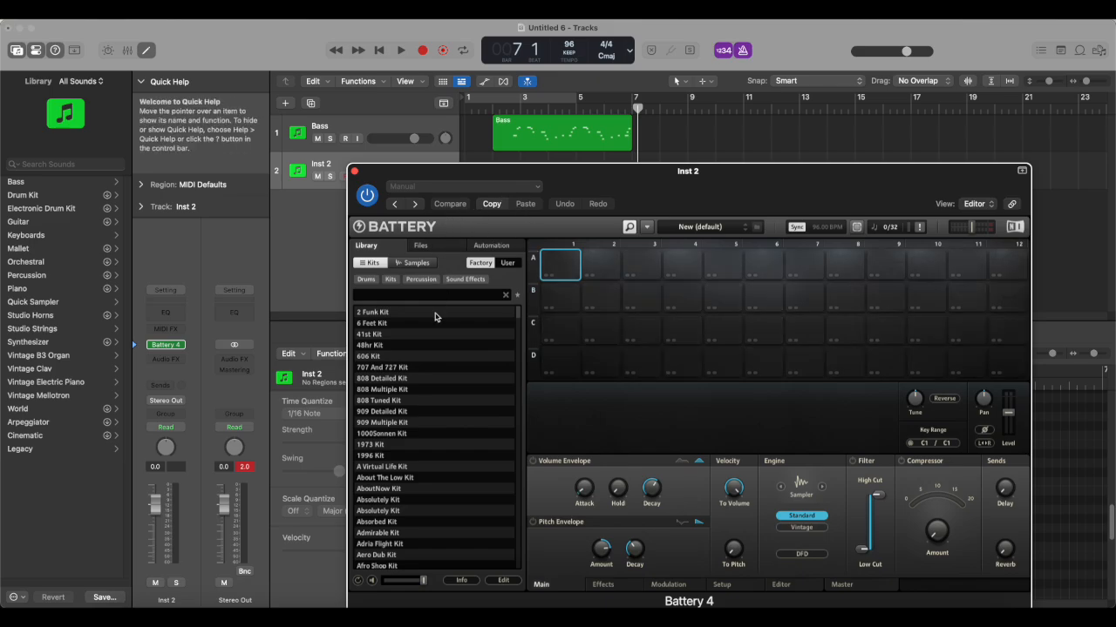
Search the Battery kits for "garage", load Garage LE Kit and close the plug-in window
text(gara)
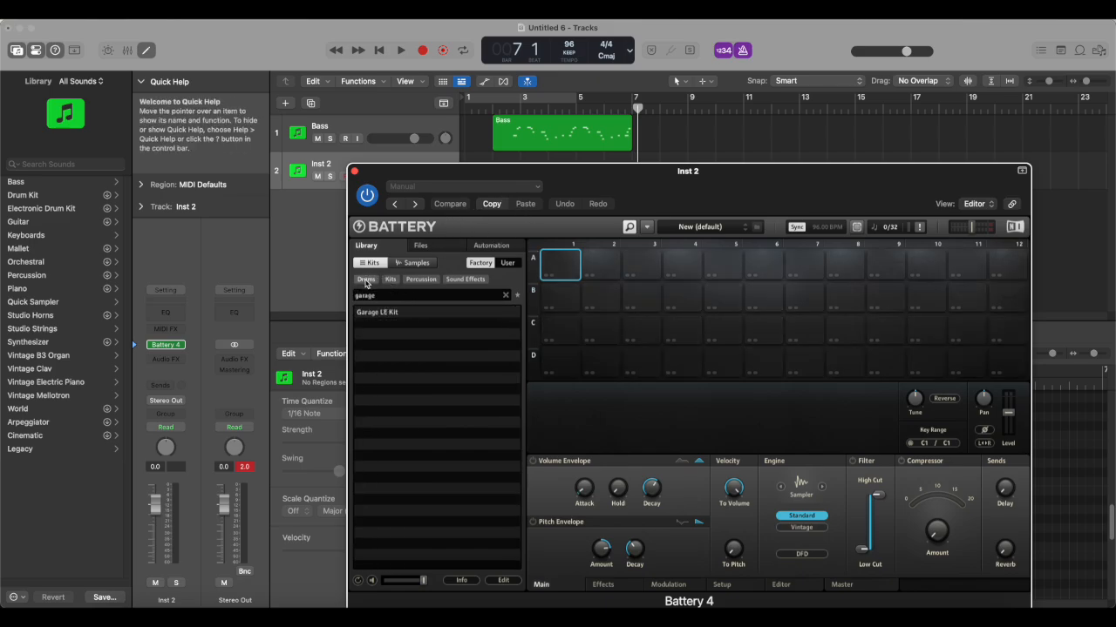
text(ge)
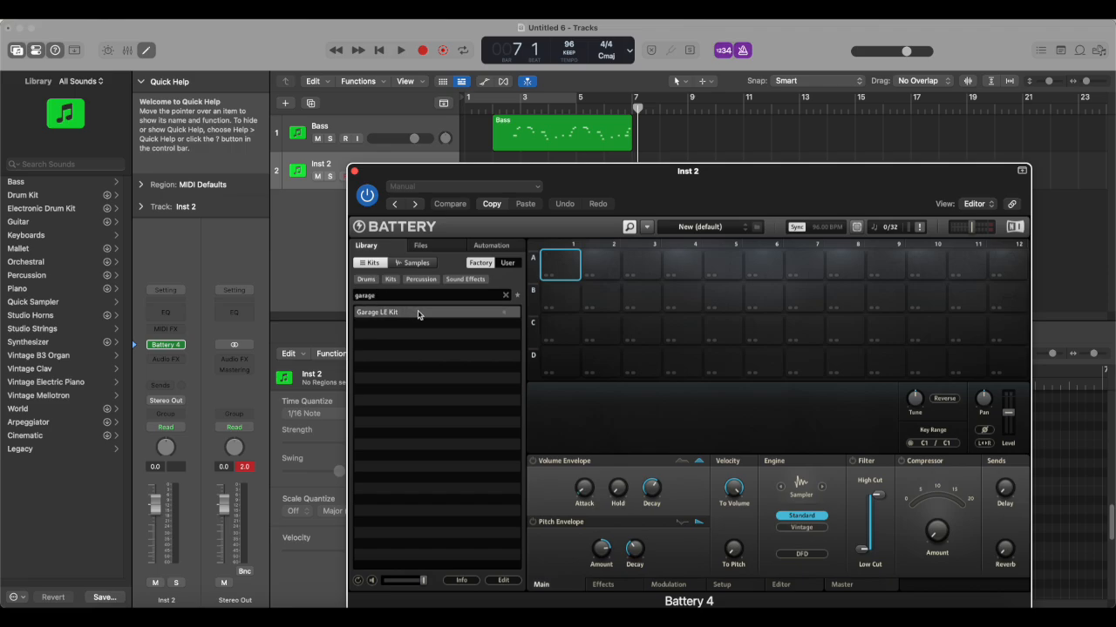
click(419, 313)
click(420, 313)
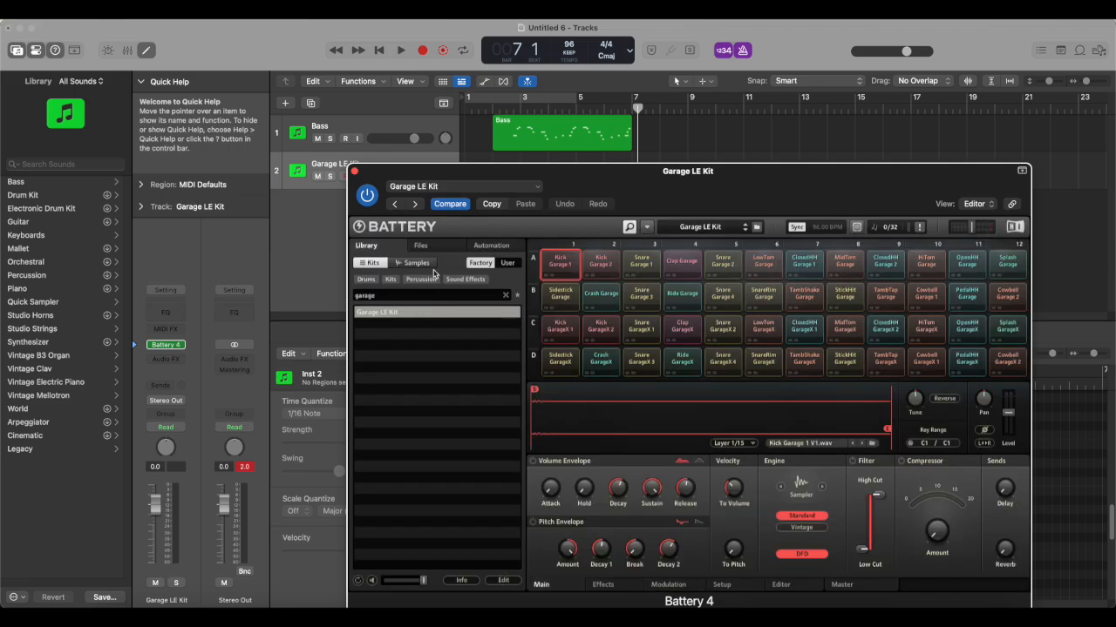
click(355, 172)
Move the Bass region to start at bar 1 and record a drum pattern on the Garage LE Kit track
drag(637, 109, 464, 119)
drag(536, 142, 505, 148)
click(423, 51)
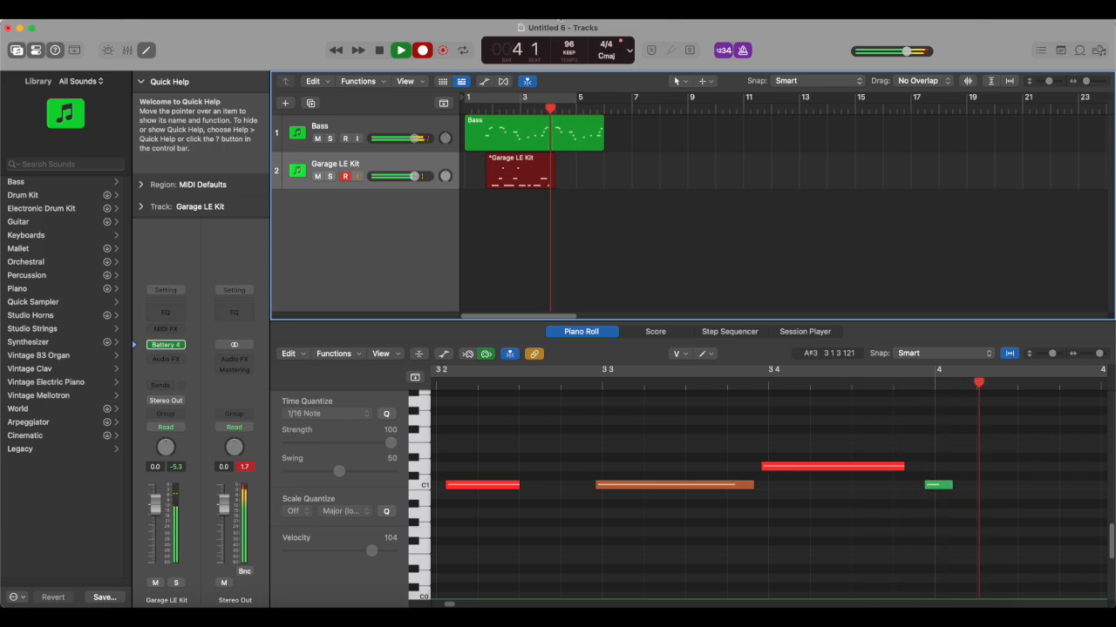
key(space)
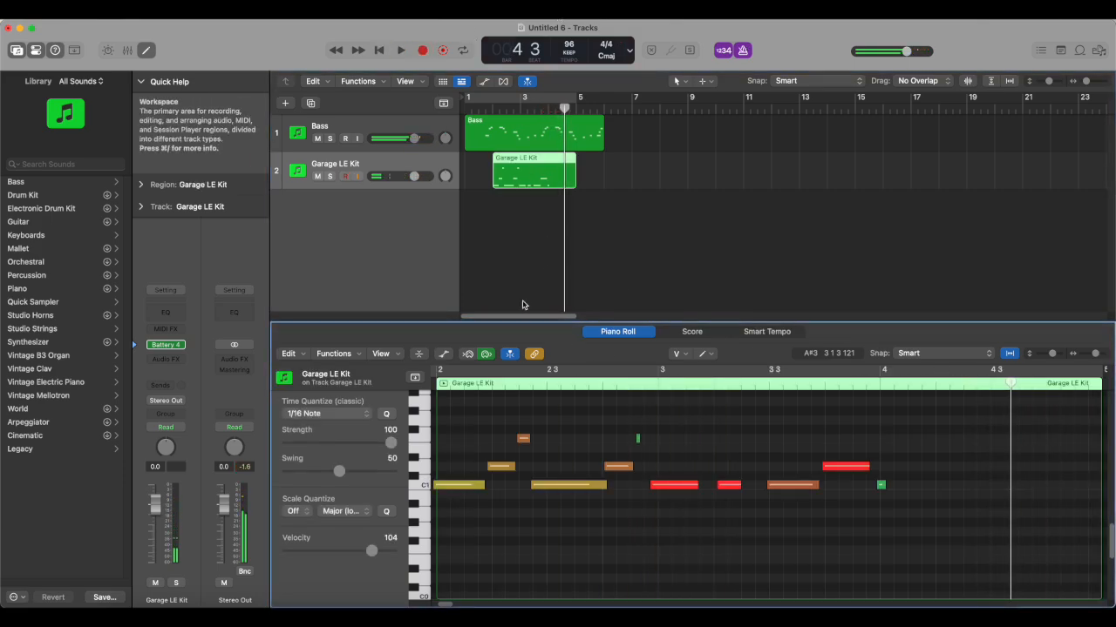
Quantize the drum notes to 1/16 Note and lower the velocities of the loudest C1 and D1 hits in bar 3
click(449, 486)
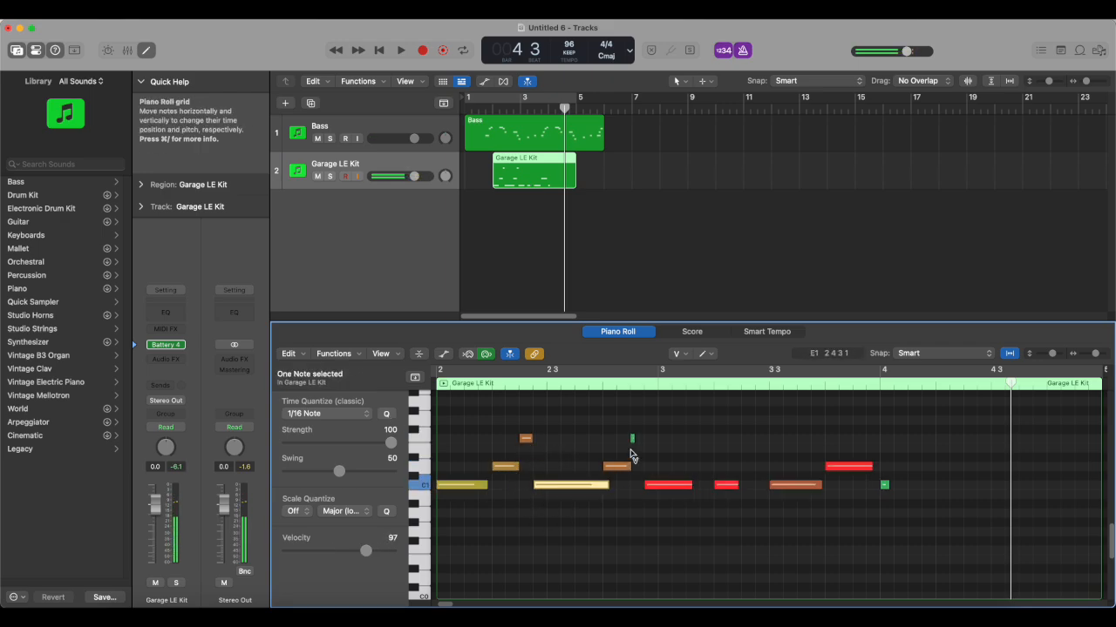
mouse_move(637, 438)
mouse_down()
mouse_move(646, 446)
mouse_move(636, 430)
mouse_up()
drag(674, 486, 712, 448)
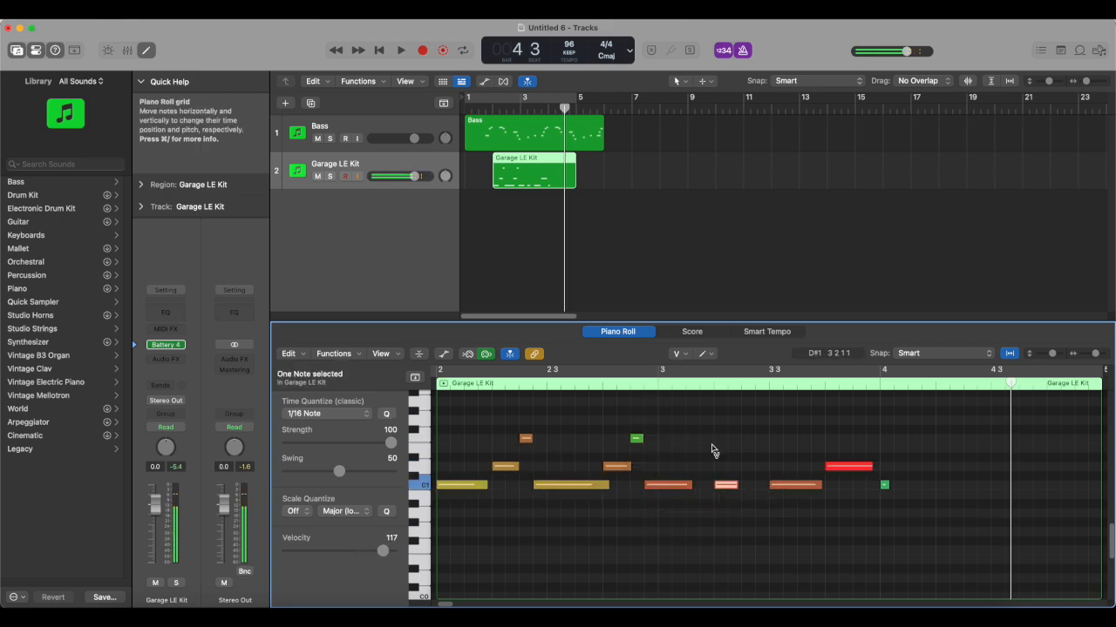
drag(848, 466, 855, 490)
Move the C1 note at beat 2 of bar 3 up to D1 and copy it back down to C1
key(t)
key(t)
drag(725, 485, 725, 467)
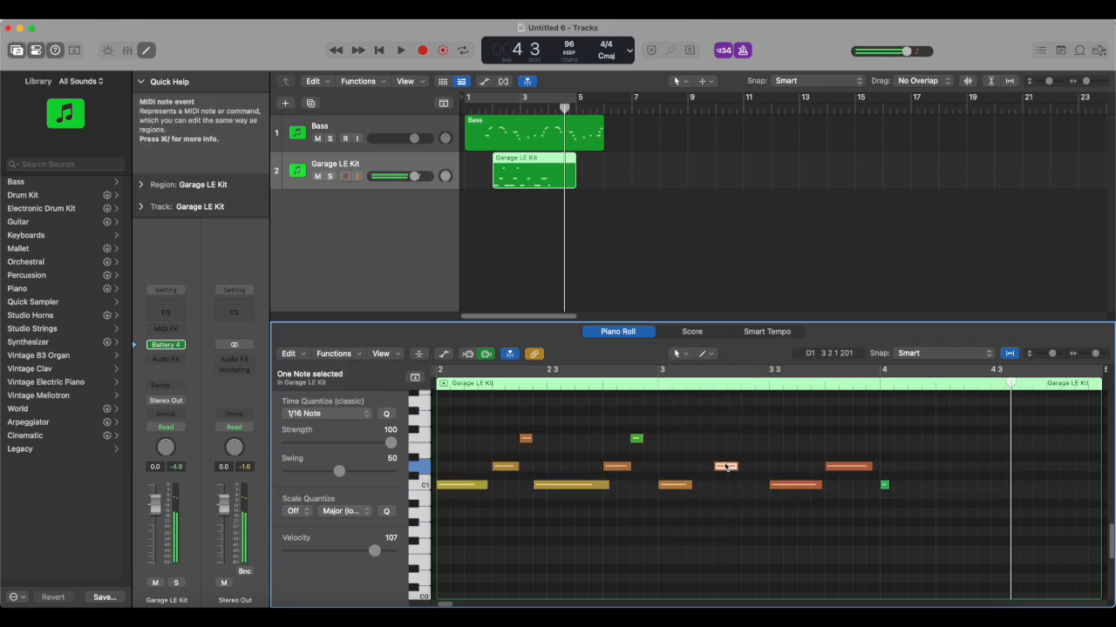
super+click(725, 485)
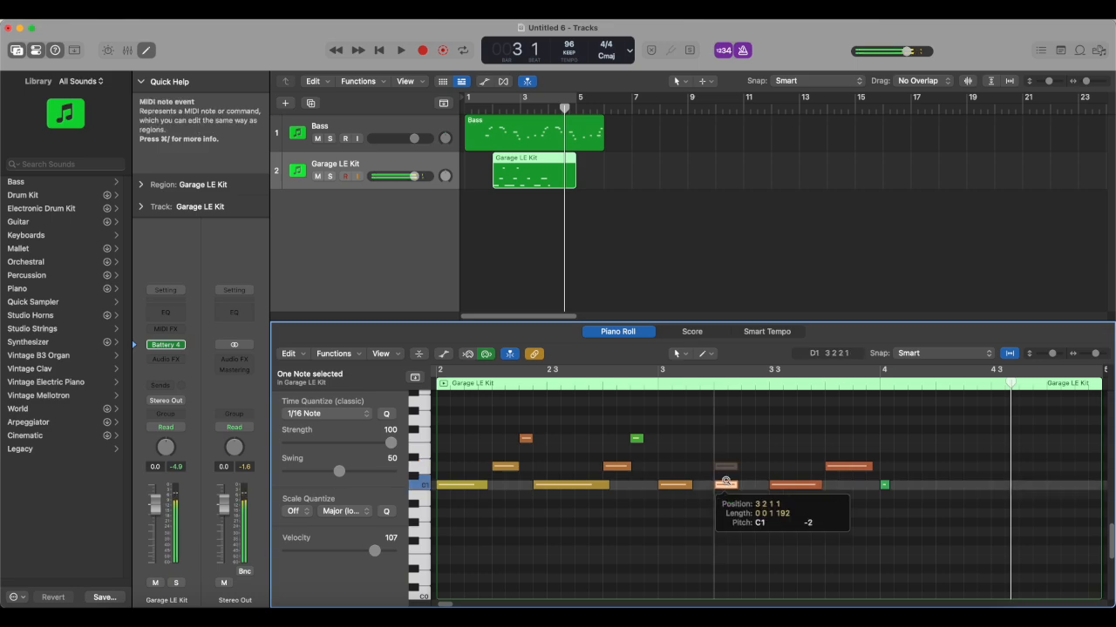
Place the last C1 hit just before bar 4, copy an E1 note ahead of it and soften the copy
click(884, 486)
drag(869, 469, 892, 485)
super+click(872, 440)
click(679, 354)
click(718, 473)
key(t)
key(t)
Play the bass and drum pattern back from beat 3 of bar 1
click(473, 109)
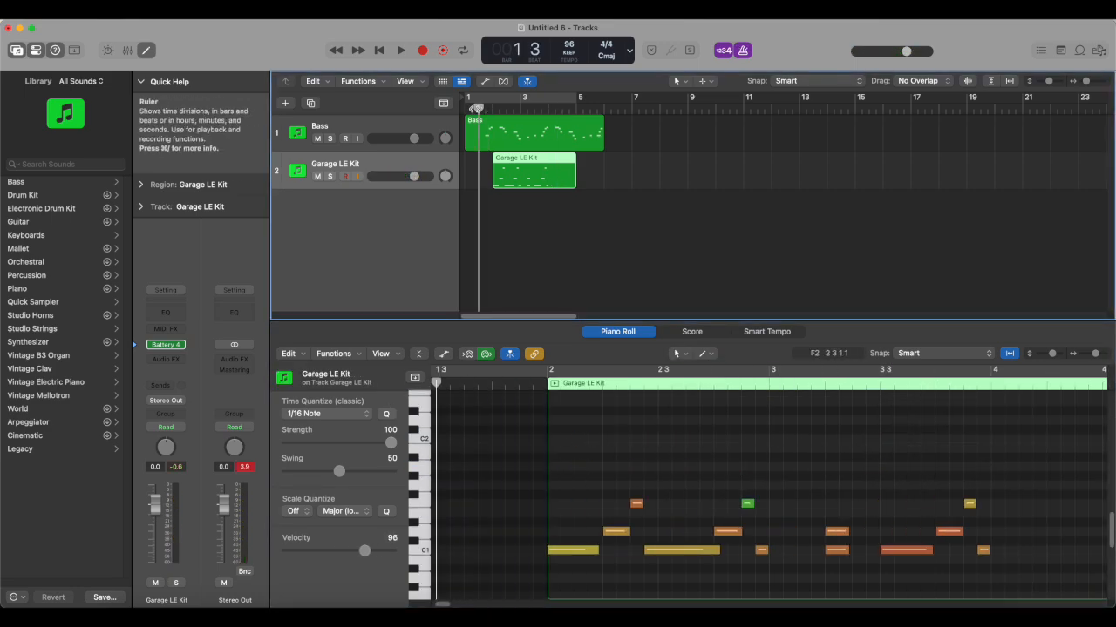
key(space)
Fill bar 2 of the drum region with eight eighth-note G#1 notes and copy them into bar 3
drag(680, 550, 808, 477)
drag(810, 477, 659, 483)
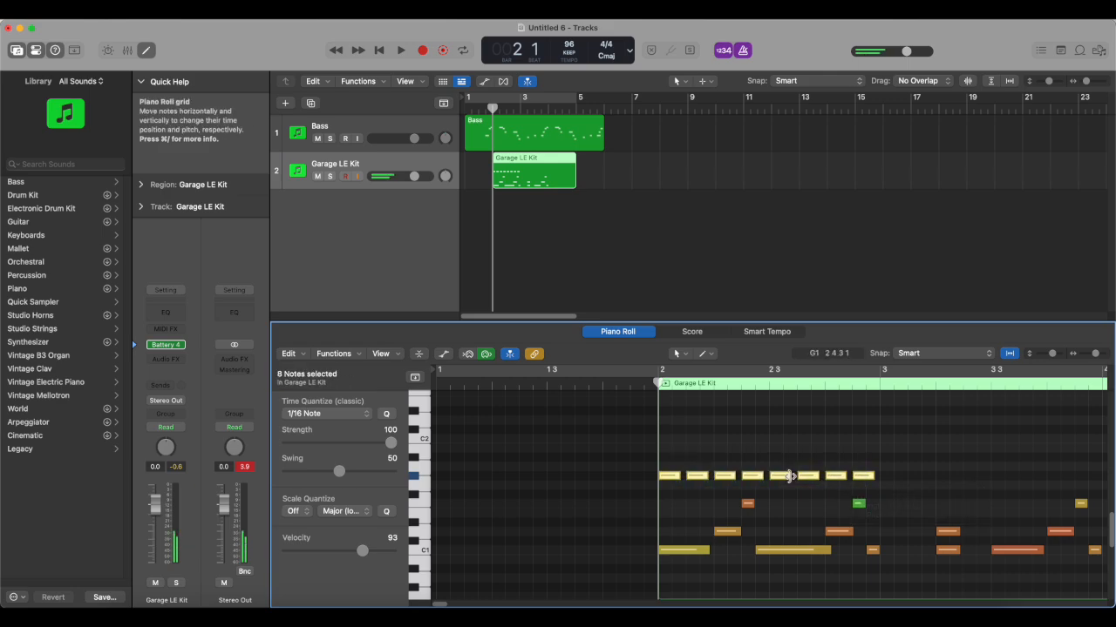
drag(790, 476, 898, 481)
Vary the velocities of individual G#1 notes across bars 2 and 3 with the Velocity tool, bringing the last one to 86
click(679, 353)
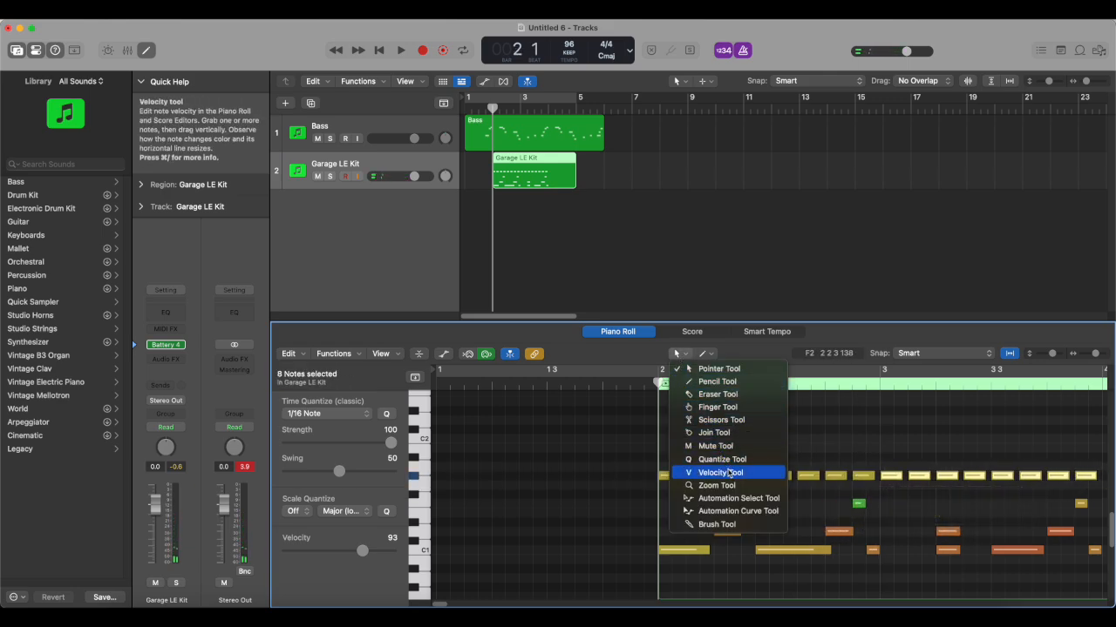
click(728, 472)
drag(697, 476, 698, 482)
click(752, 476)
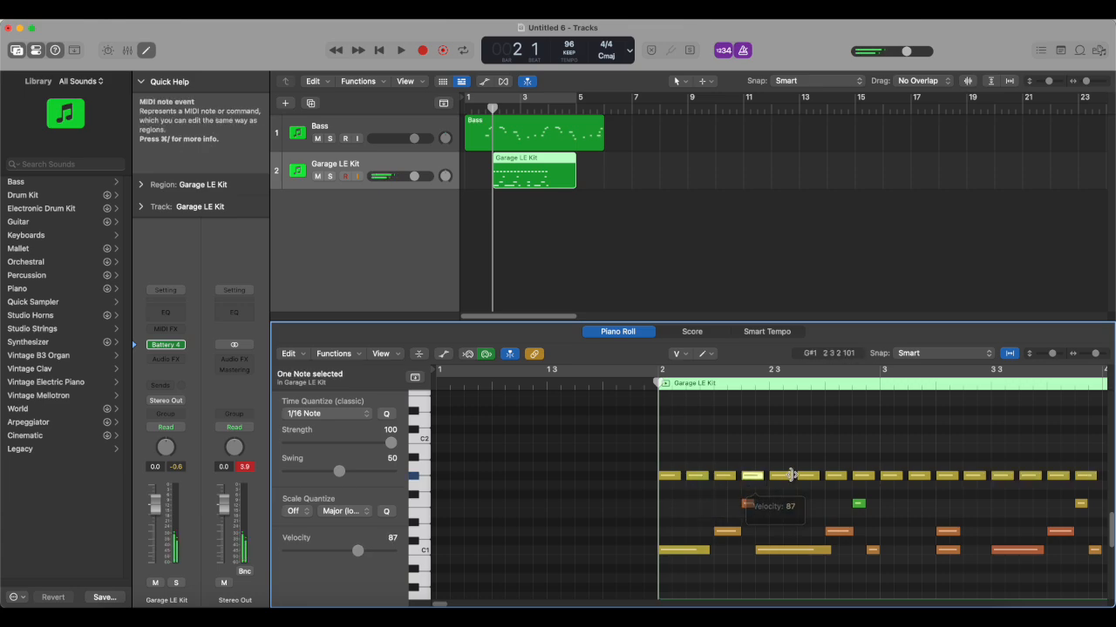
drag(810, 476, 1034, 485)
click(1090, 482)
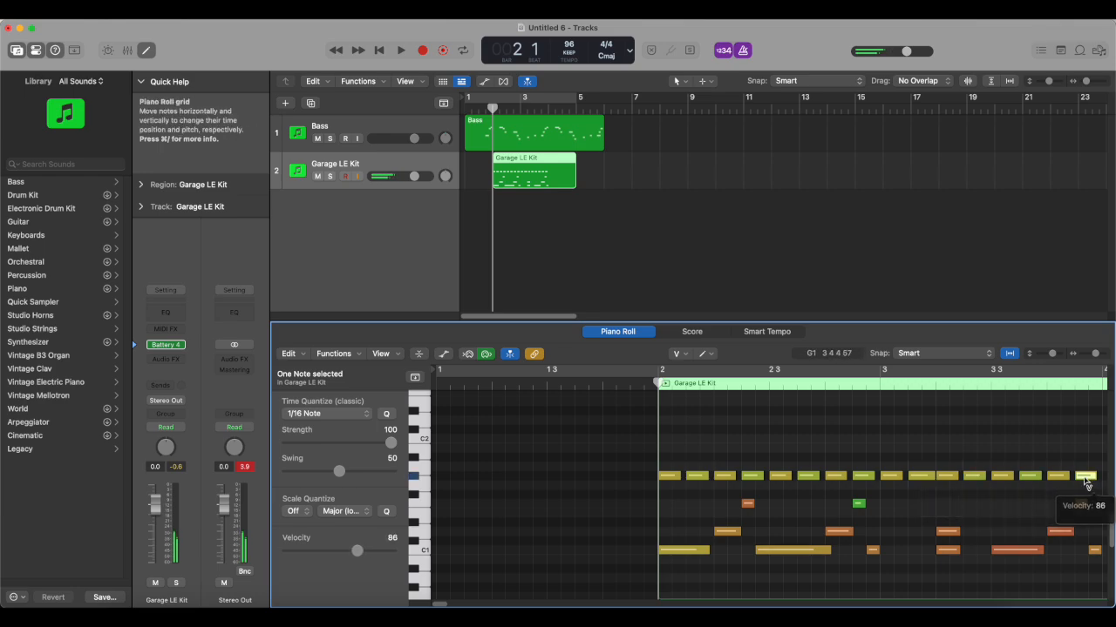
Play the bass and drums with the varied G#1 pattern from beat 3 of bar 1
click(478, 102)
click(477, 102)
click(482, 98)
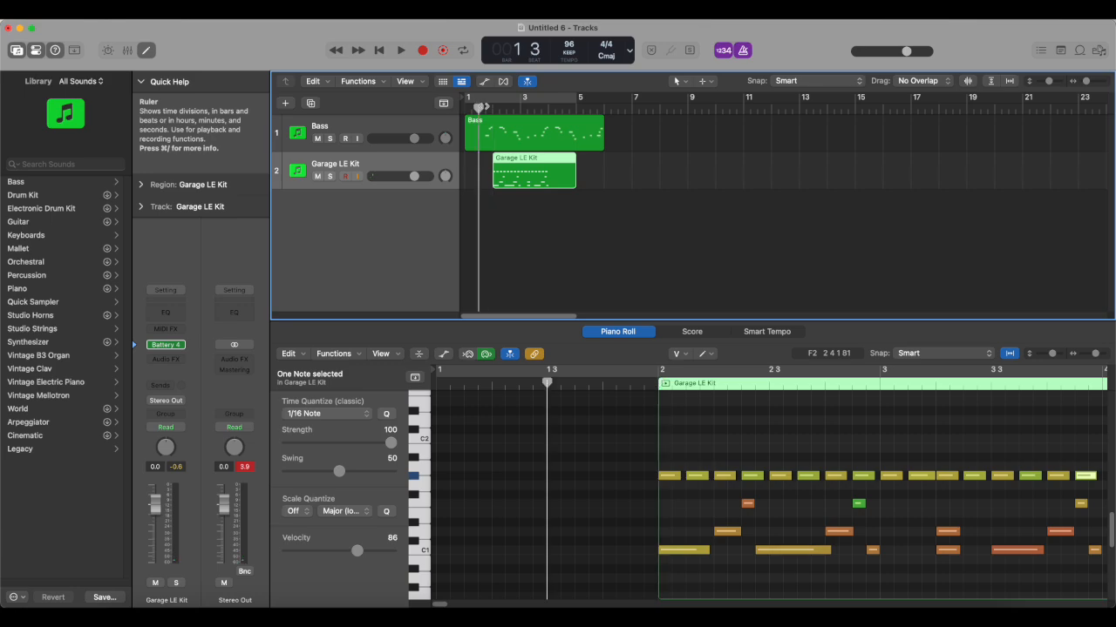
key(space)
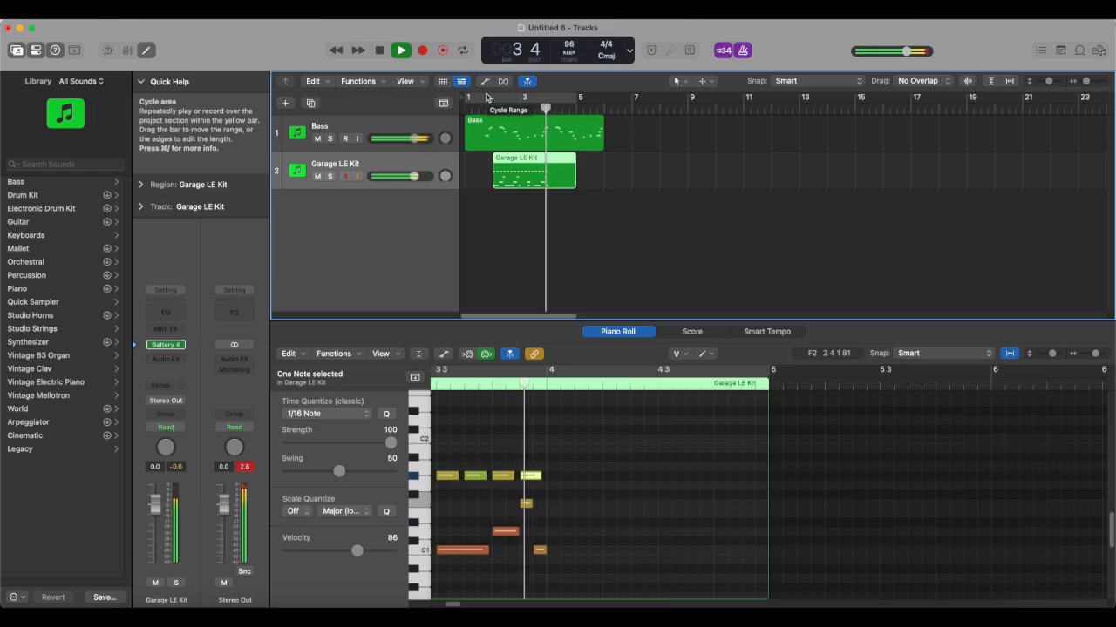
key(space)
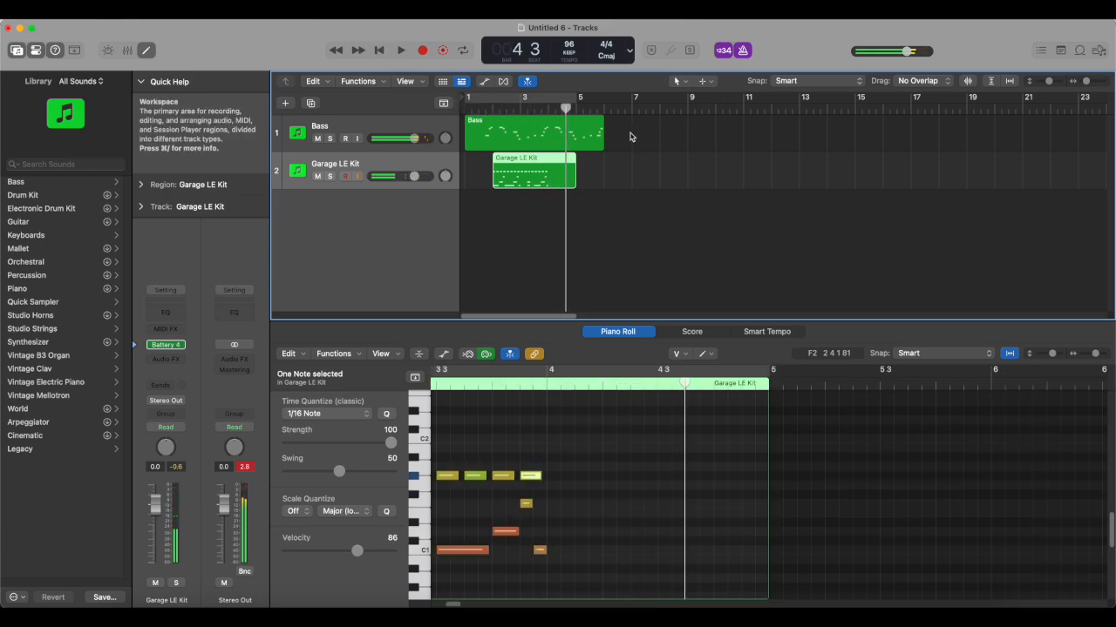
Repeat the two-bar drum pattern so it runs up to bar 6, and play the beat from beat 4 of bar 1
drag(575, 176, 603, 167)
click(488, 109)
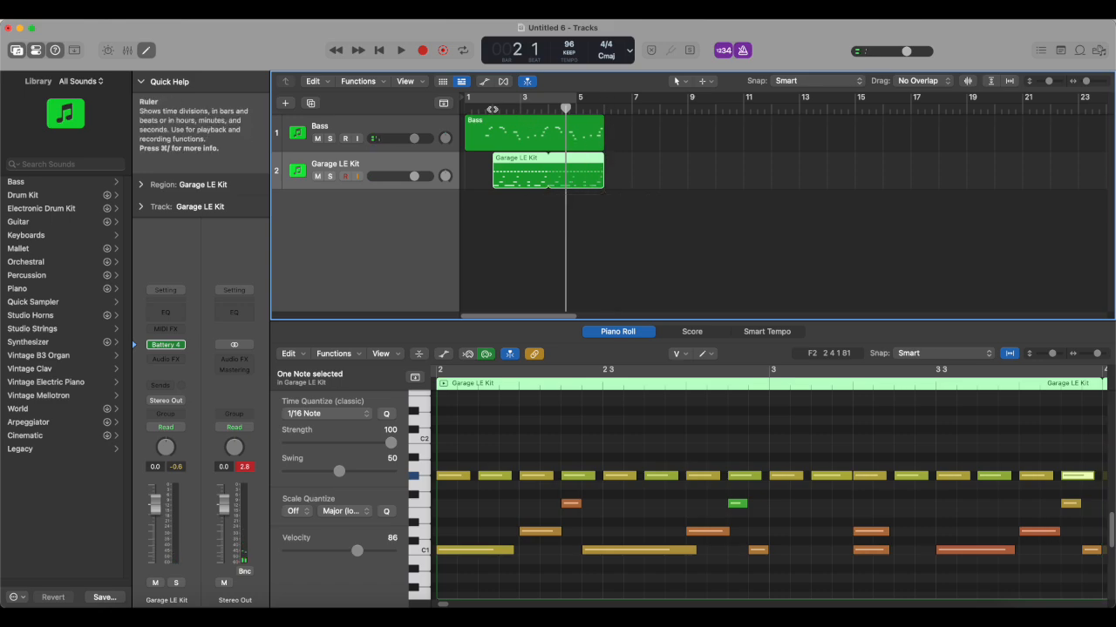
click(485, 111)
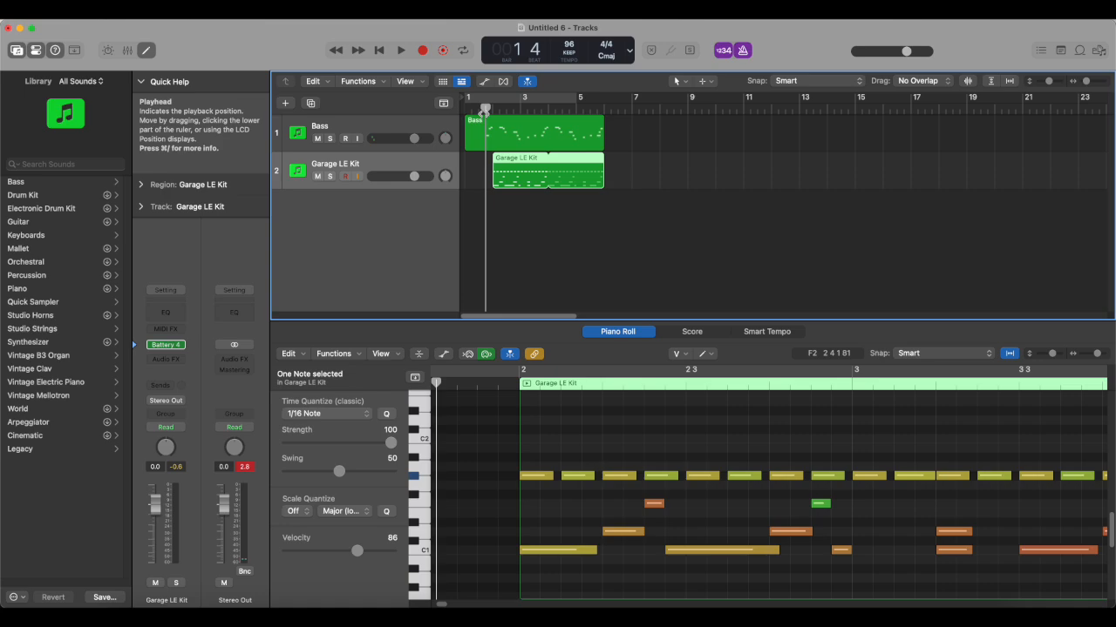
key(space)
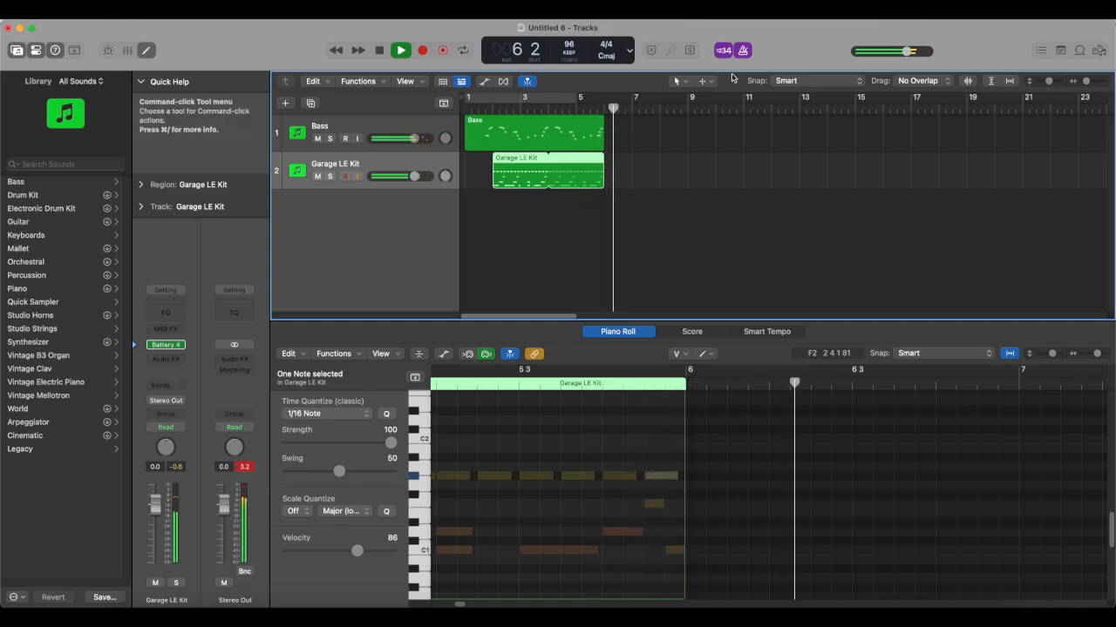
key(space)
Add a software instrument track with Kontakt 7 directly below the Bass track and show Kontakt's library browser
click(523, 131)
click(146, 11)
click(162, 32)
click(791, 479)
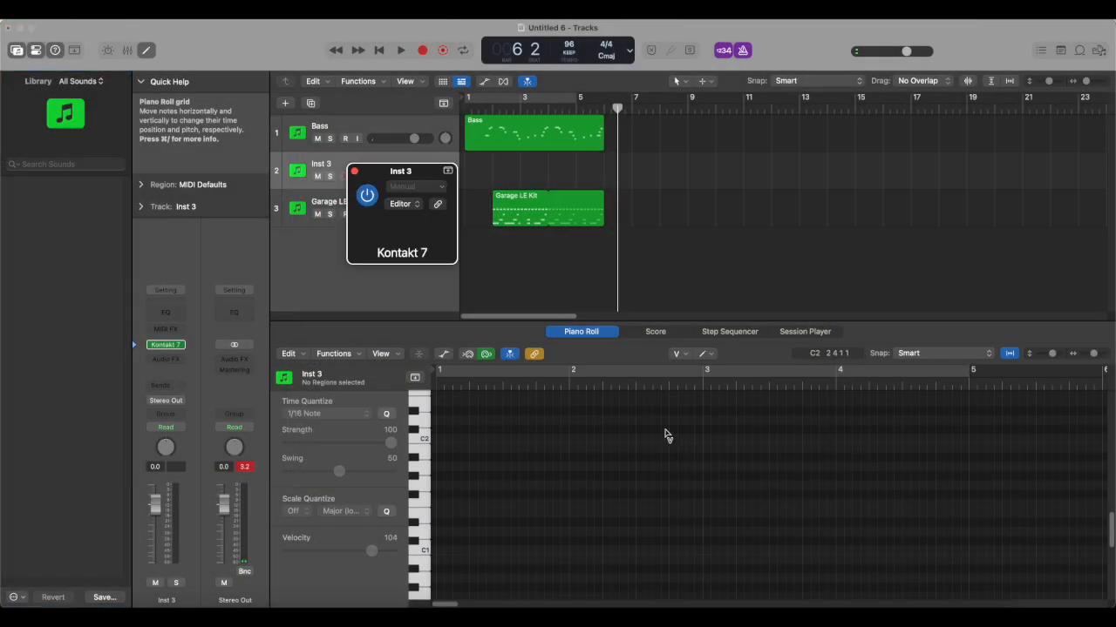
click(447, 226)
Browse Kontakt Factory Library 2 to the Organ instruments and load Jazz Basic
scroll(427, 375, down, 5)
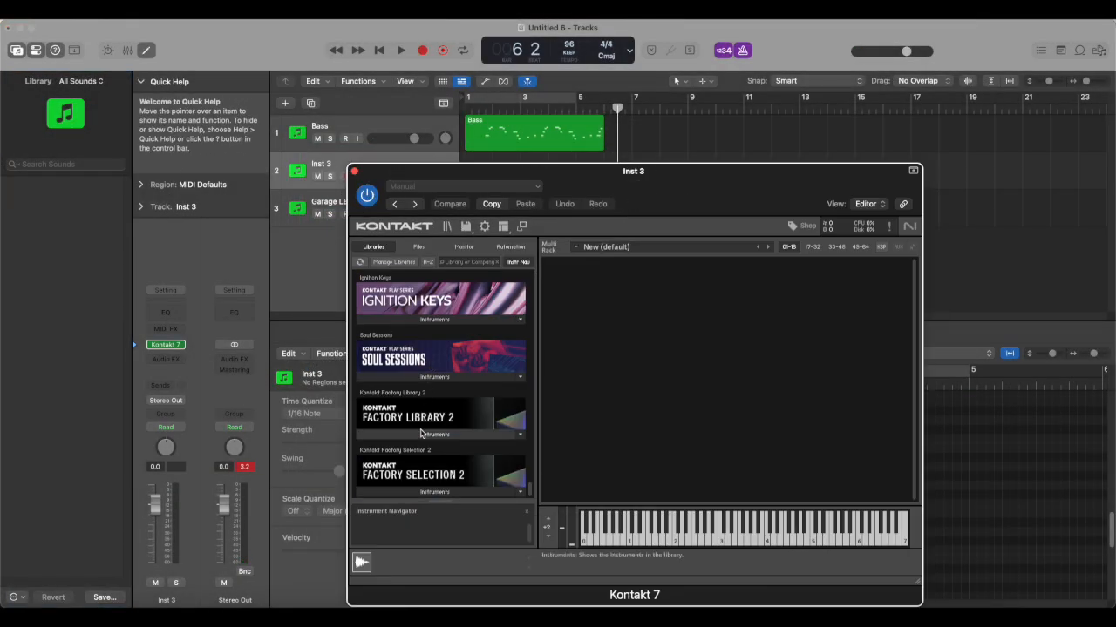
click(423, 434)
click(384, 449)
click(404, 457)
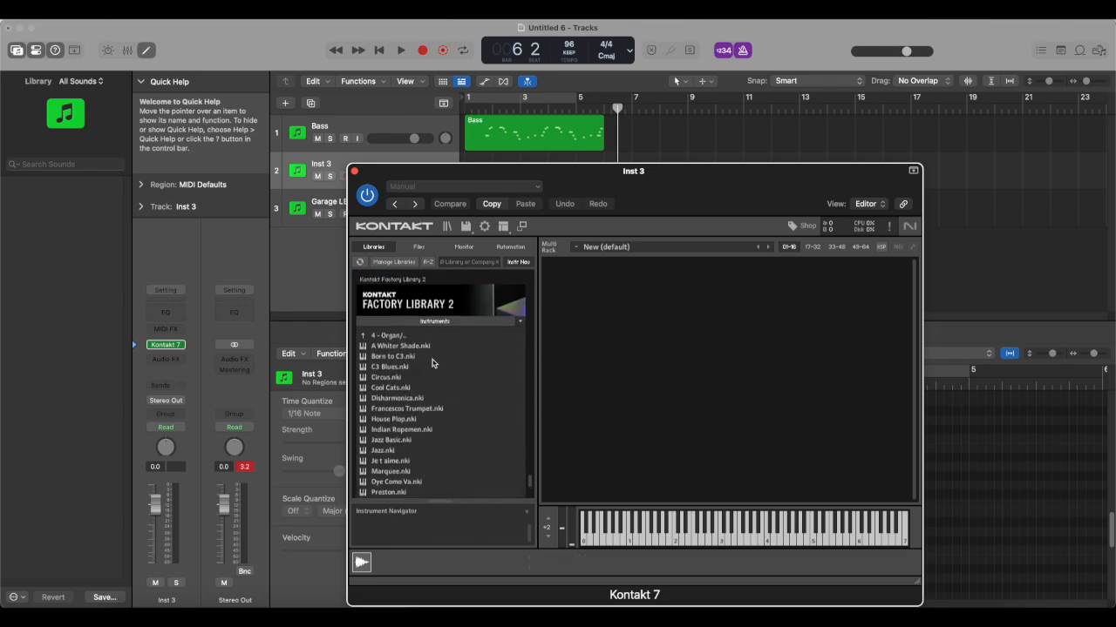
scroll(427, 415, down, 3)
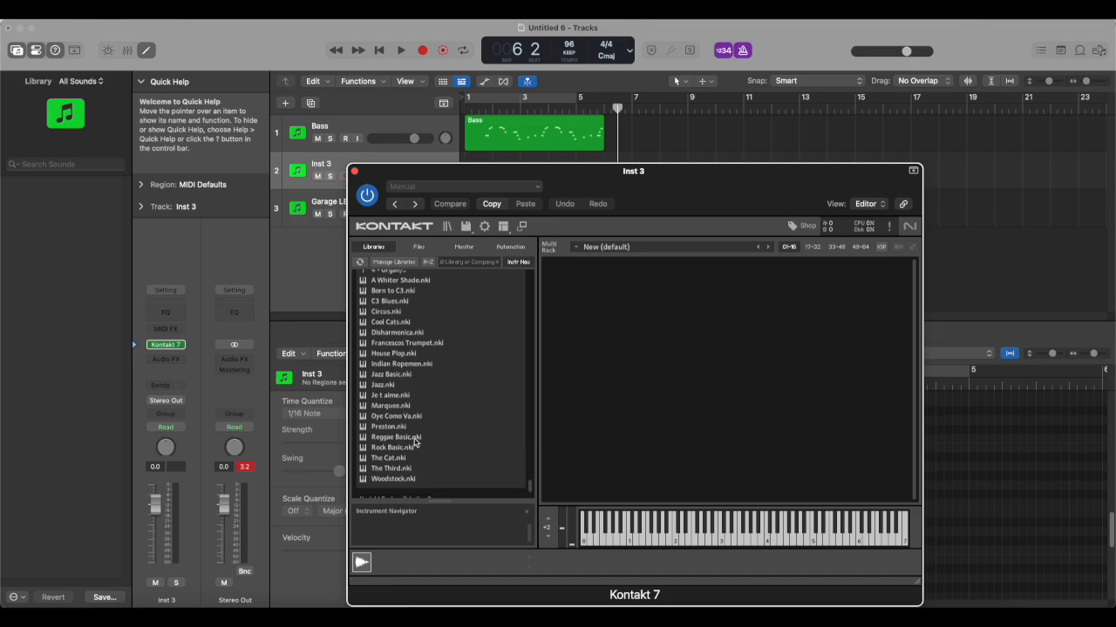
double_click(391, 374)
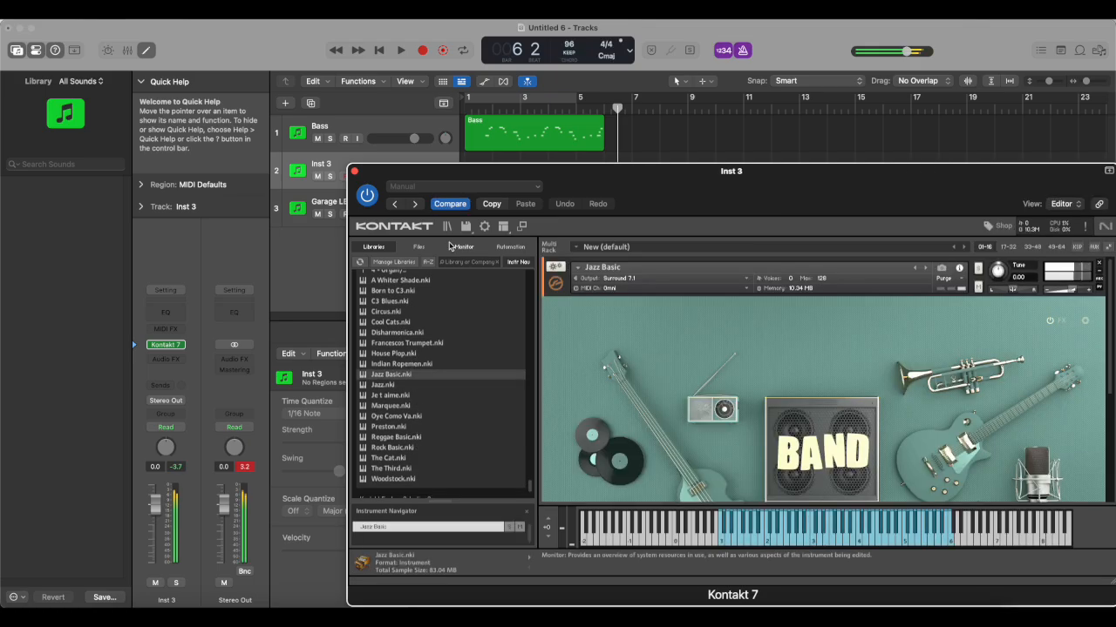
Try the Reggae Basic, Rock Basic and C3 Blues organ presets in Kontakt
double_click(396, 437)
key(Down)
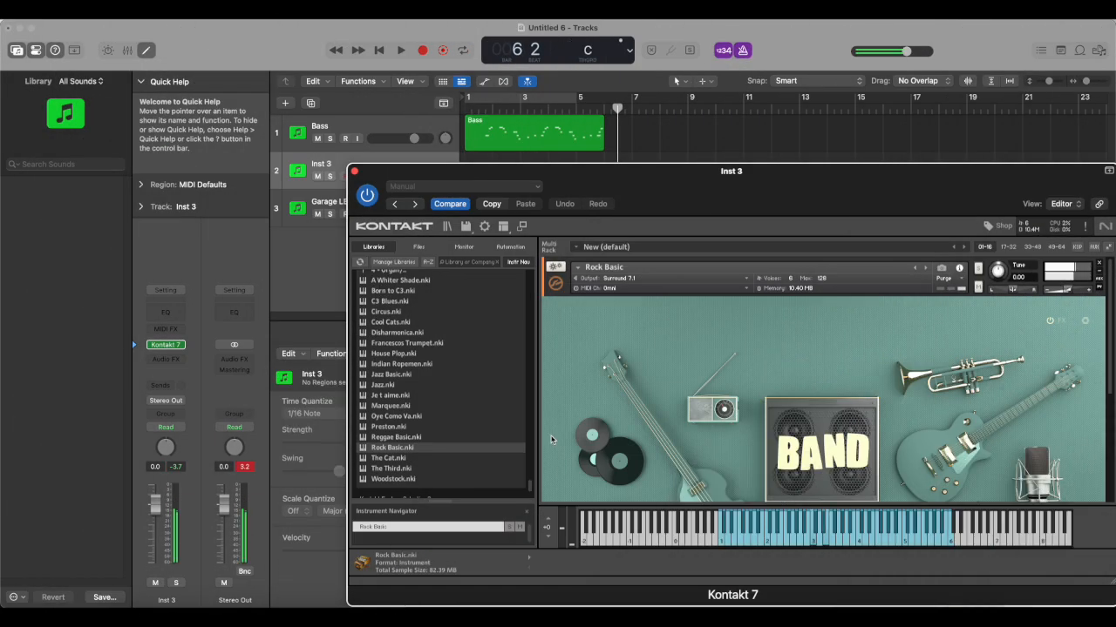
double_click(468, 300)
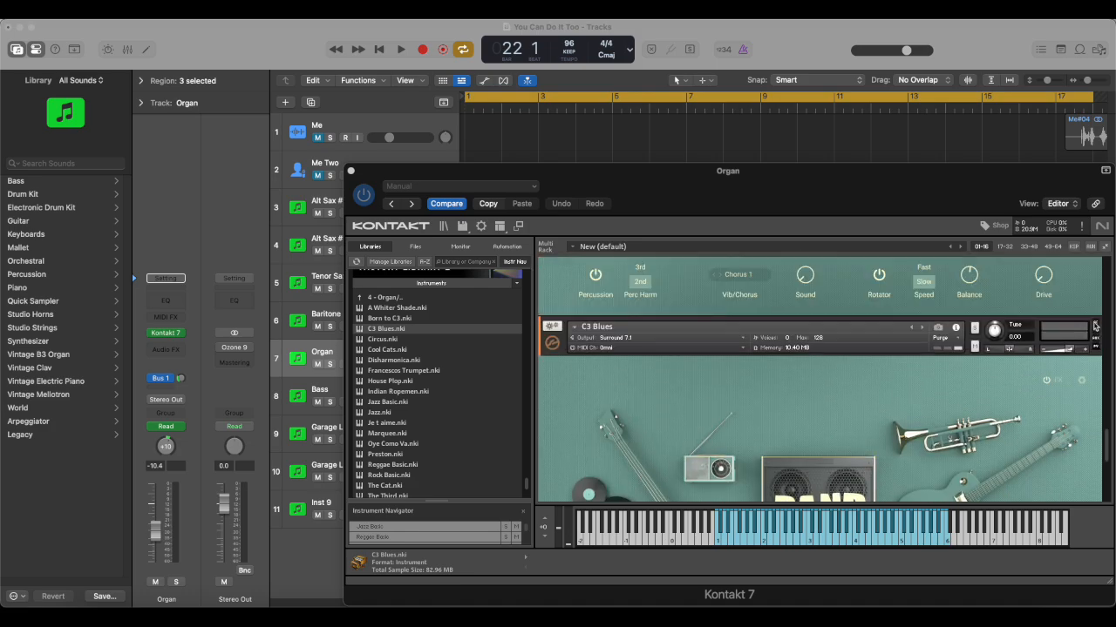
scroll(1096, 326, down, 3)
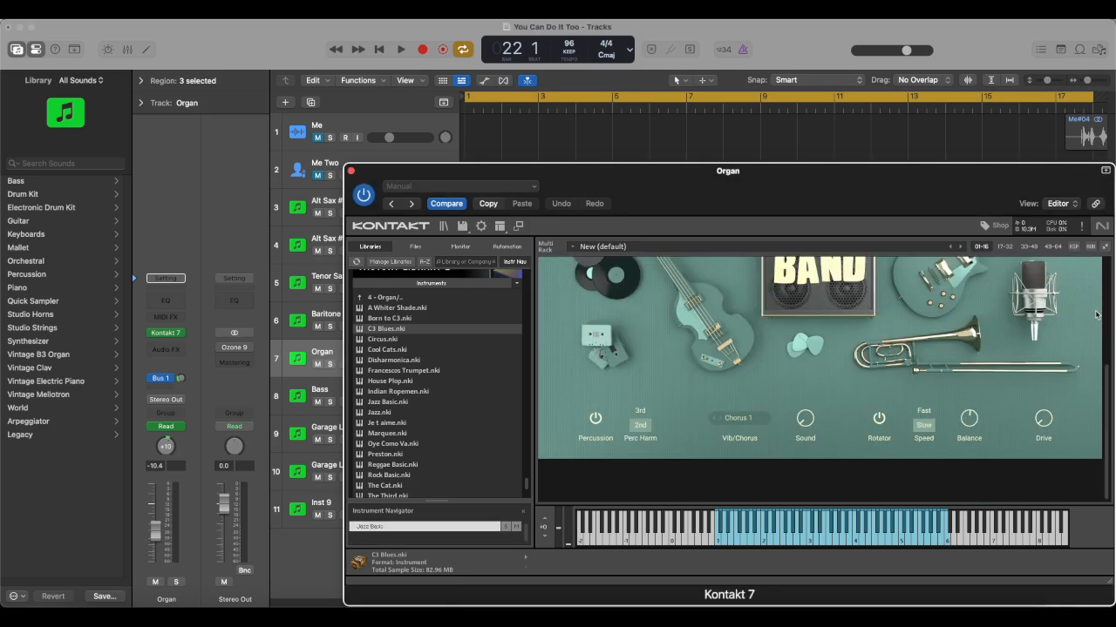
Load the Rock Basic organ into the empty Kontakt rack of Inst 3 and close the instrument window
scroll(1095, 315, down, 3)
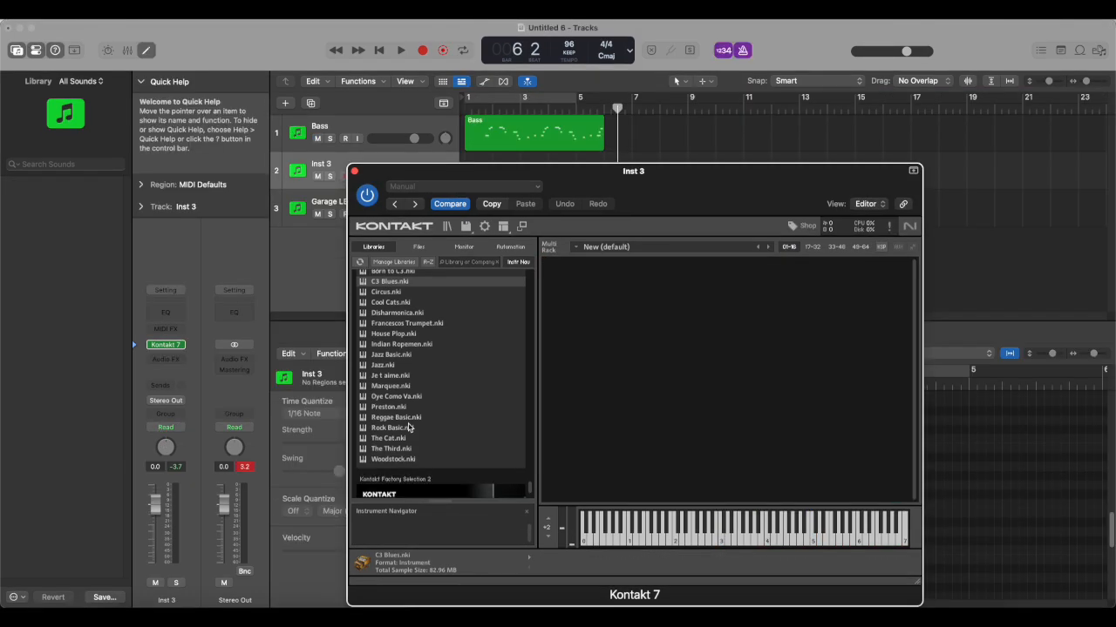
double_click(394, 428)
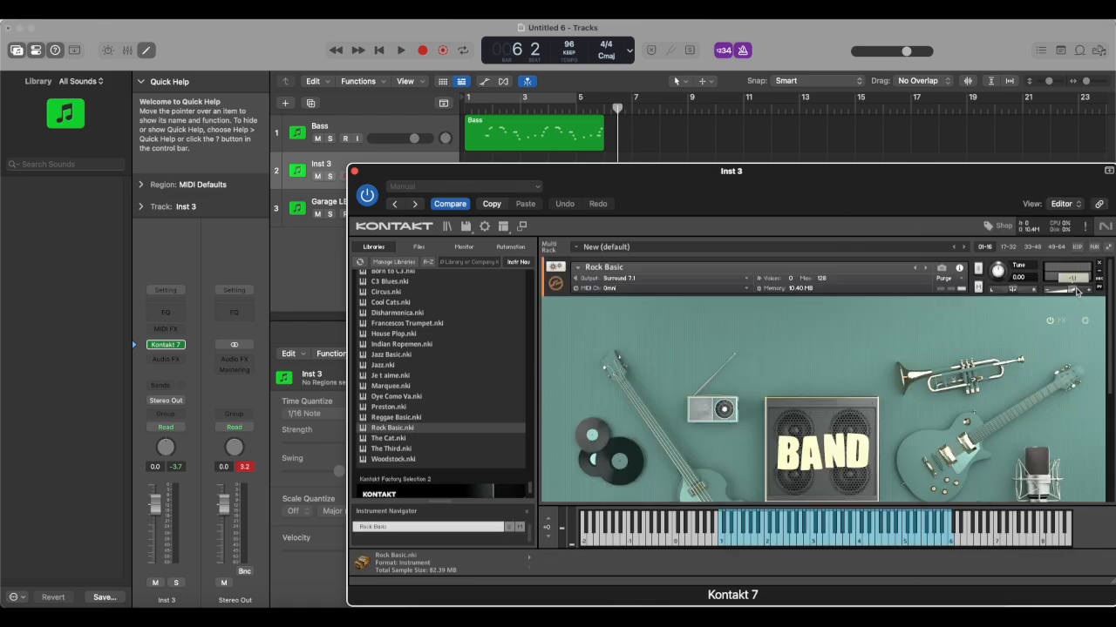
click(354, 171)
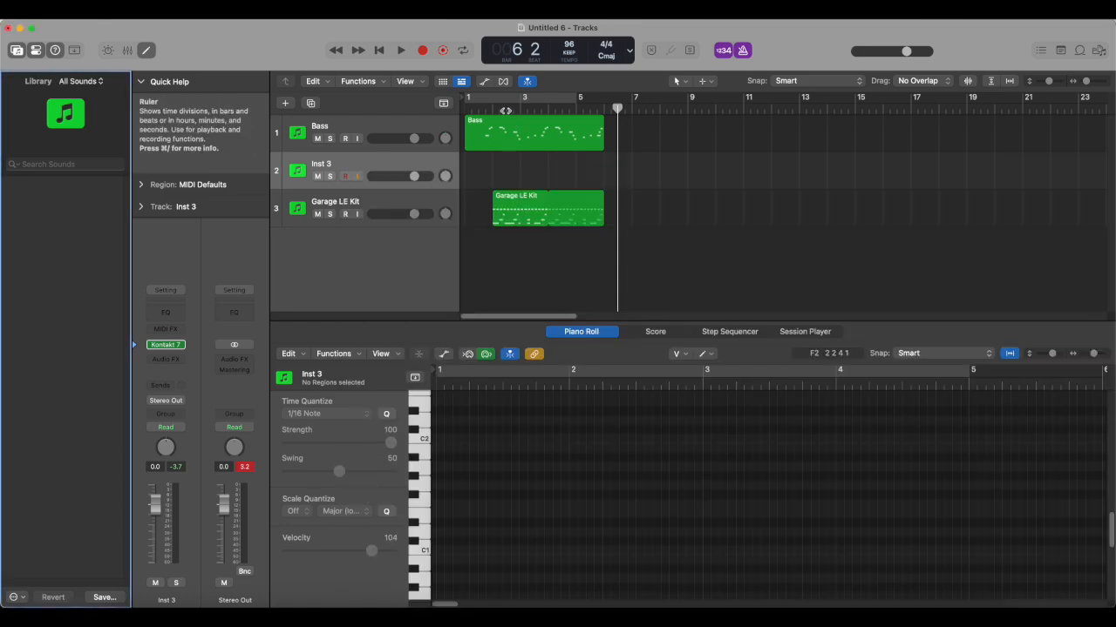
Record an organ chord part on Inst 3 through bar 5 and quantize it to 1/16 notes
click(379, 50)
click(423, 50)
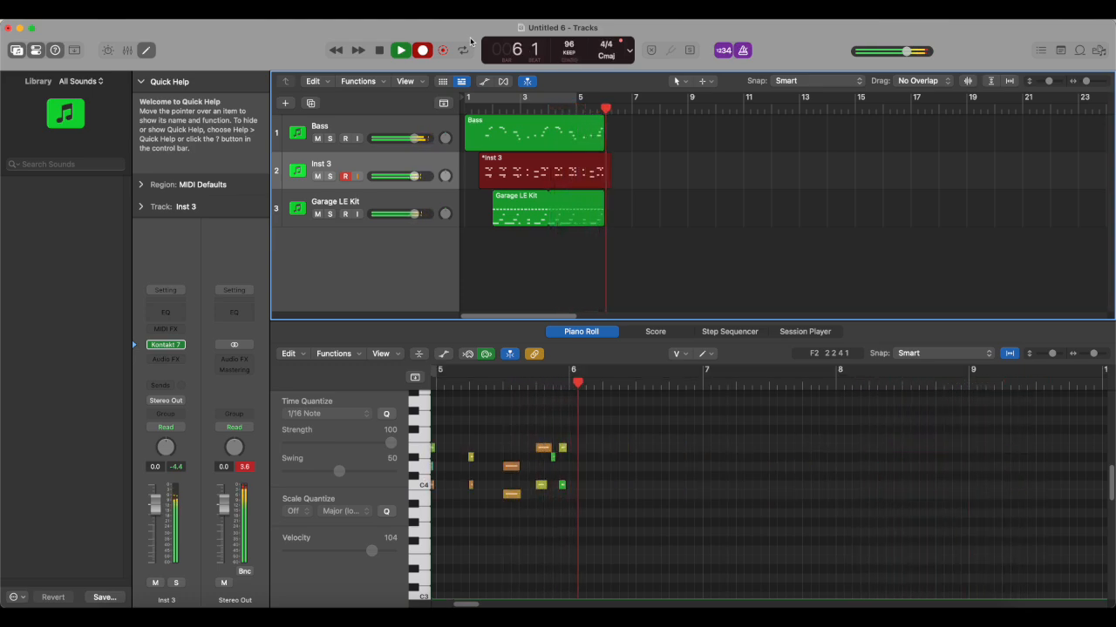
key(space)
click(386, 413)
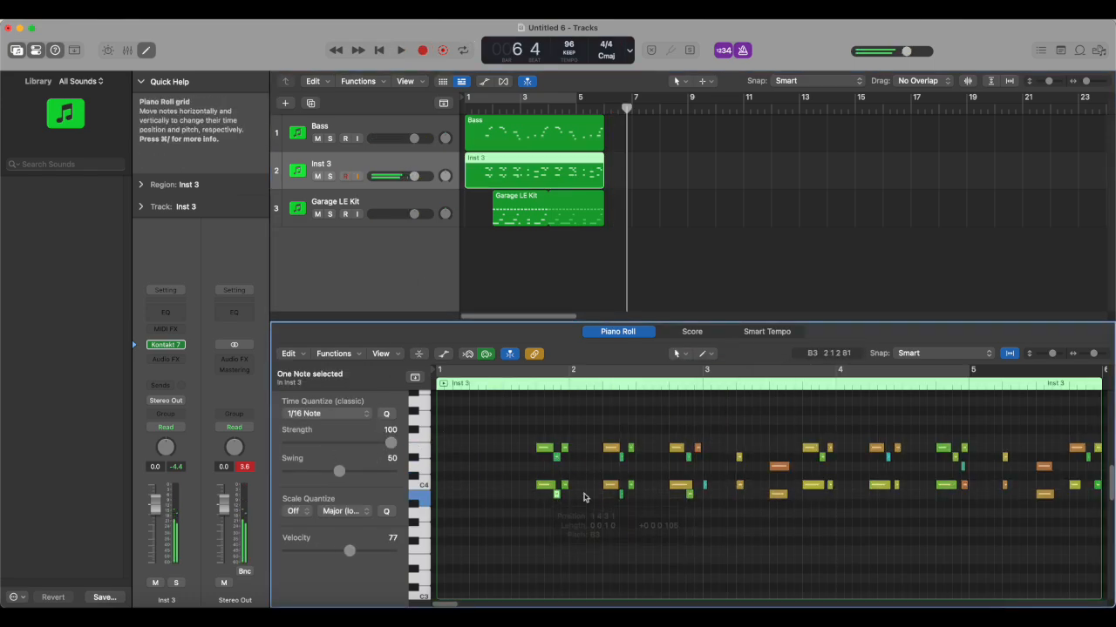
Nudge the misplaced short organ notes in bars 2 to 5 onto the sixteenth grid, placing the D4 at 4 4 4 1
drag(704, 485, 698, 484)
click(889, 458)
drag(963, 466, 967, 467)
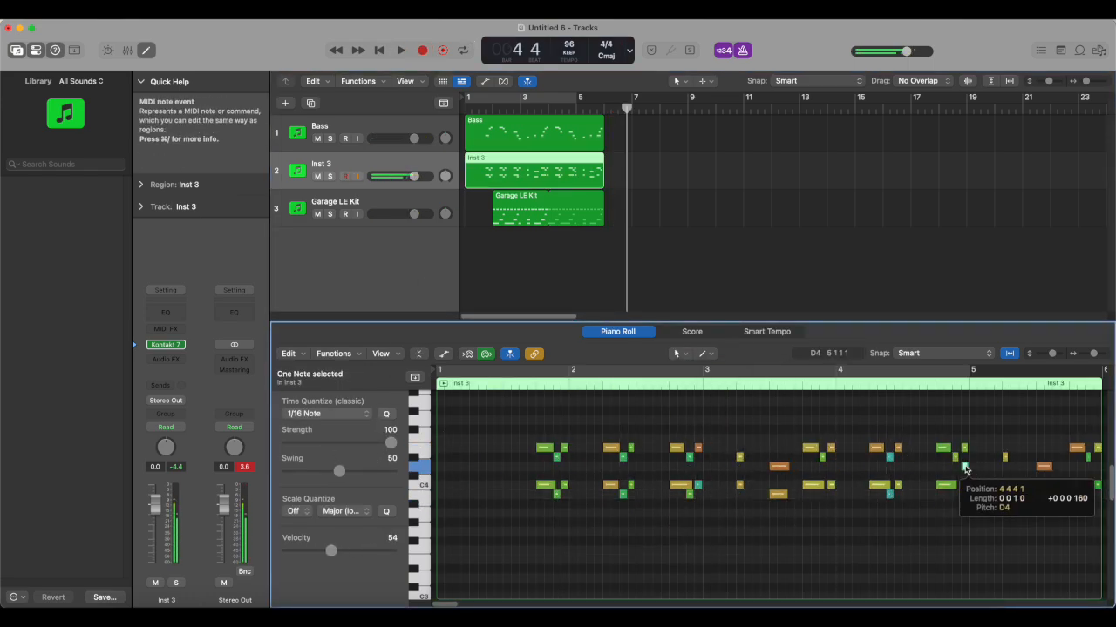
drag(1078, 485, 1085, 486)
scroll(1028, 496, right, 3)
scroll(1029, 496, left, 3)
Copy the lower organ notes at the end of bar 1 and in bar 2 down as a third voice around G3
drag(530, 477, 571, 502)
drag(544, 487, 544, 533)
drag(597, 477, 638, 502)
drag(610, 488, 688, 521)
click(696, 548)
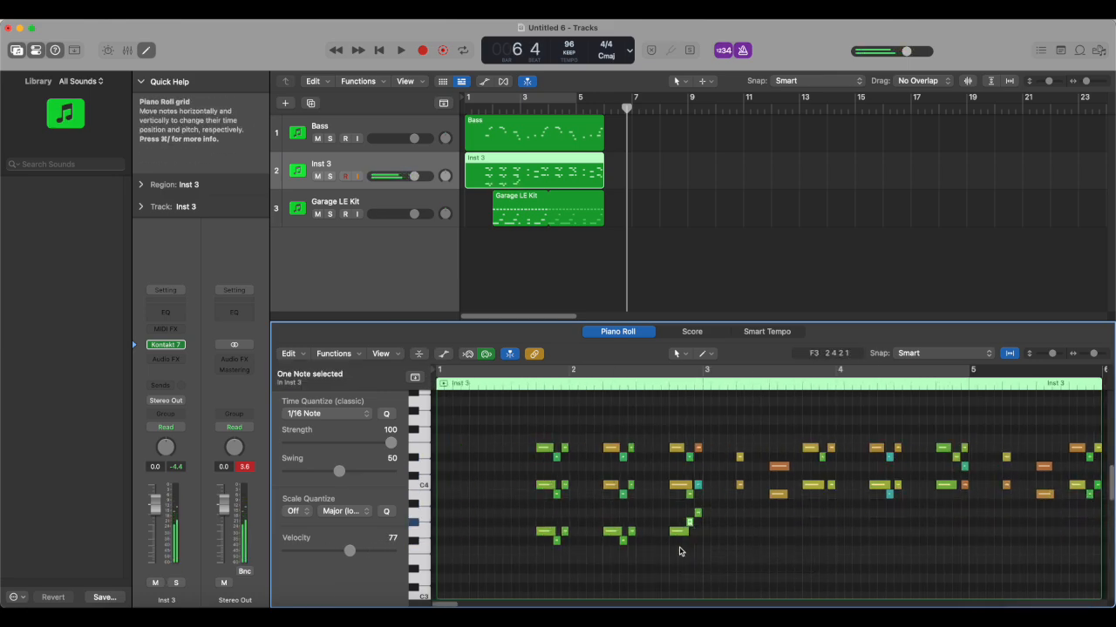
Continue the third organ voice through bar 3 by copying its lower notes down to G#3 and G3
drag(739, 485, 739, 523)
drag(778, 494, 780, 532)
drag(813, 486, 812, 531)
drag(831, 485, 833, 532)
Complete the third organ voice in bars 4 and 5 with lower copies of the notes around G3
drag(860, 508, 881, 532)
drag(927, 507, 956, 540)
drag(1006, 485, 1044, 532)
click(462, 599)
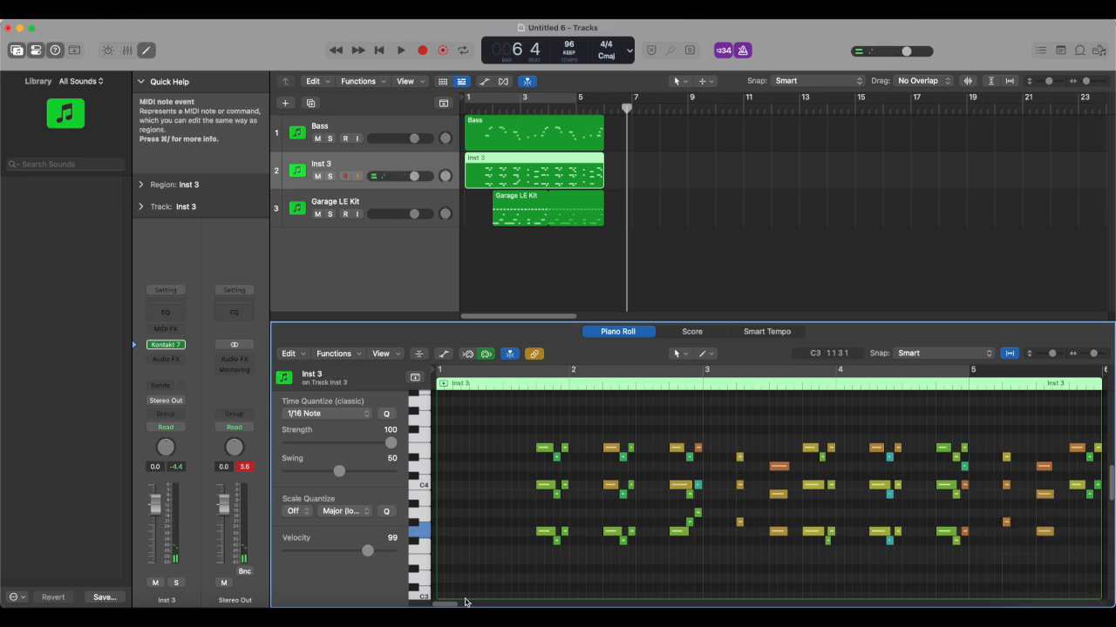
drag(453, 604, 465, 604)
drag(783, 508, 800, 527)
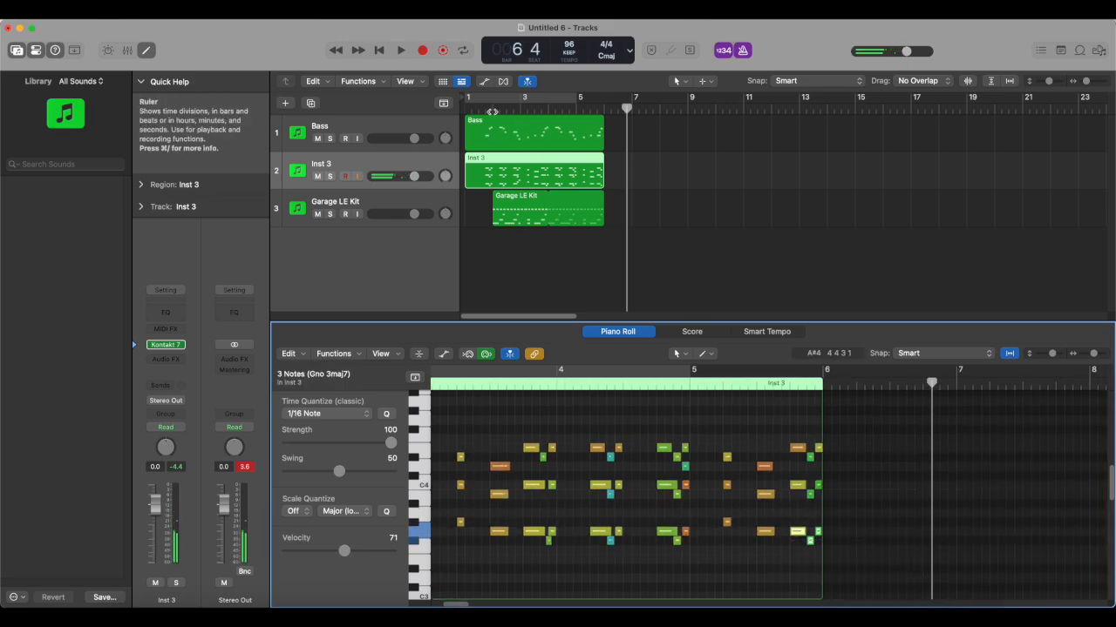
Play the bass, three-voice organ and drums together from bar 1 past bar 6
click(473, 106)
key(space)
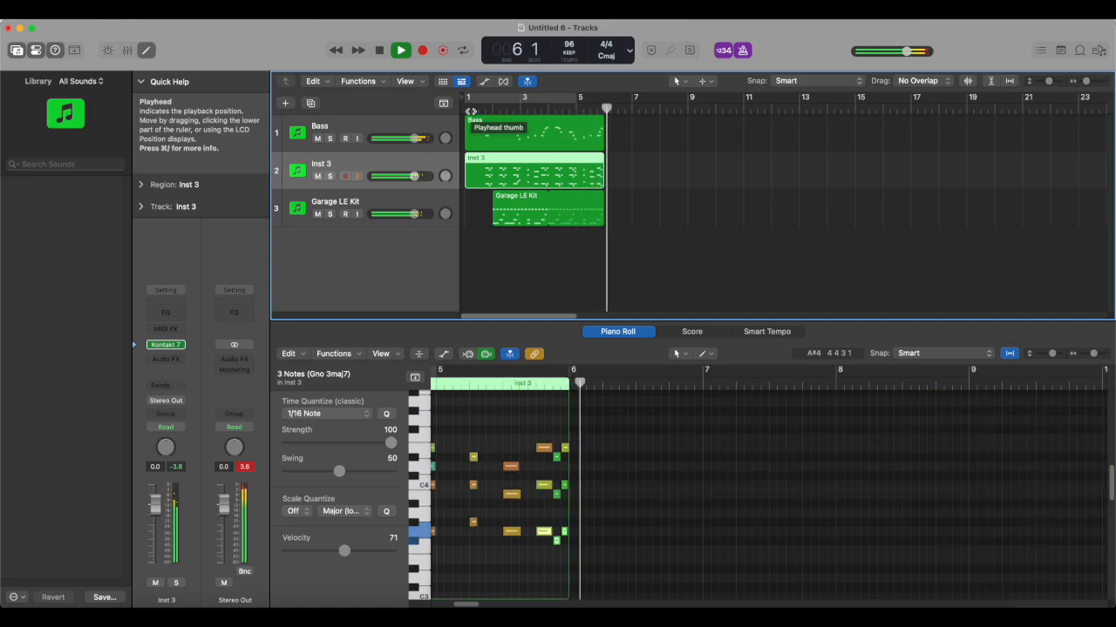
key(space)
Rename the Inst 3 track Organ and add a Kontakt 7 track named Saxes below it
double_click(322, 164)
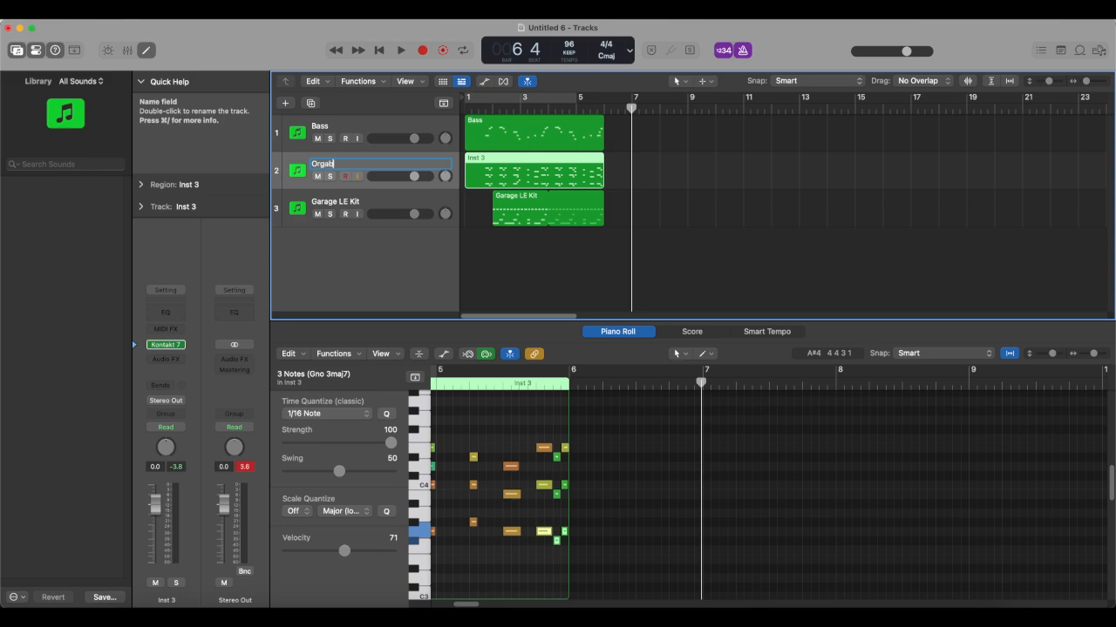
click(200, 49)
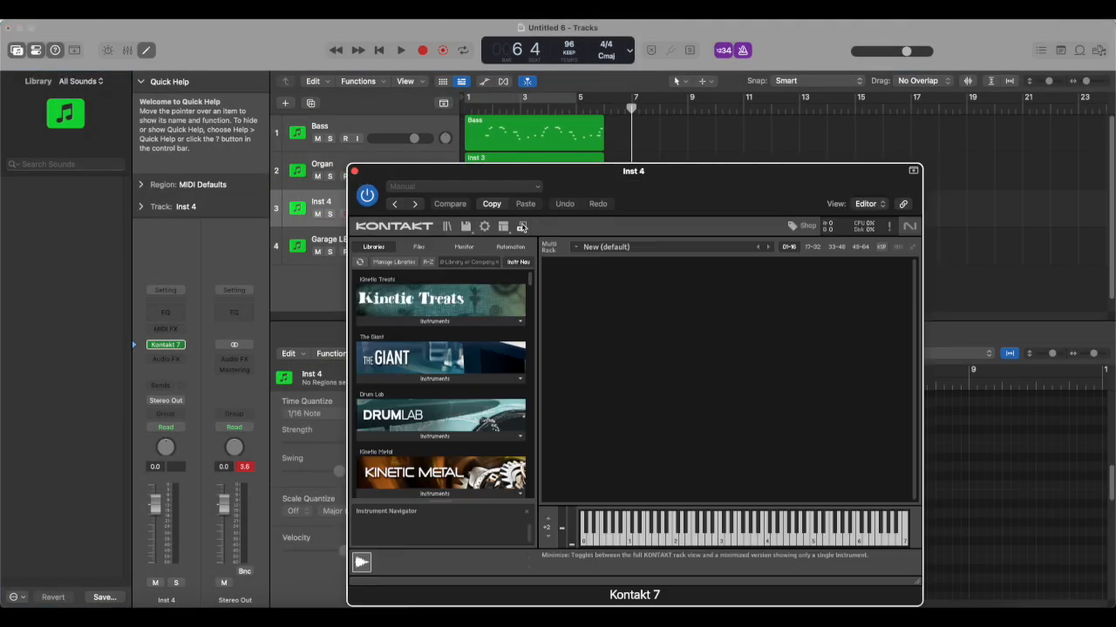
click(449, 421)
click(388, 360)
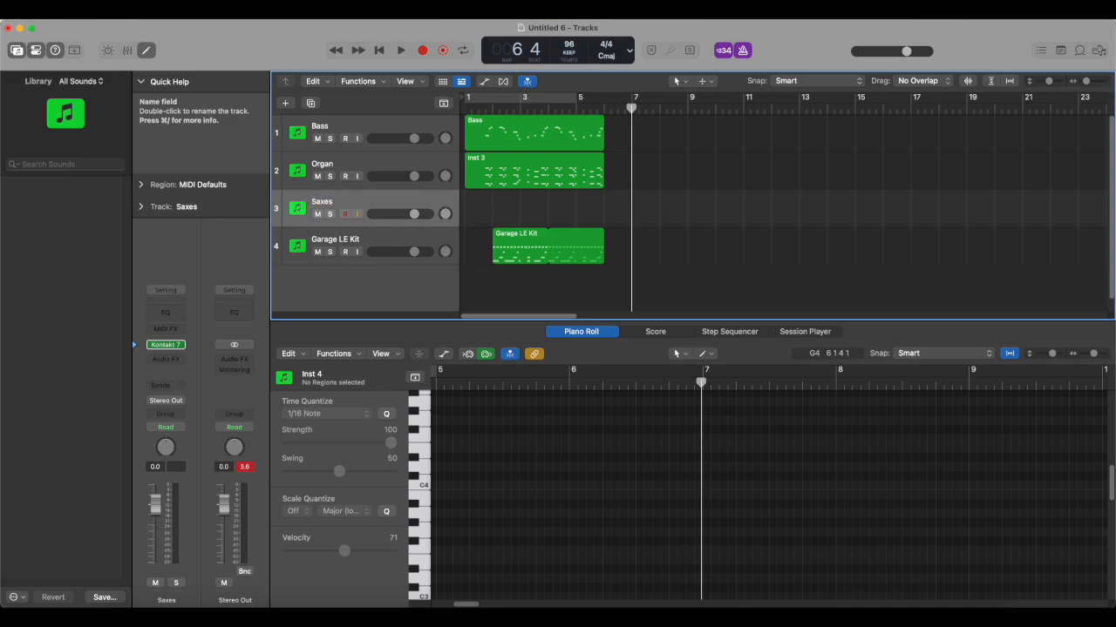
Copy the organ region onto the Saxes track at the same position and audition it soloed
drag(523, 174, 523, 209)
key(s)
key(space)
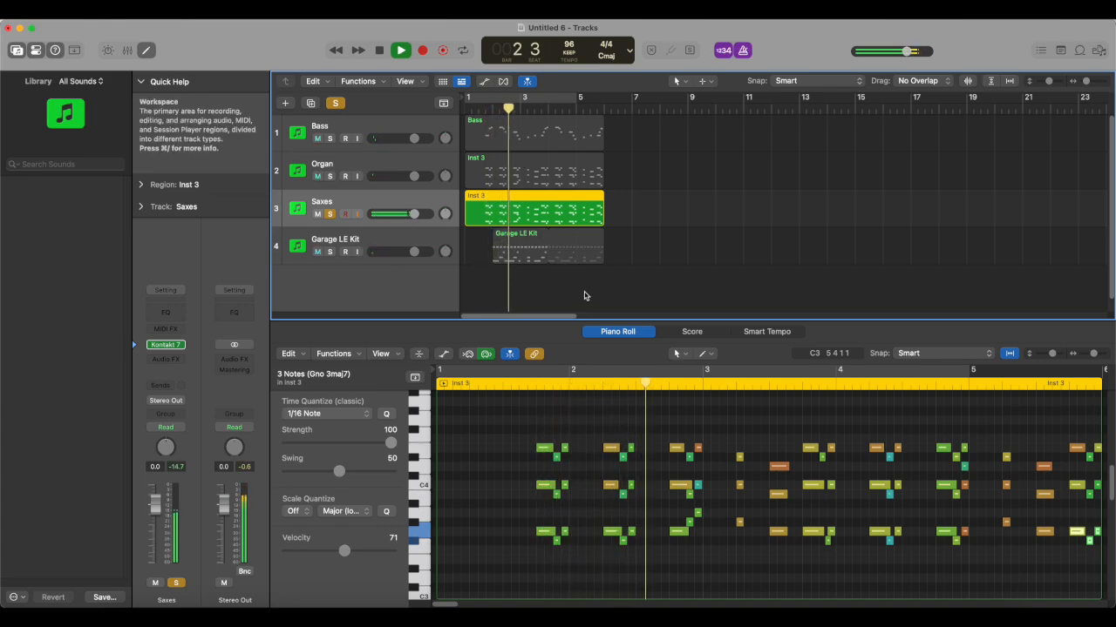
key(space)
key(s)
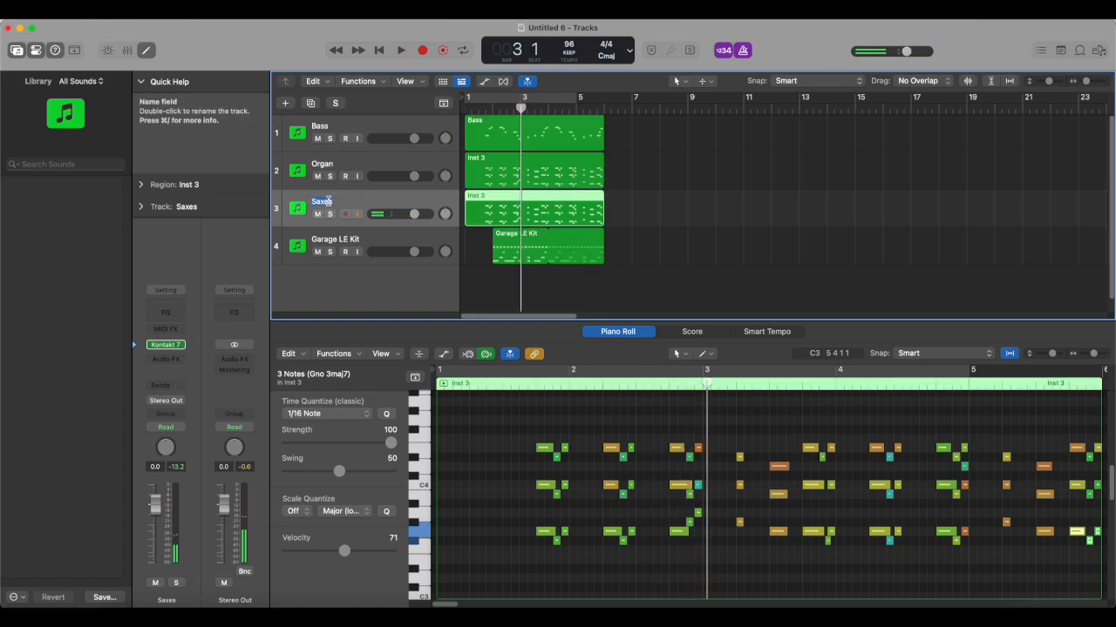
Rename the Saxes track Alt Sax #1 and add a Kontakt 7 Alto Saxophone track below it named Alt Sax #2
click(139, 9)
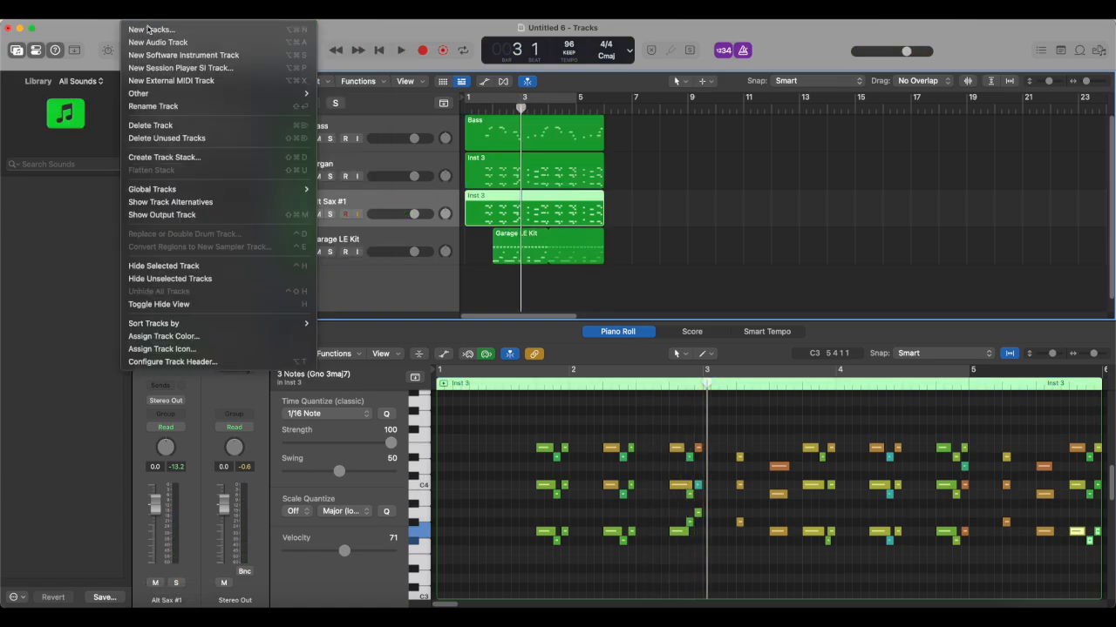
click(186, 87)
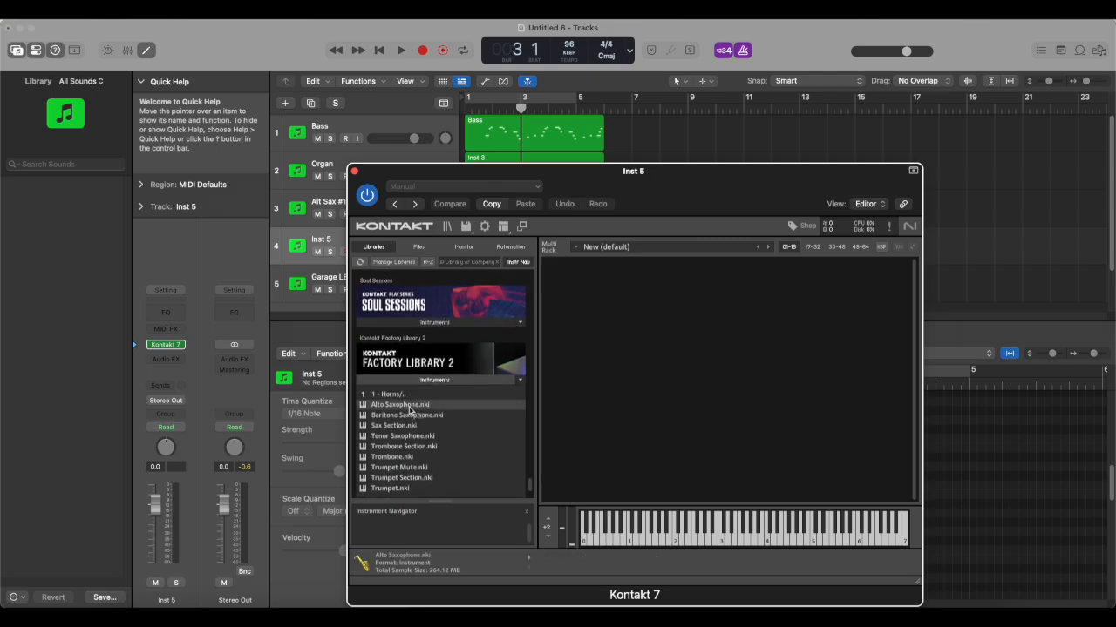
double_click(410, 406)
double_click(321, 239)
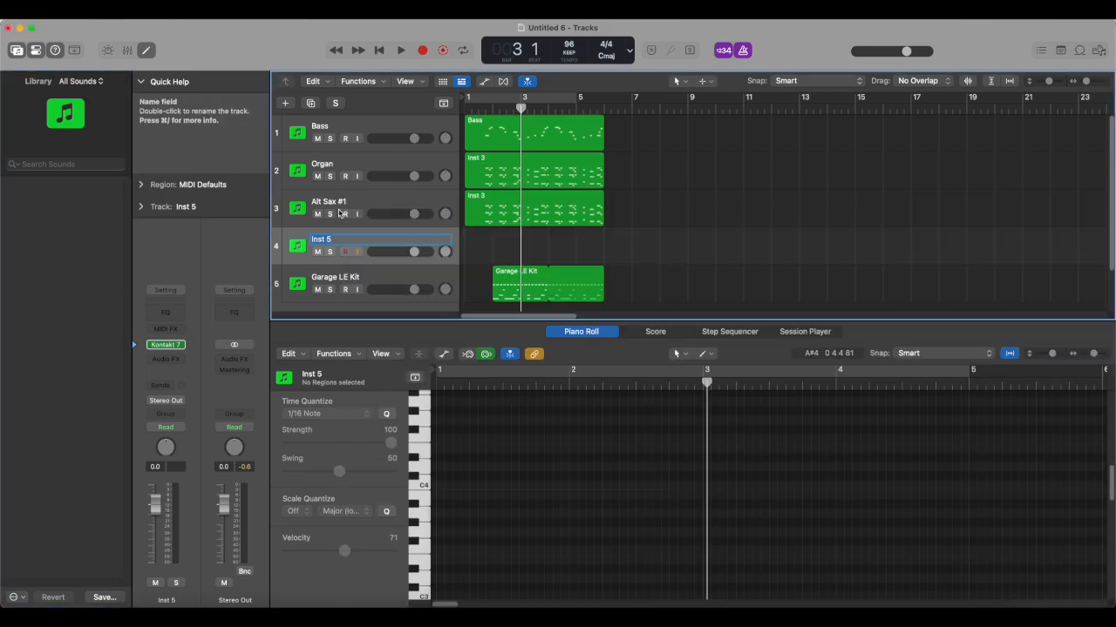
text(Alt Sax #2)
key(Return)
Add another Kontakt 7 track, load the Tenor Saxophone instrument and name the track Tenor Sax
key(alt+super+n)
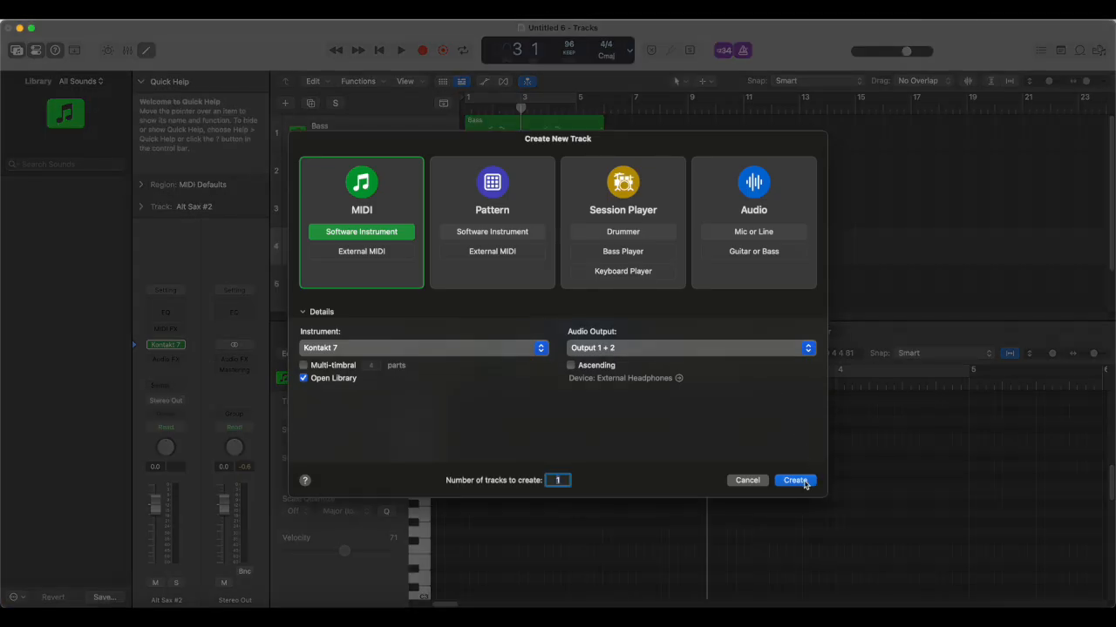
click(800, 480)
click(521, 227)
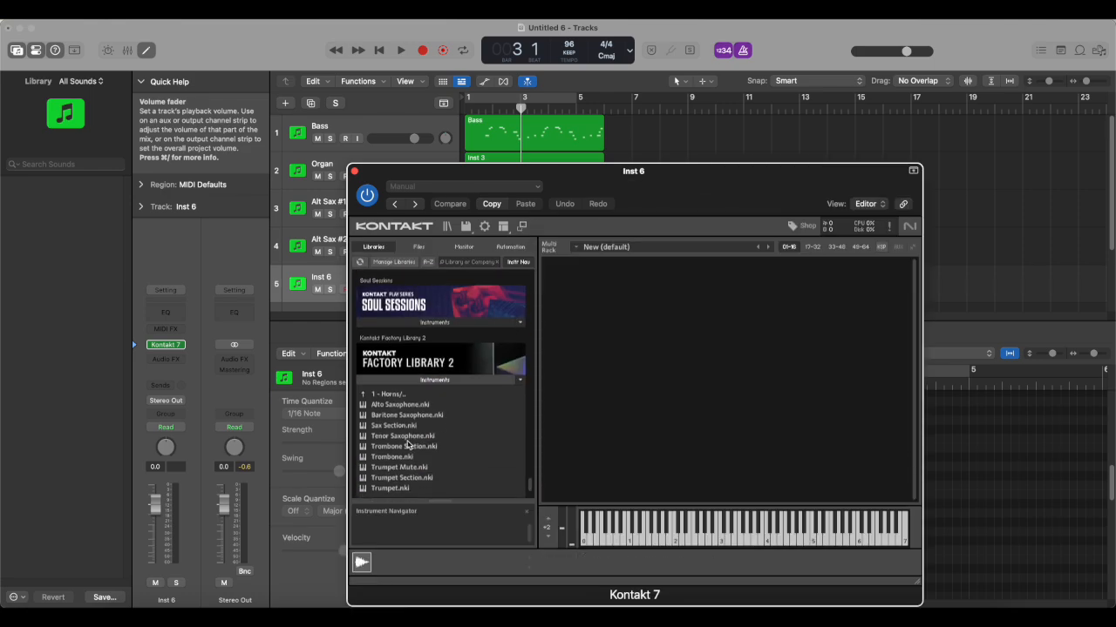
double_click(406, 438)
key(super+w)
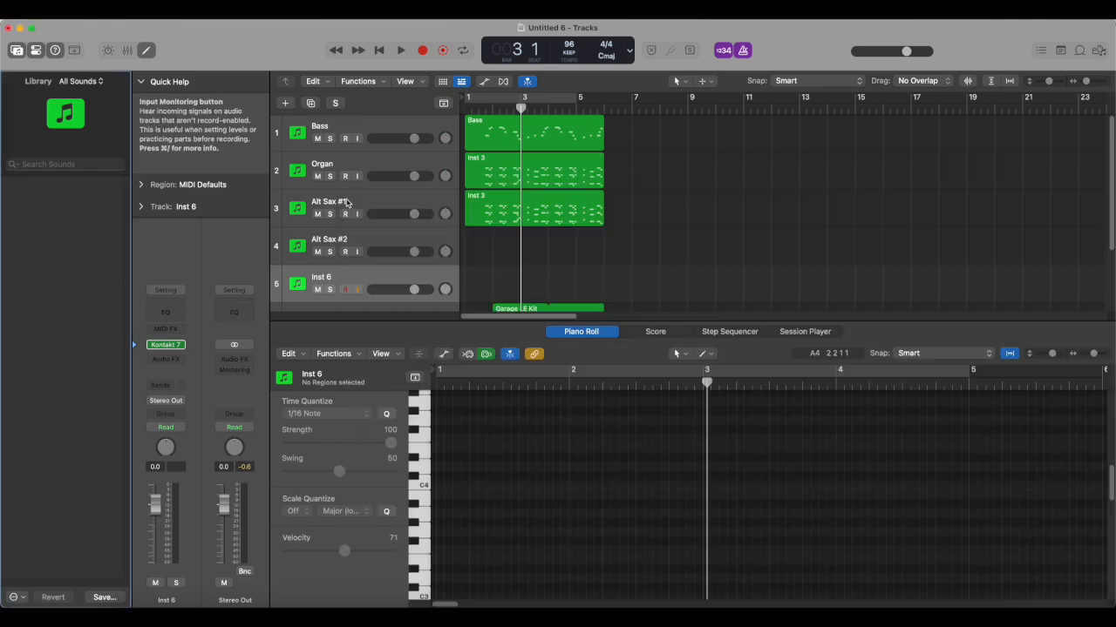
text(Tenor Sax)
key(Return)
Copy the Alt Sax #1 chord region onto Alt Sax #2 and Tenor Sax, and reduce Alt Sax #1 to the middle voice
click(533, 209)
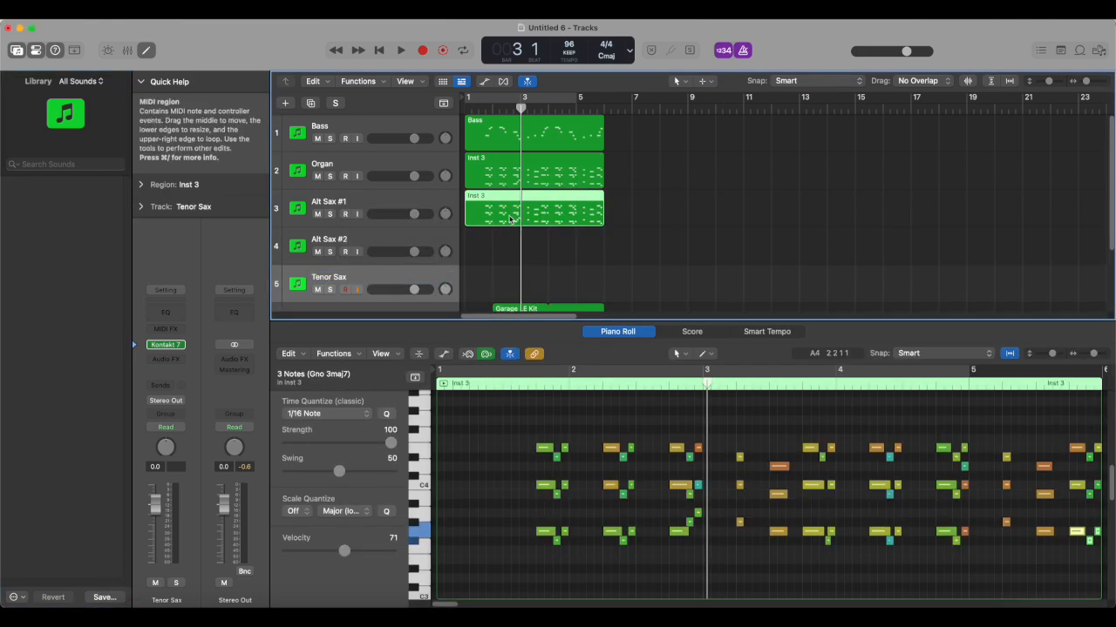
drag(534, 209, 534, 283)
drag(521, 501, 1091, 558)
key(Delete)
Delete the lower two voices from the Alt Sax #2 region, keeping only the top notes of the chords
click(523, 256)
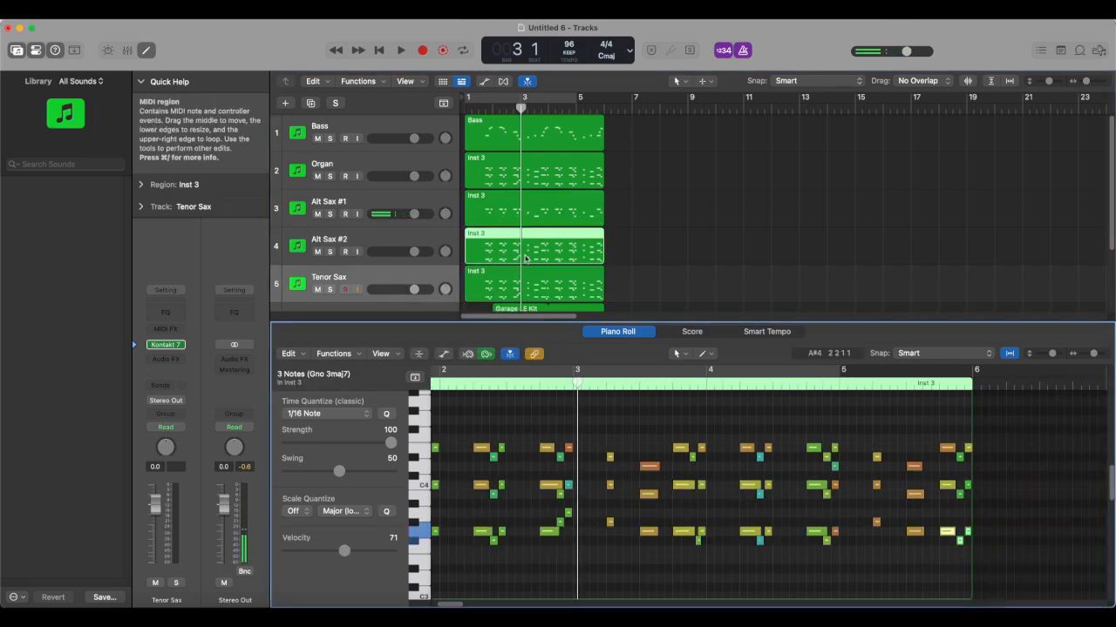
scroll(558, 436, left, 3)
drag(511, 410, 956, 465)
key(Delete)
drag(500, 518, 1066, 560)
key(Delete)
Reduce the Tenor Sax region to the lowest chord voice and play back the arrangement
click(675, 514)
click(533, 283)
drag(466, 431, 1107, 499)
key(Delete)
key(space)
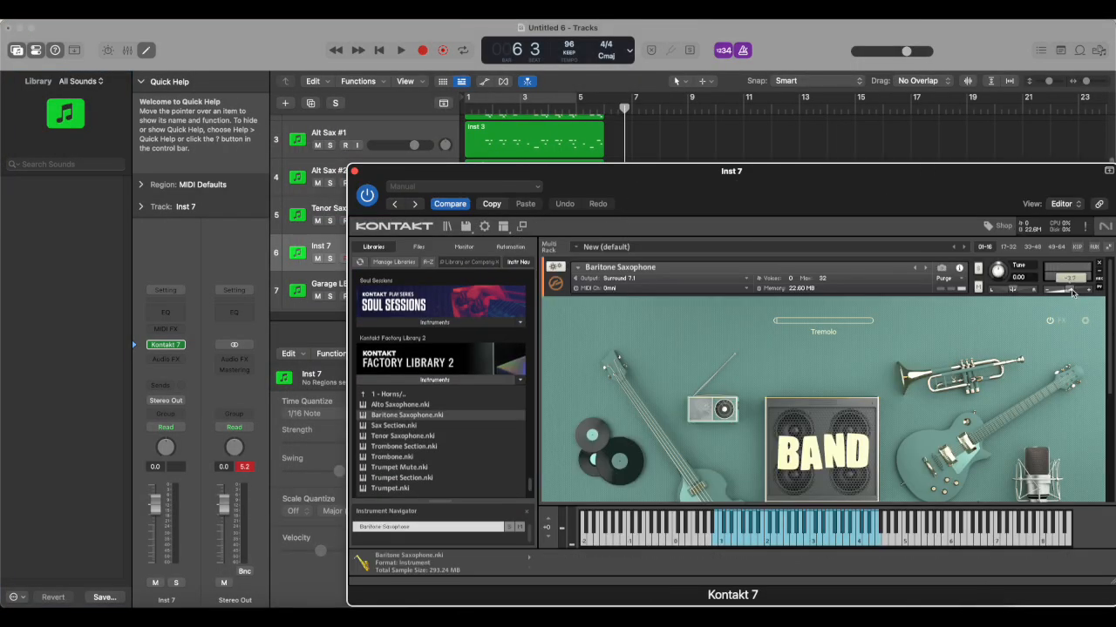
Name the new Kontakt 7 Baritone Saxophone track Baritone Sax and copy the Bass region onto it at the same position
click(355, 170)
text(Baritone Sax)
key(Return)
scroll(510, 240, up, 3)
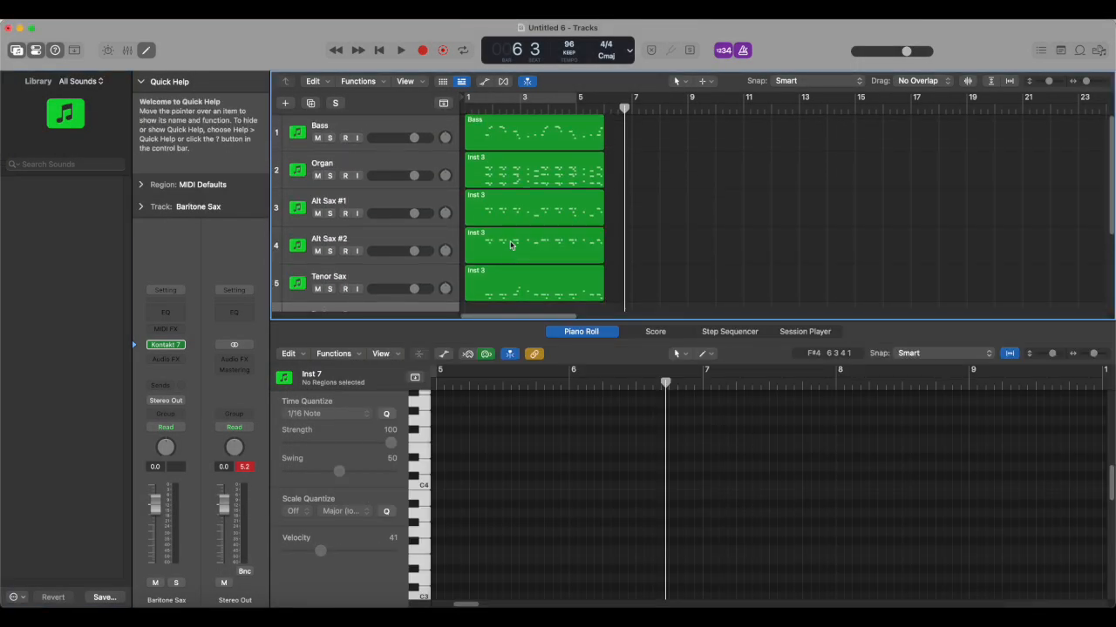
drag(523, 131, 523, 298)
Play the full arrangement with all four saxes from bar 1 past bar 6 to check the output level
click(473, 104)
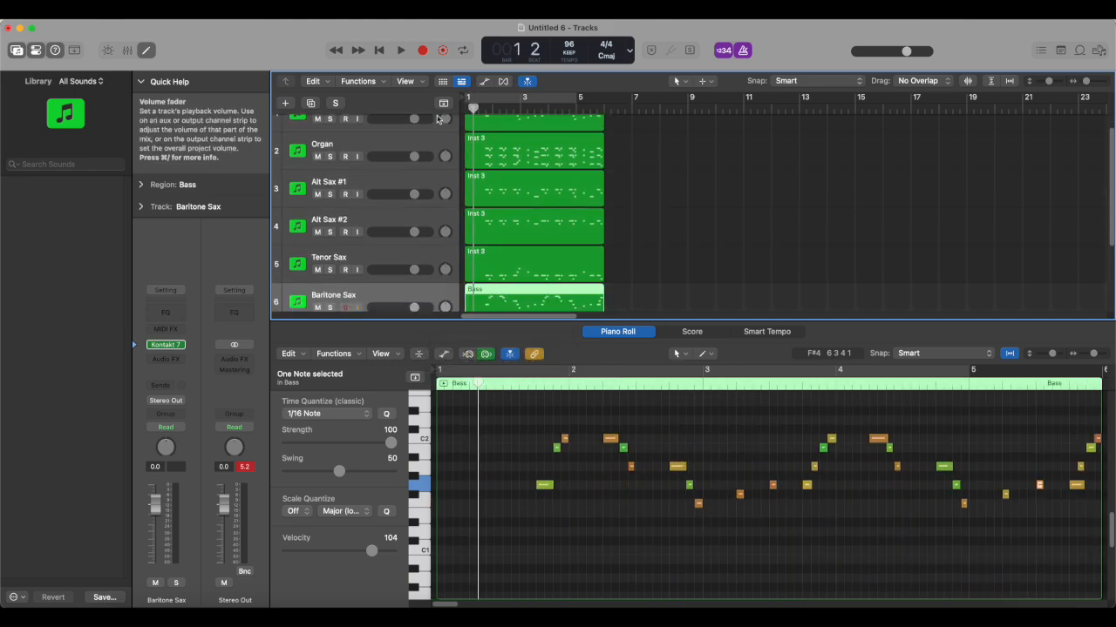
key(space)
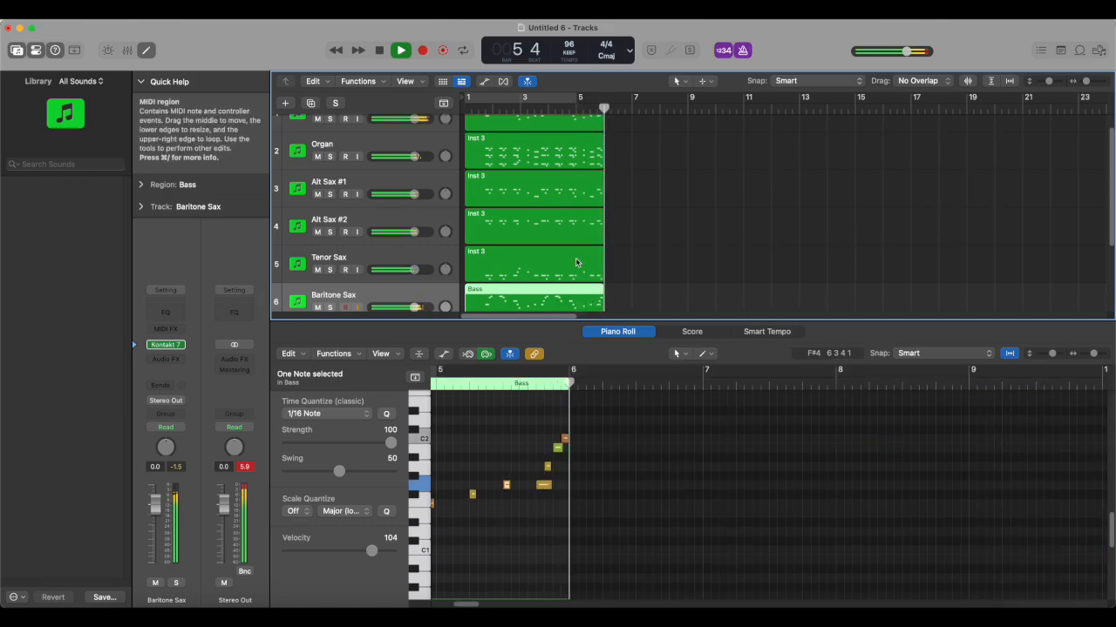
key(space)
Lower the volume of every track to about -5 dB, from the Bass down to the Garage LE Kit
scroll(639, 189, up, 2)
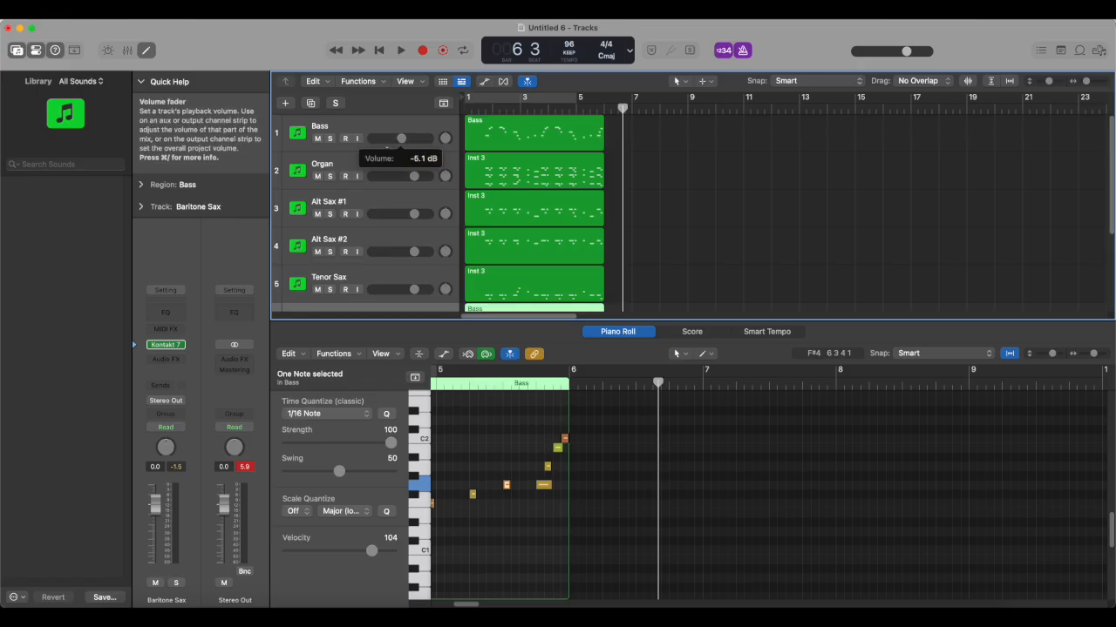
drag(414, 176, 403, 176)
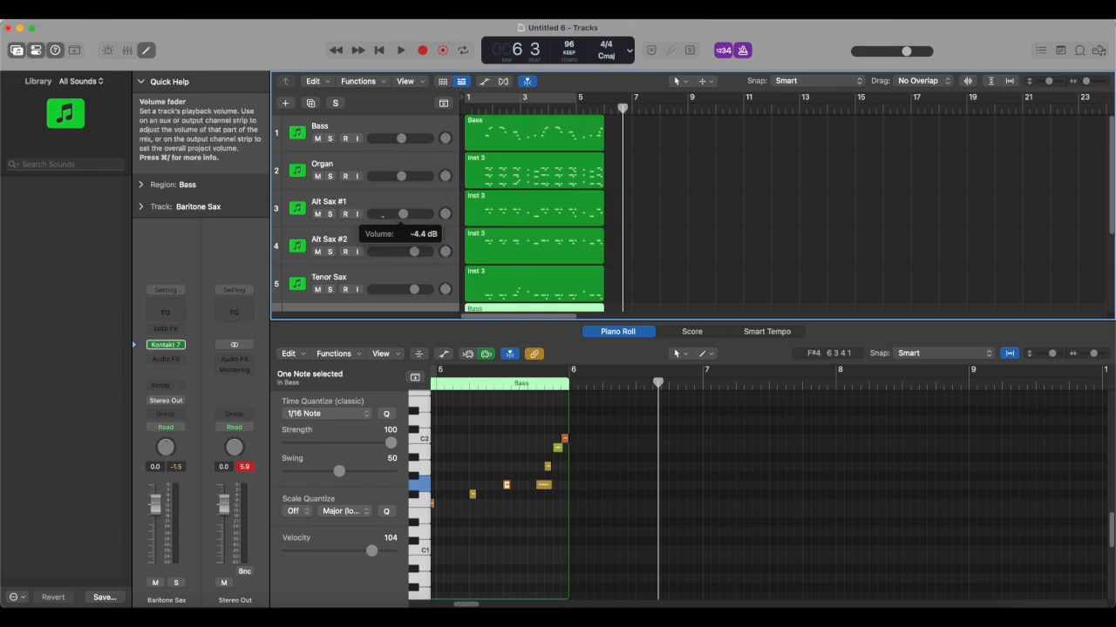
scroll(408, 228, down, 3)
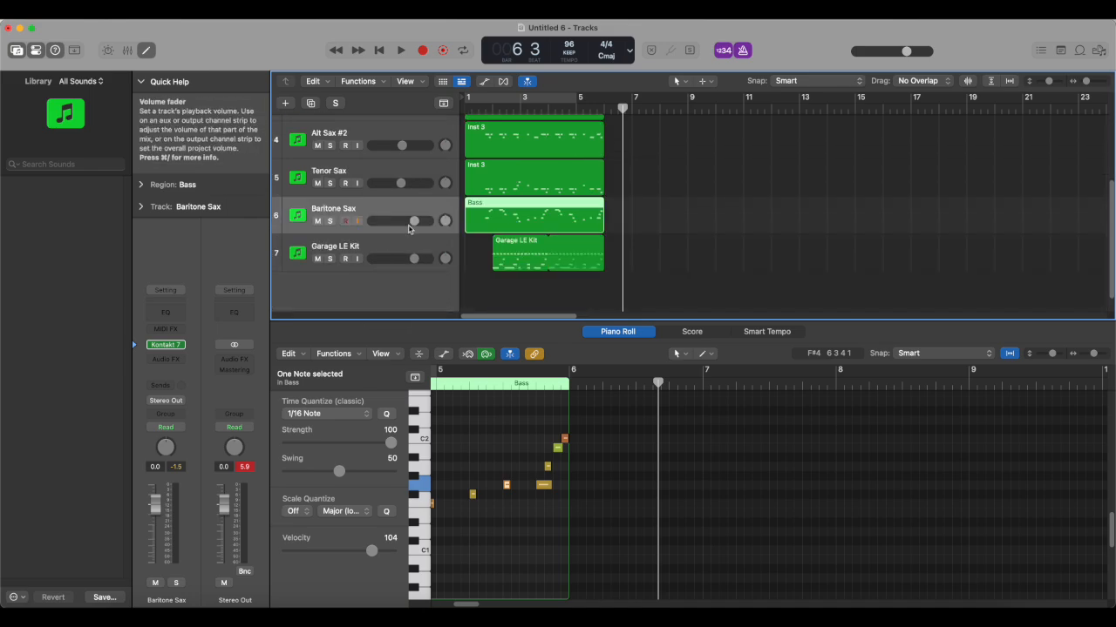
scroll(437, 223, up, 3)
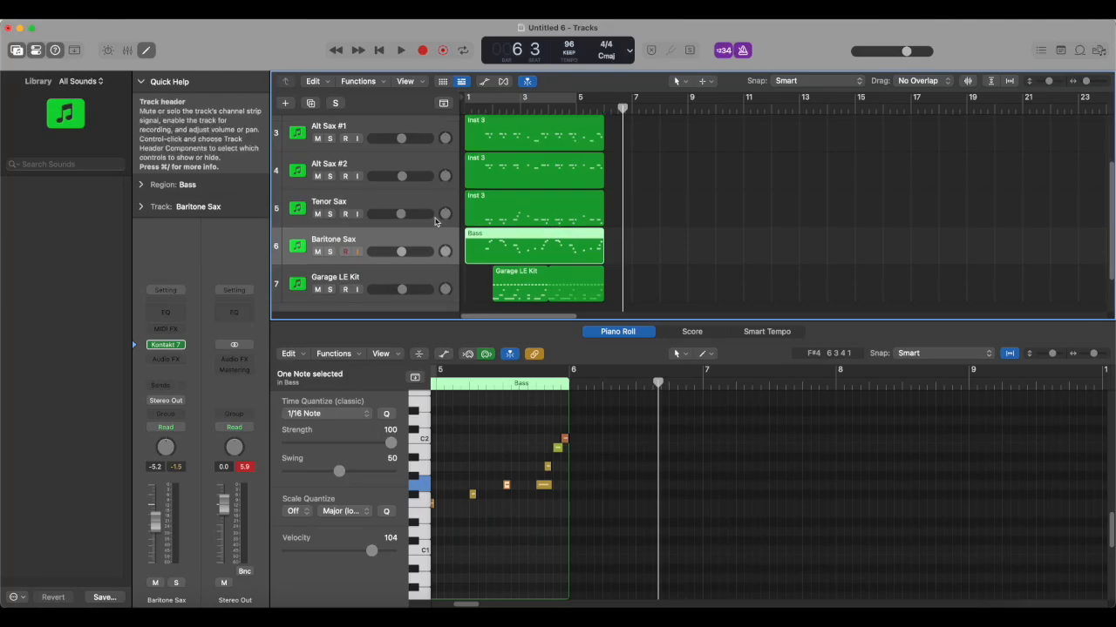
Play the mix again from bar 1 and check the Stereo Out level for clipping
click(477, 109)
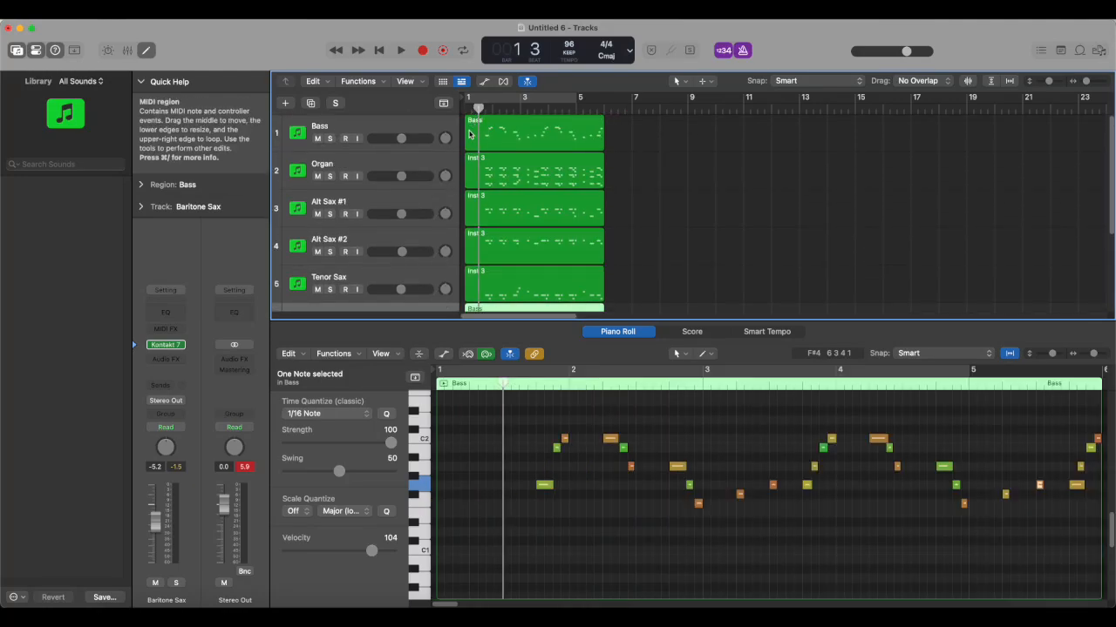
key(space)
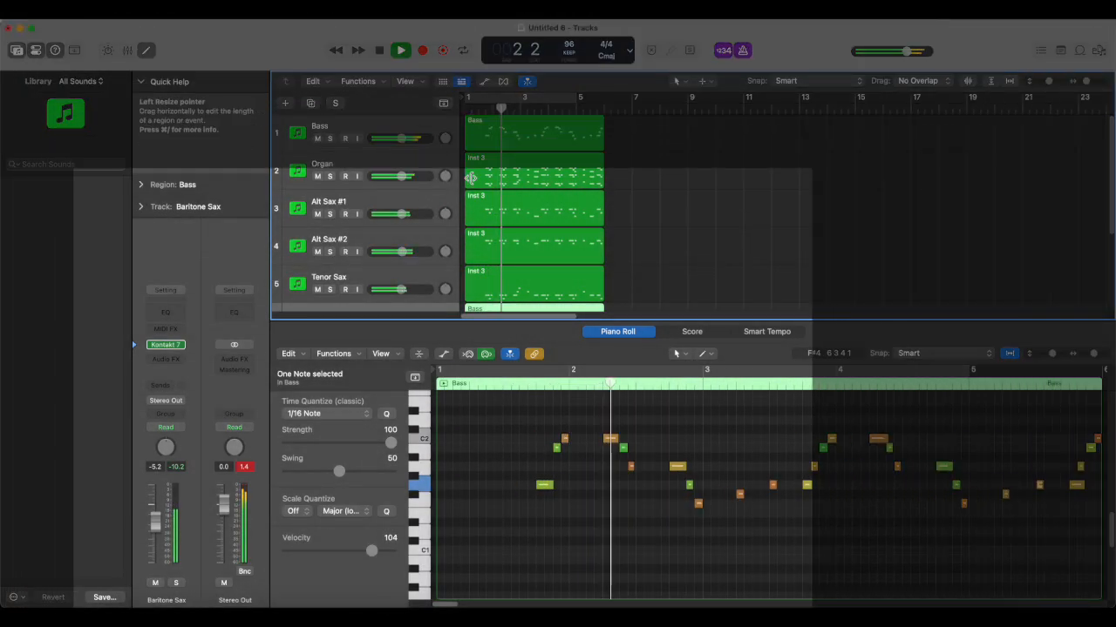
scroll(488, 200, down, 3)
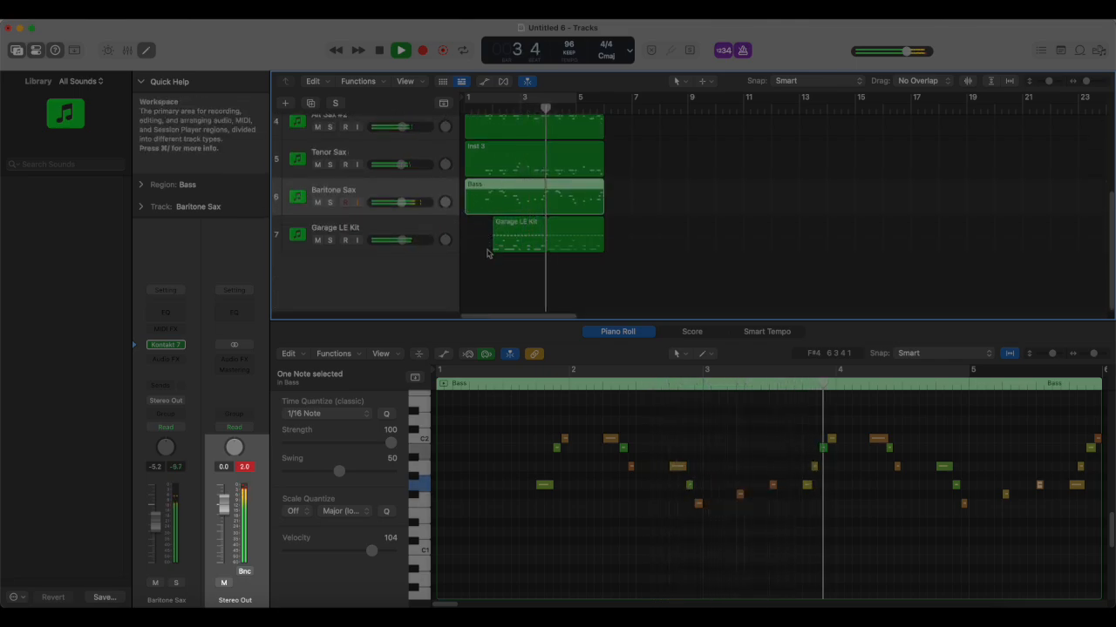
key(space)
Lower all track volumes further, with Baritone Sax at -11.8 dB and Tenor Sax at -11.2 dB, and play back the mix
click(402, 242)
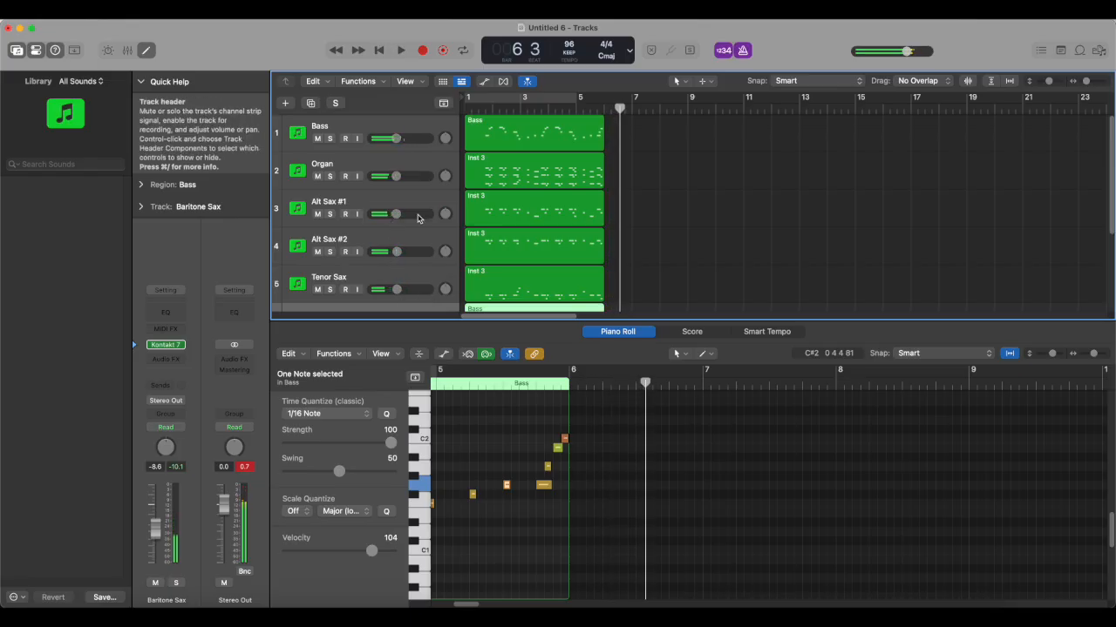
key(space)
scroll(486, 227, down, 5)
mouse_move(397, 240)
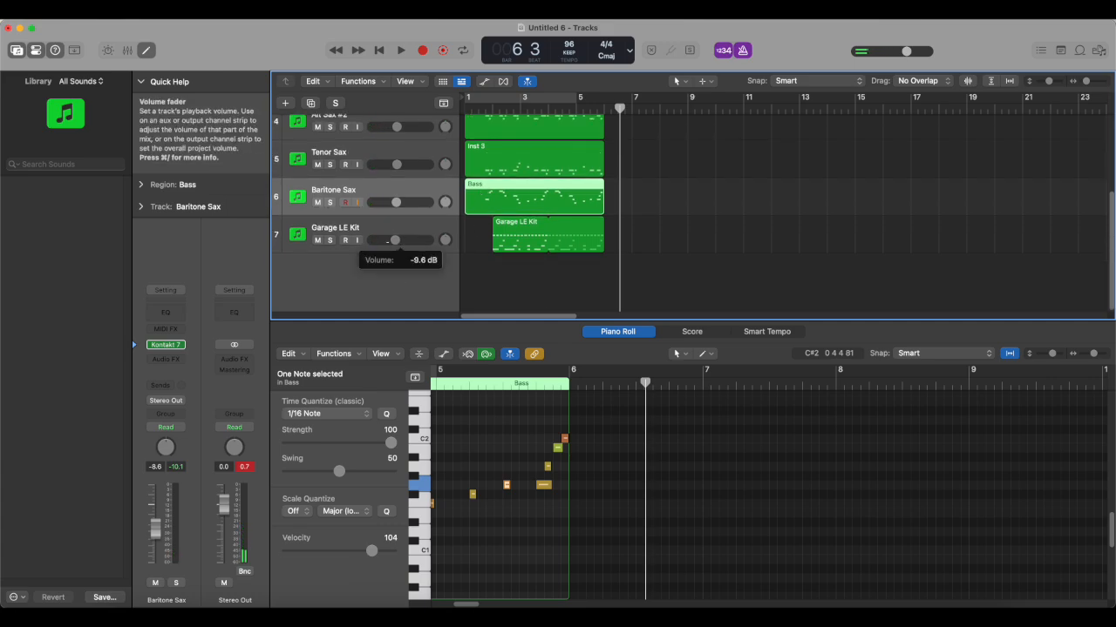
drag(396, 203, 392, 203)
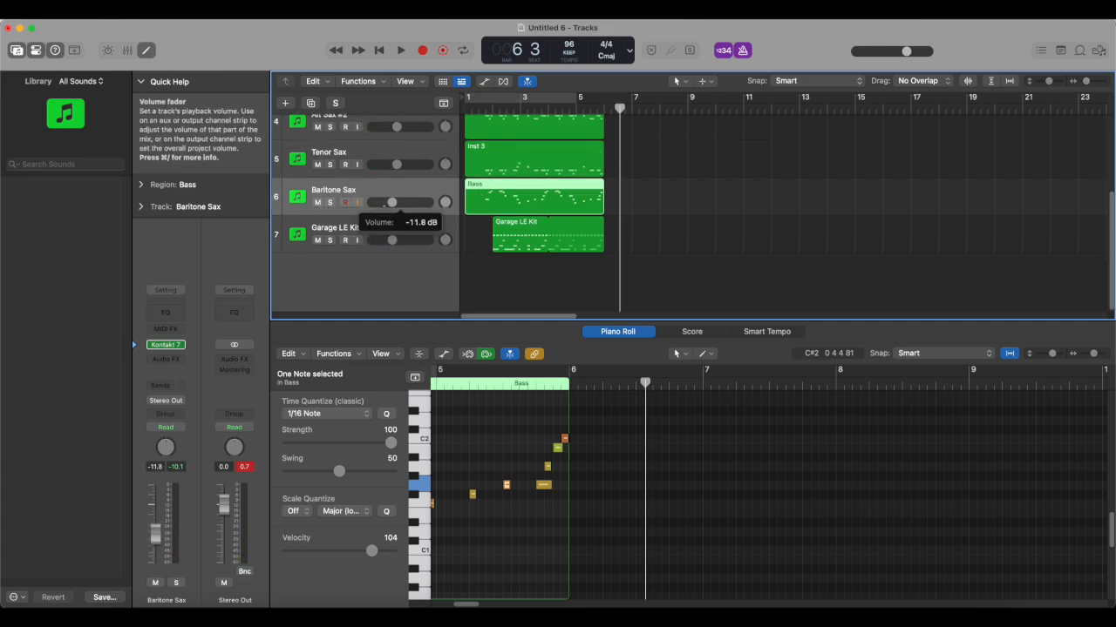
drag(396, 165, 392, 164)
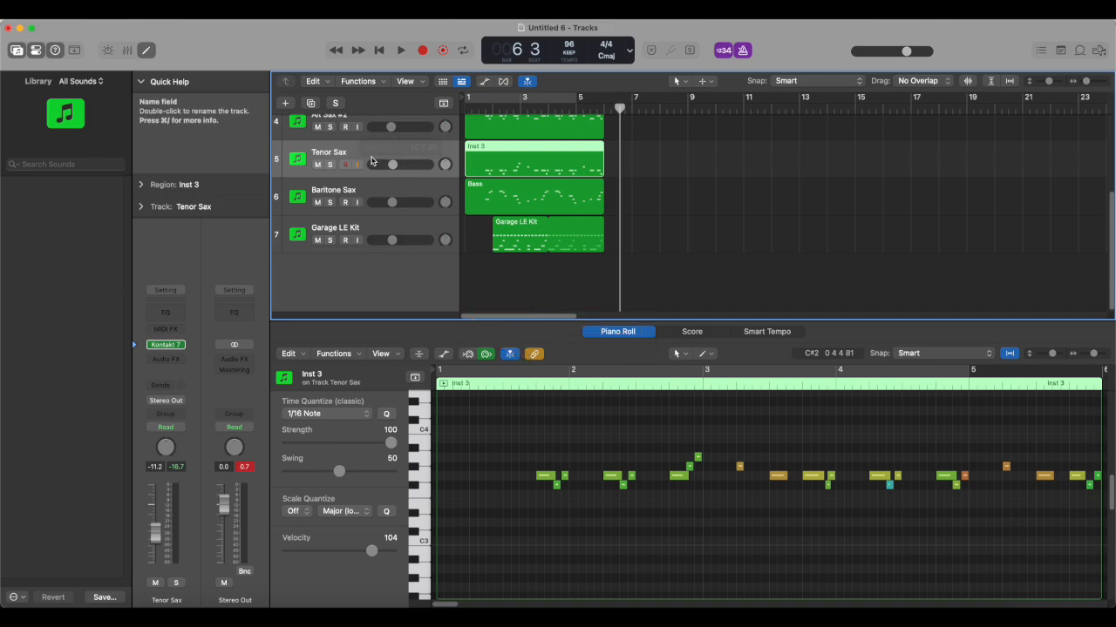
scroll(394, 166, up, 3)
key(space)
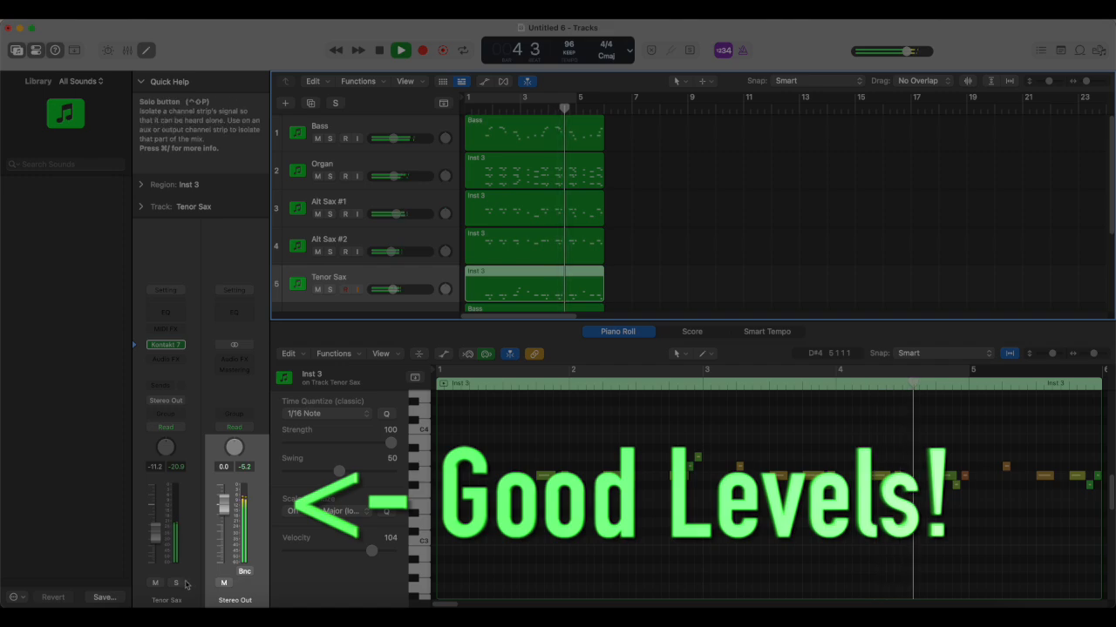
Move Organ and Bass between Baritone Sax and Garage LE Kit, pan the saxes across the stereo field and the Organ to -10
scroll(567, 230, down, 4)
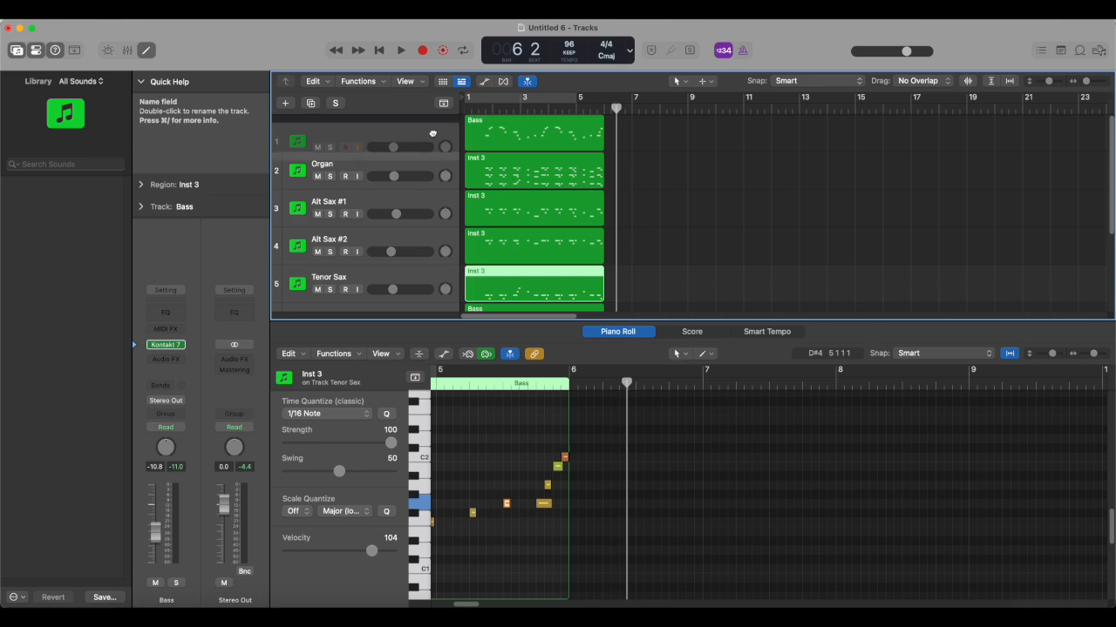
drag(408, 132, 396, 210)
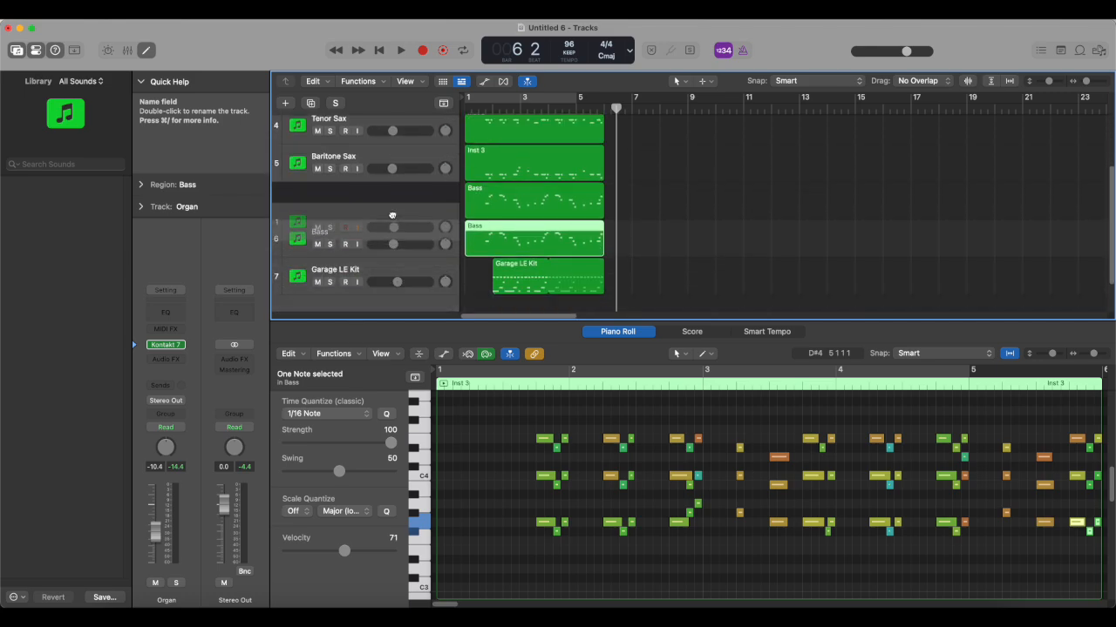
scroll(419, 191, up, 3)
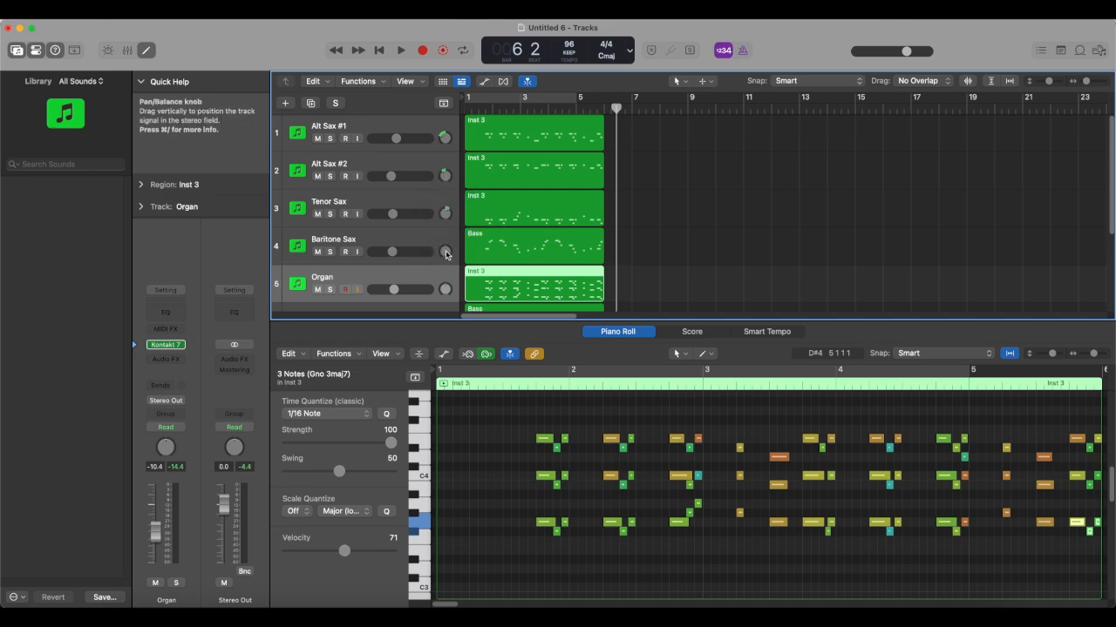
scroll(450, 247, down, 3)
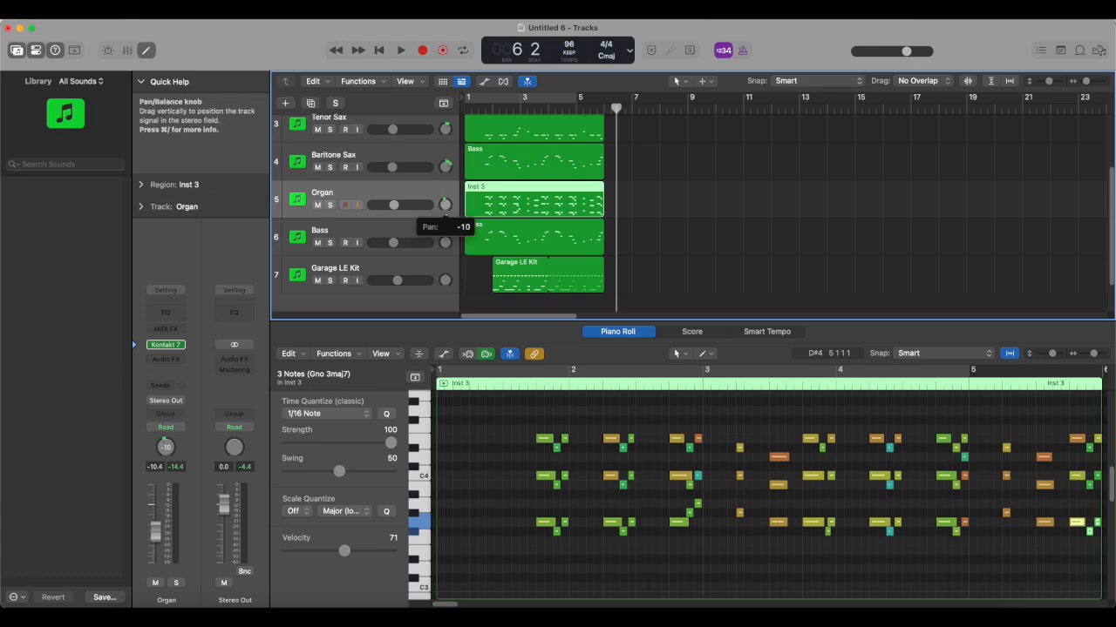
Play the panned mix from the start of bar 1 to bar 6
key(Return)
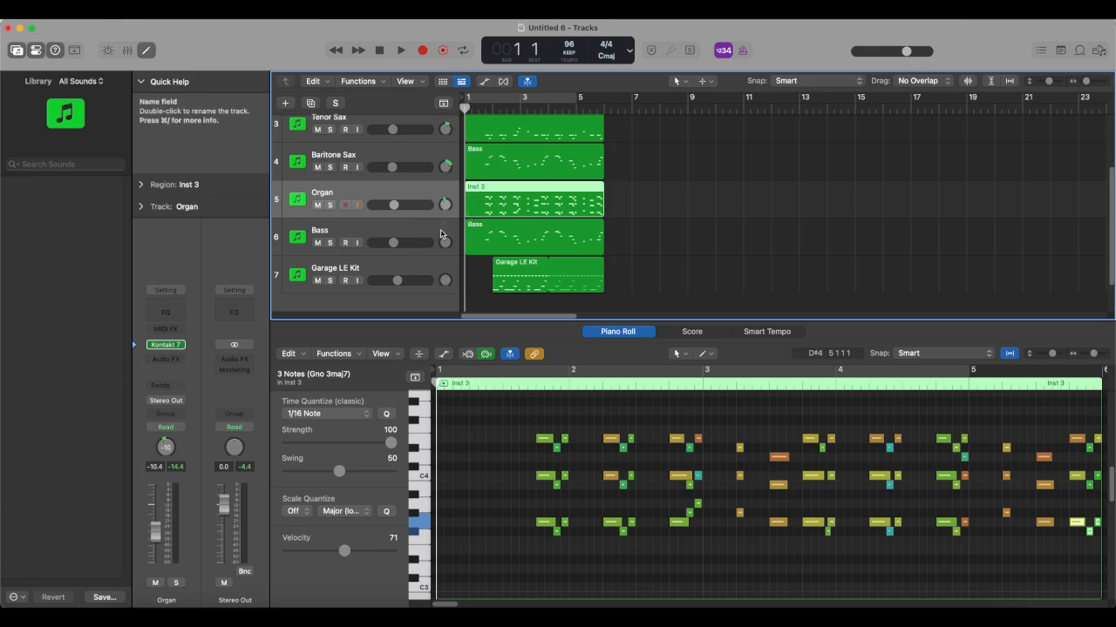
key(space)
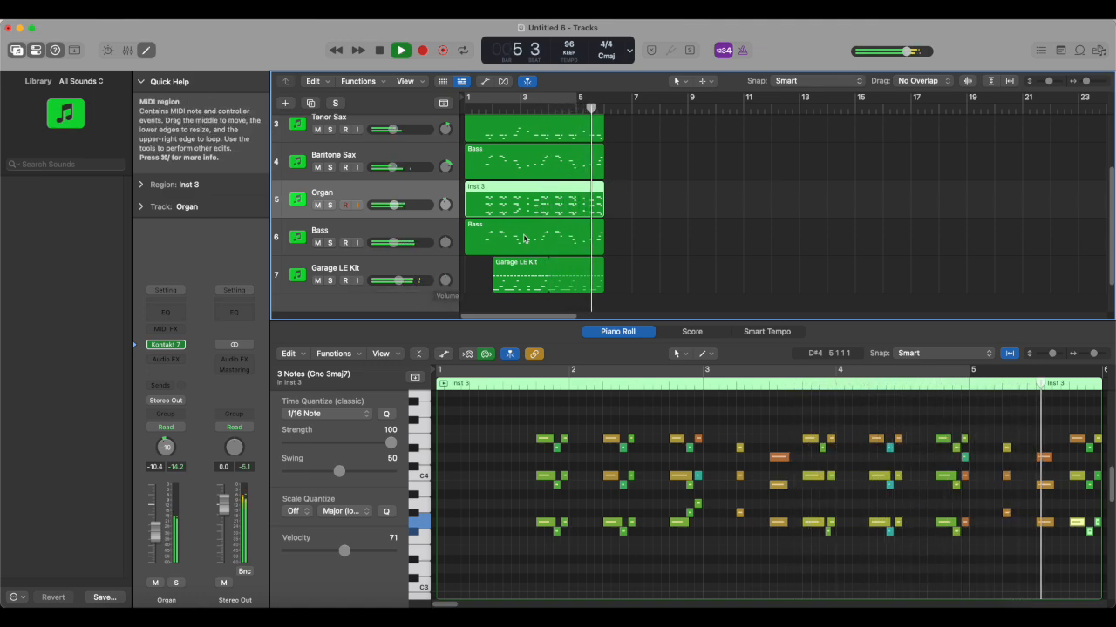
scroll(524, 238, up, 3)
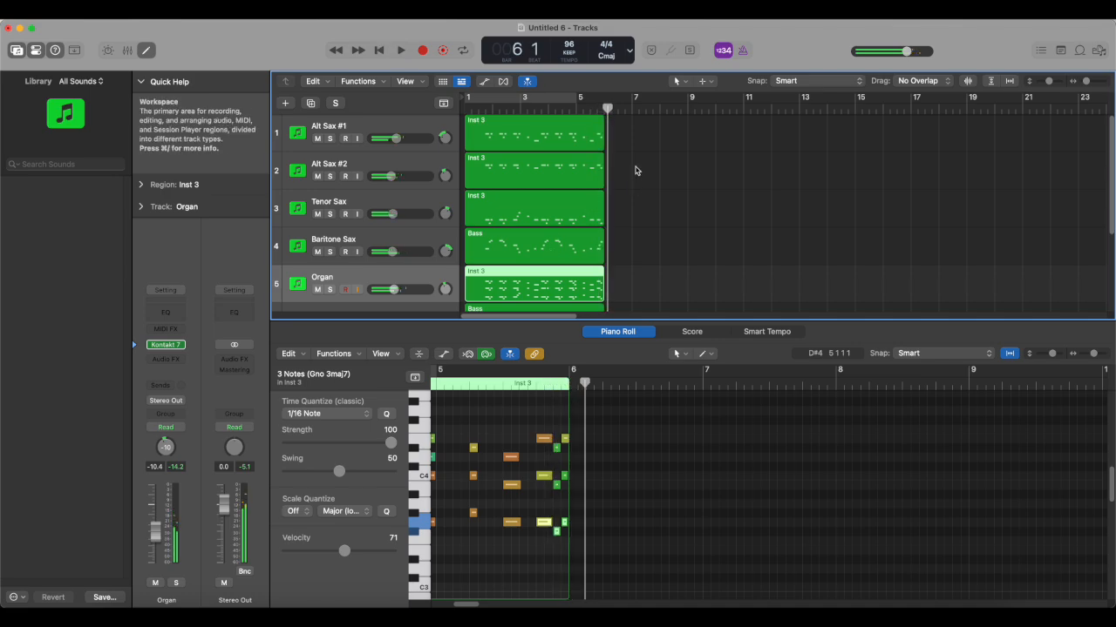
Transpose all notes in the Alt Sax #1, Alt Sax #2 and Tenor Sax regions by -12 with the Transposition MIDI transform
drag(636, 171, 549, 198)
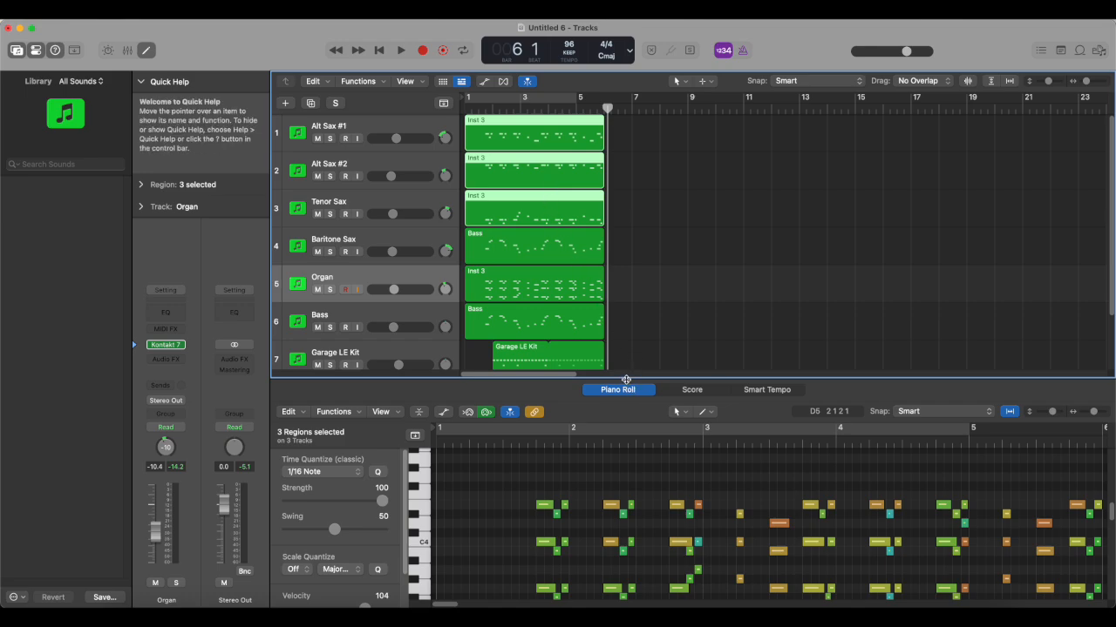
drag(610, 380, 610, 219)
drag(519, 331, 704, 395)
key(super+a)
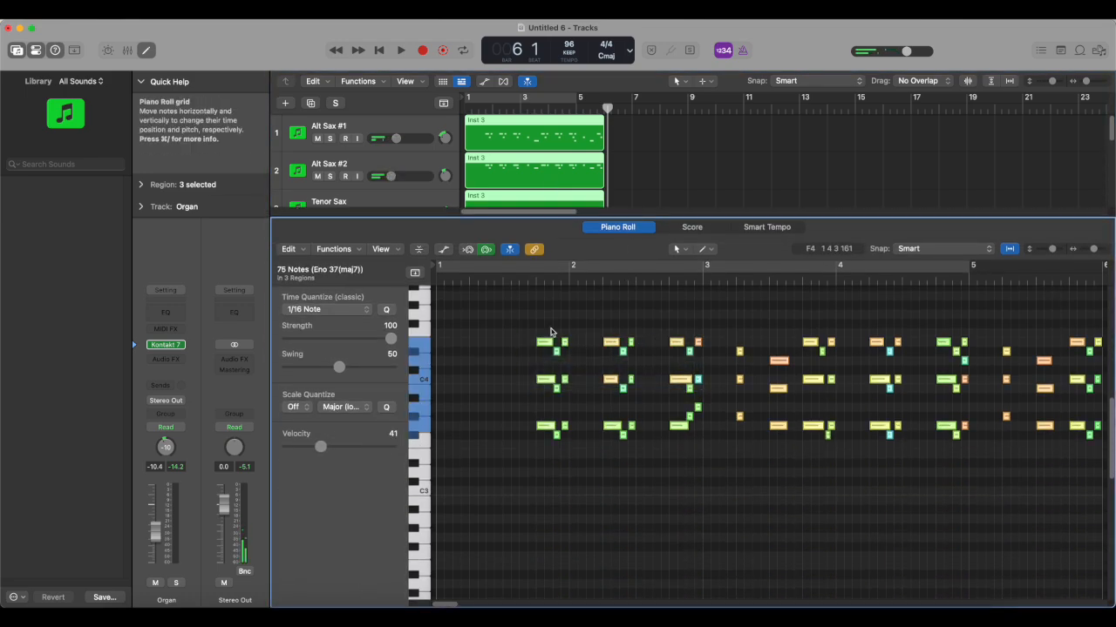
click(334, 249)
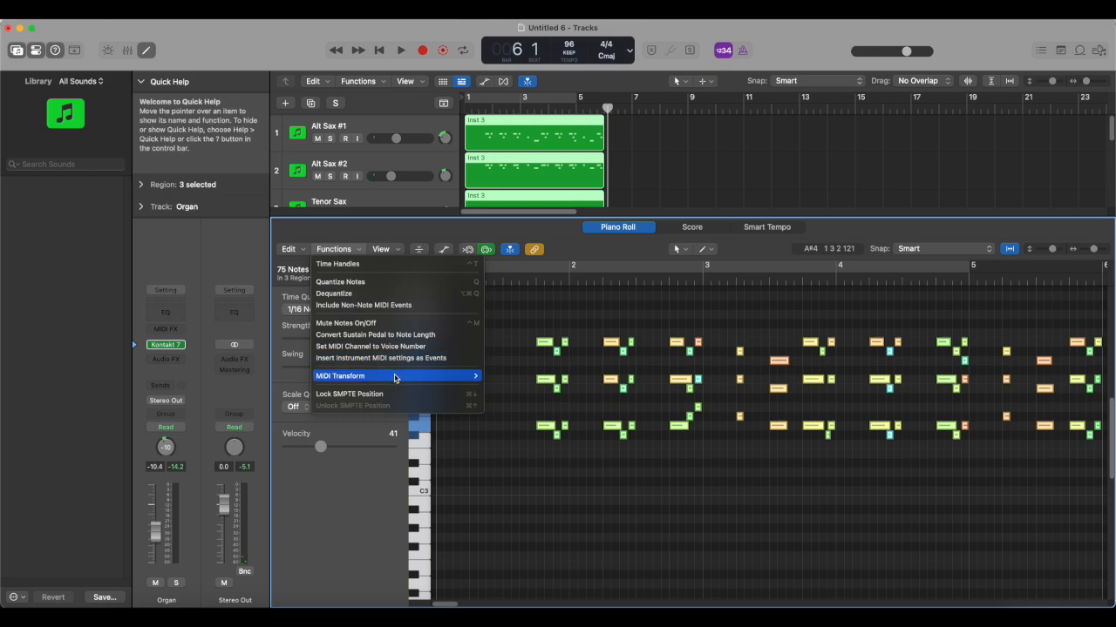
mouse_move(392, 375)
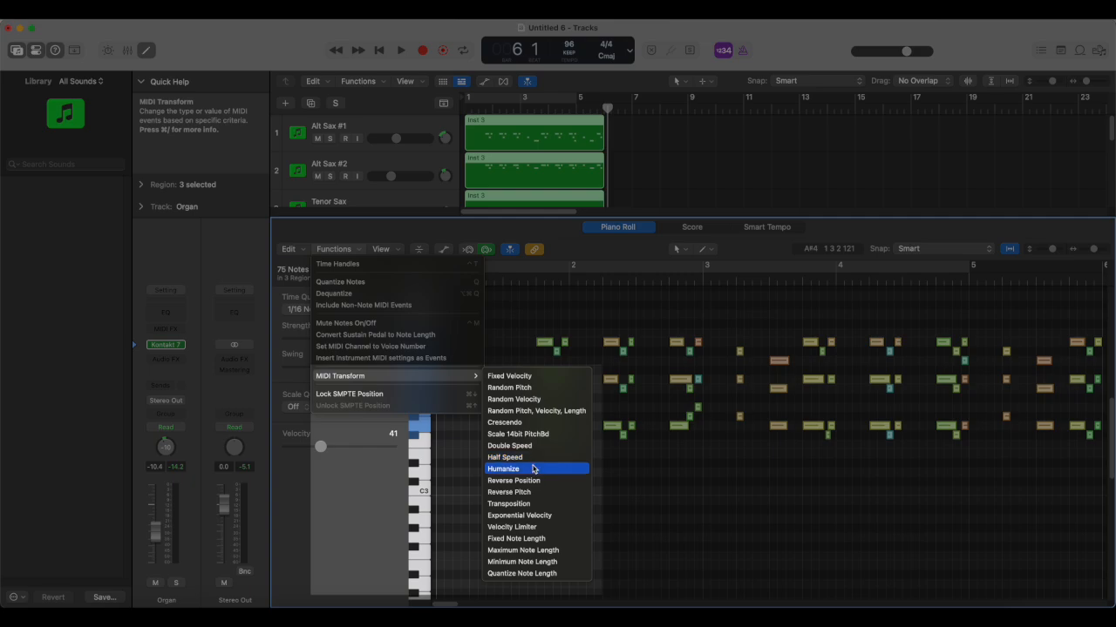
click(534, 504)
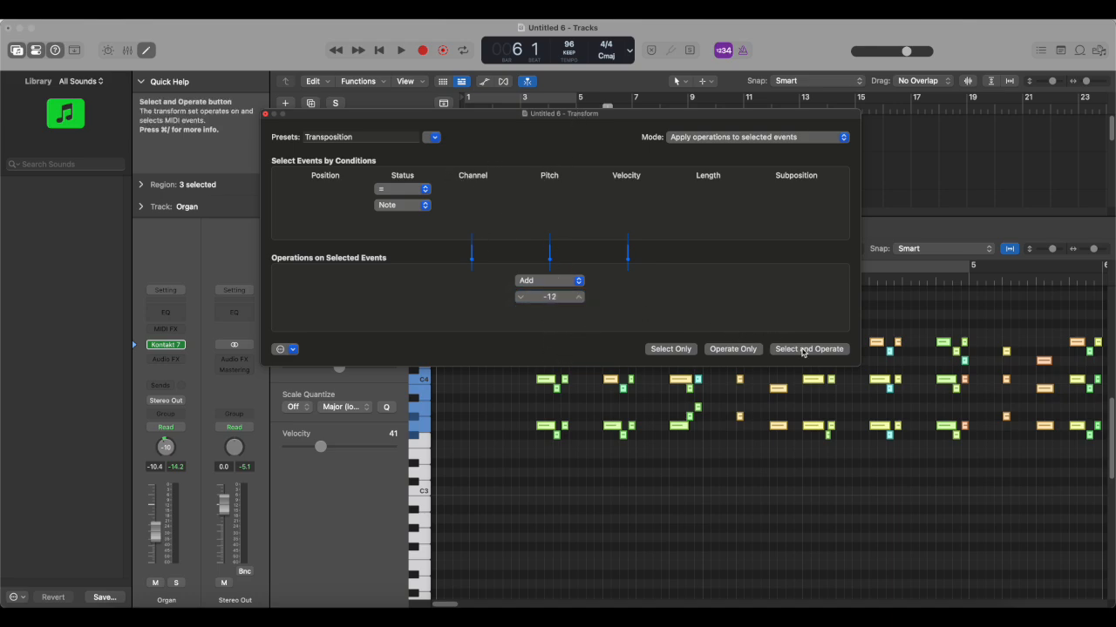
click(803, 349)
click(266, 115)
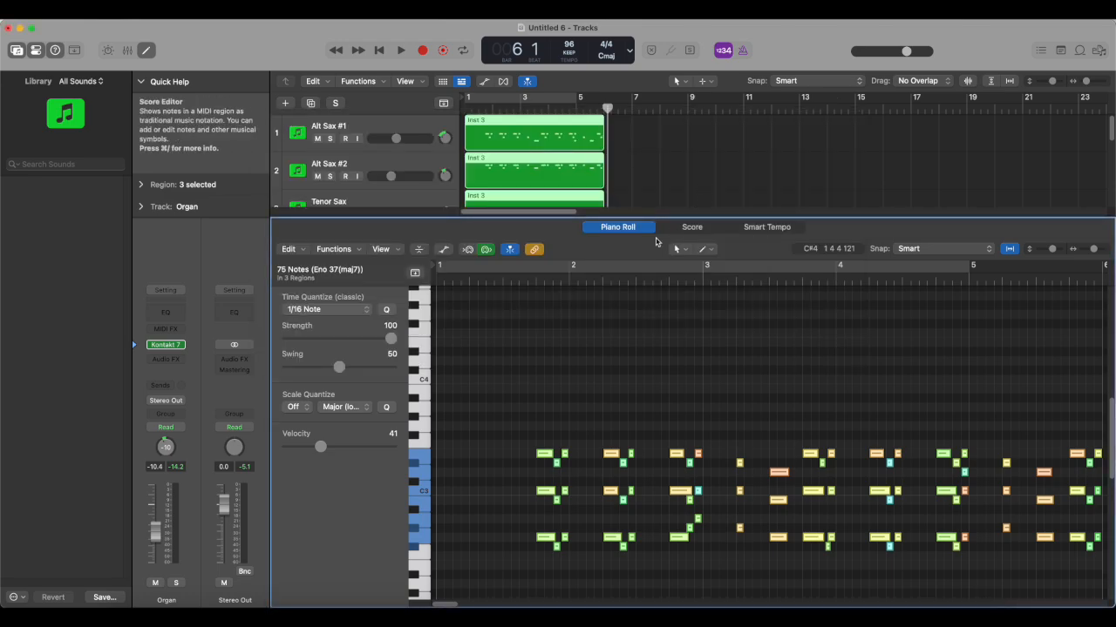
Play the mix with the transposed saxes up to bar 6 and deselect the notes
click(530, 280)
key(space)
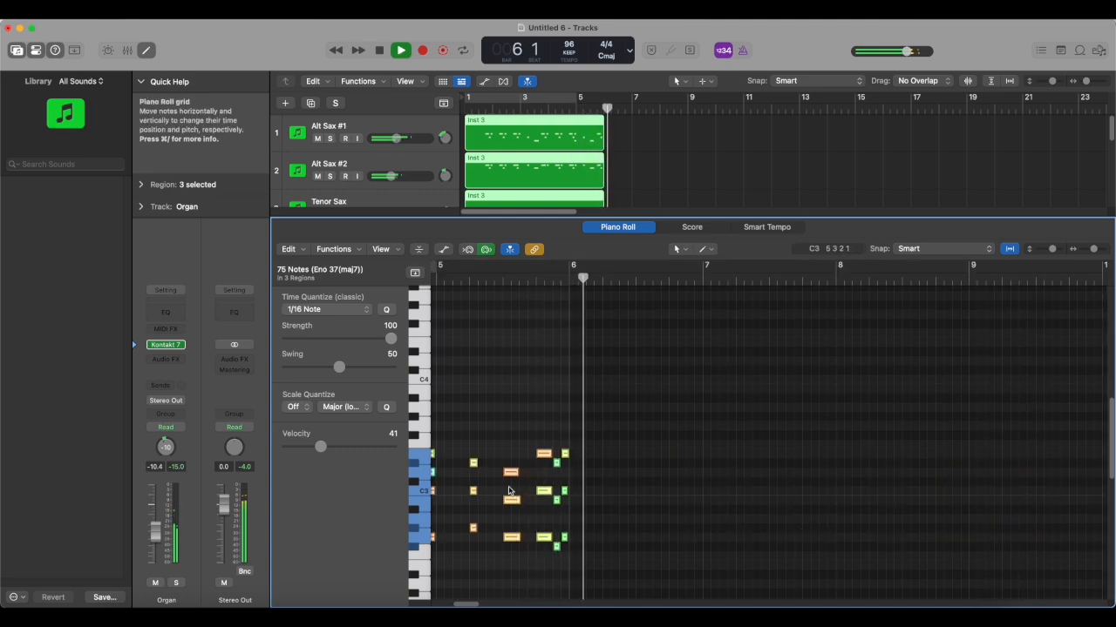
click(505, 451)
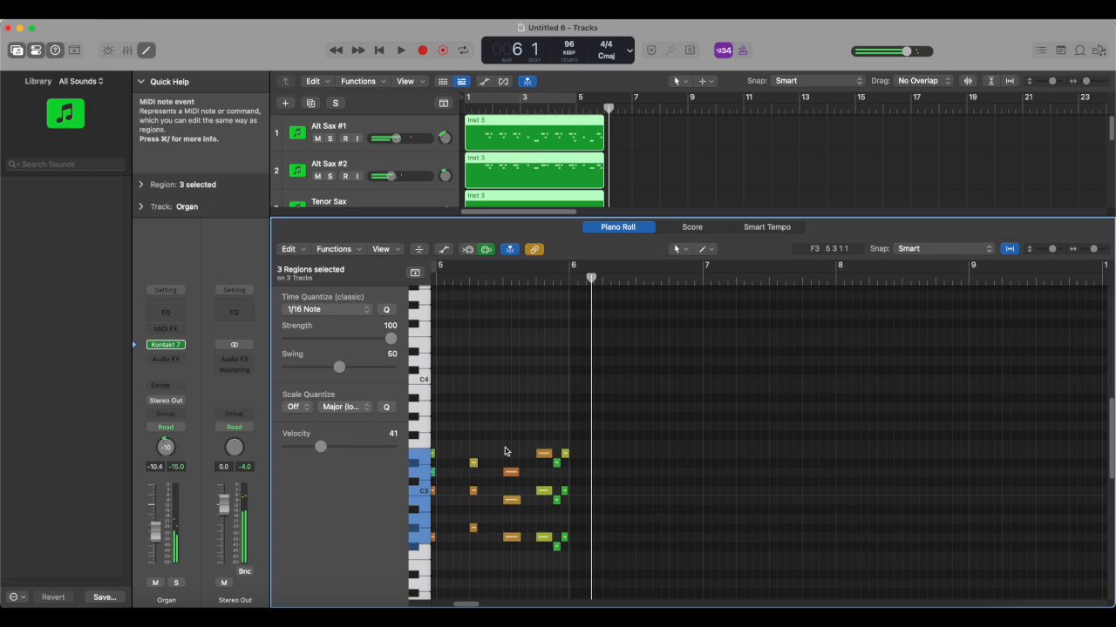
Save the project as You Can Do It Too in the Ep. #2 folder, and save it again in the Logic folder under Music
key(super+s)
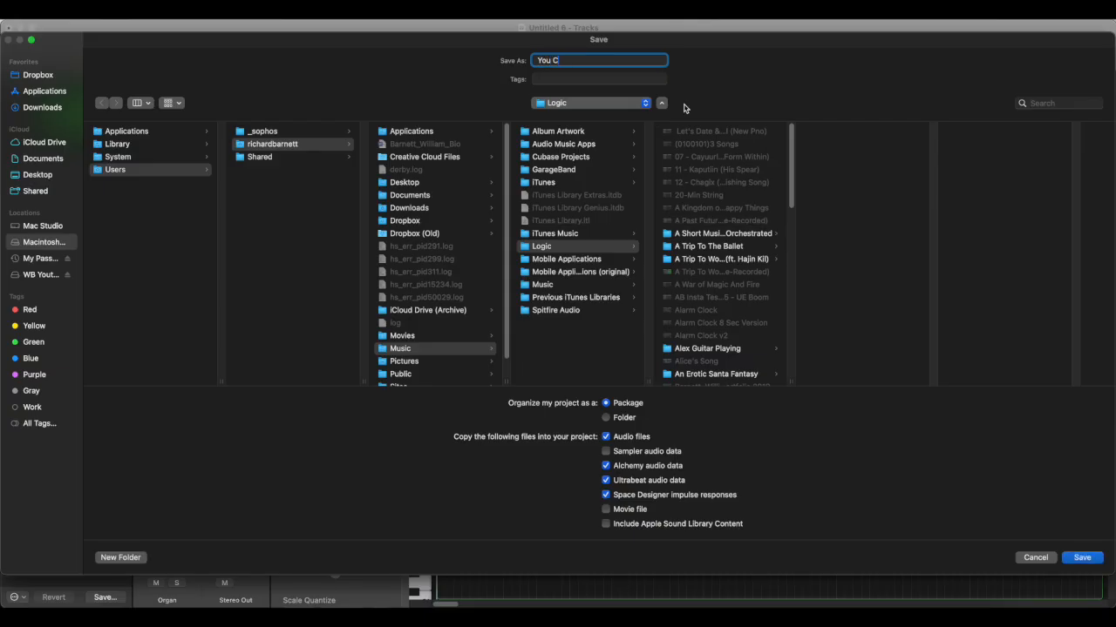
click(41, 275)
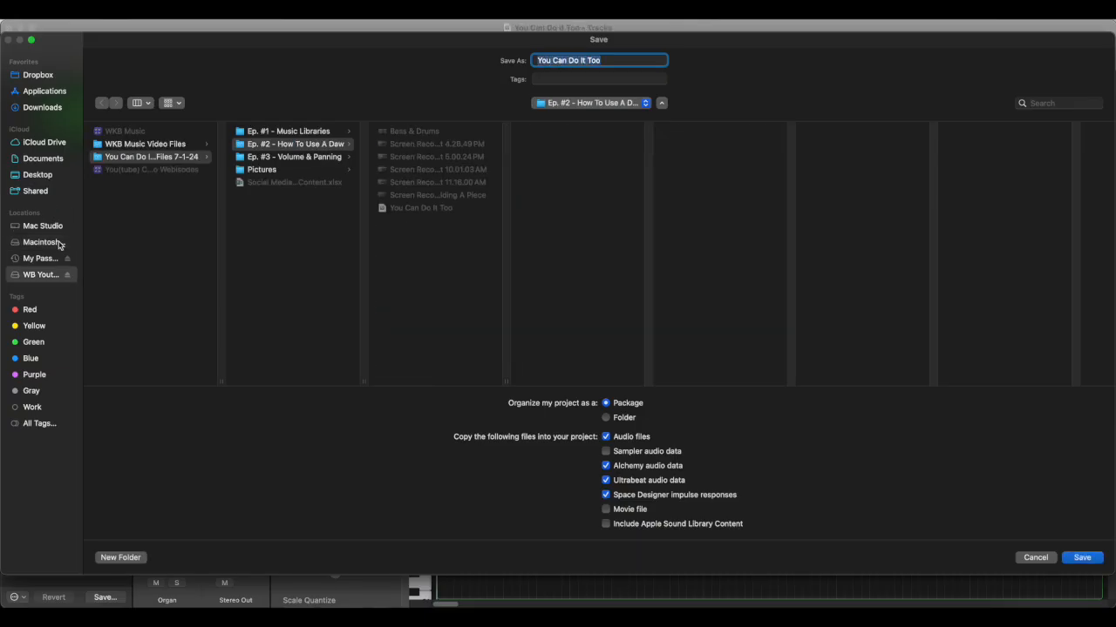
click(44, 241)
click(115, 169)
click(273, 144)
scroll(412, 340, down, 1)
click(411, 338)
click(542, 246)
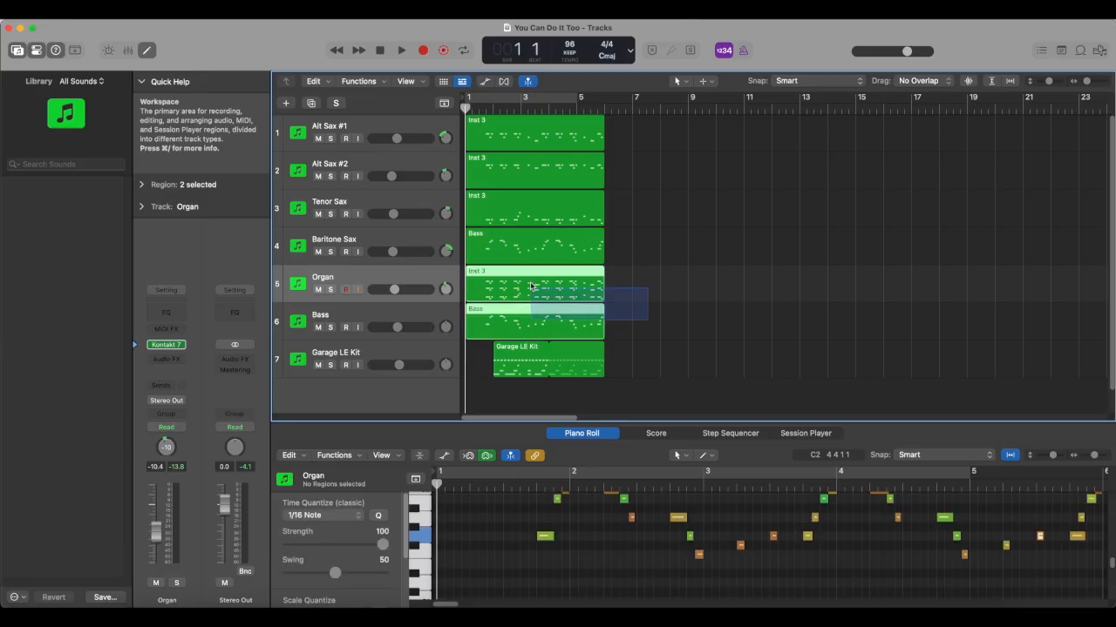
Move the sax and Organ regions to bar 21 and loop the Bass and Garage LE Kit regions to bar 22
drag(514, 288, 511, 138)
drag(602, 346, 775, 347)
drag(613, 291, 501, 136)
drag(532, 209, 1089, 209)
drag(602, 312, 1025, 314)
drag(770, 348, 1051, 348)
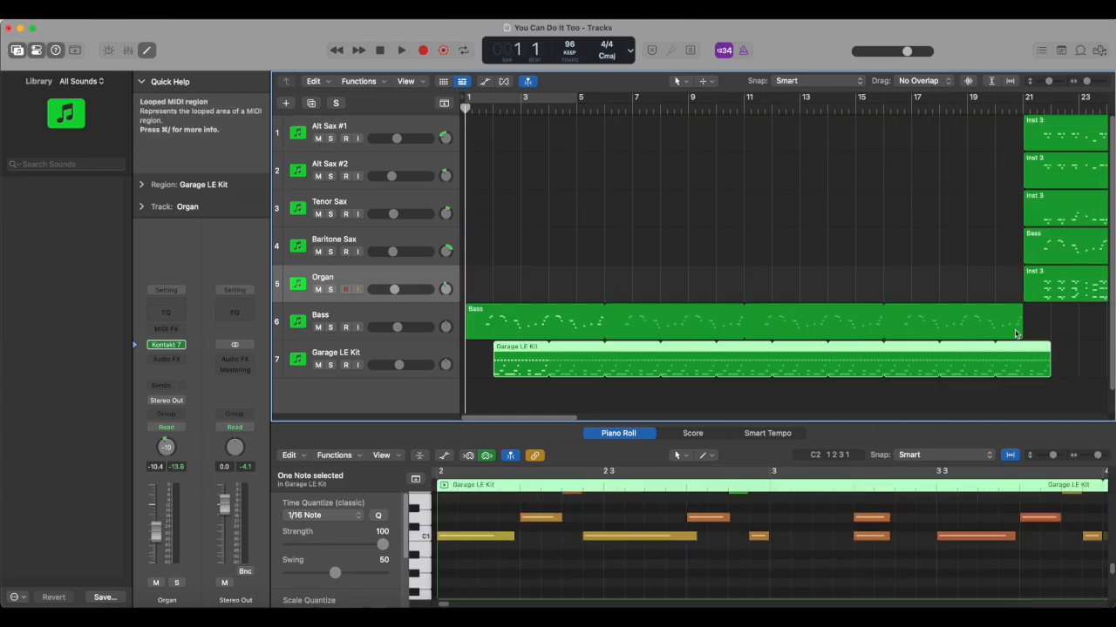
drag(1022, 312, 1052, 324)
Move the Organ region to about bar 10 and extend the Organ, Bass and Garage LE Kit loops to about bar 30
drag(1053, 283, 775, 279)
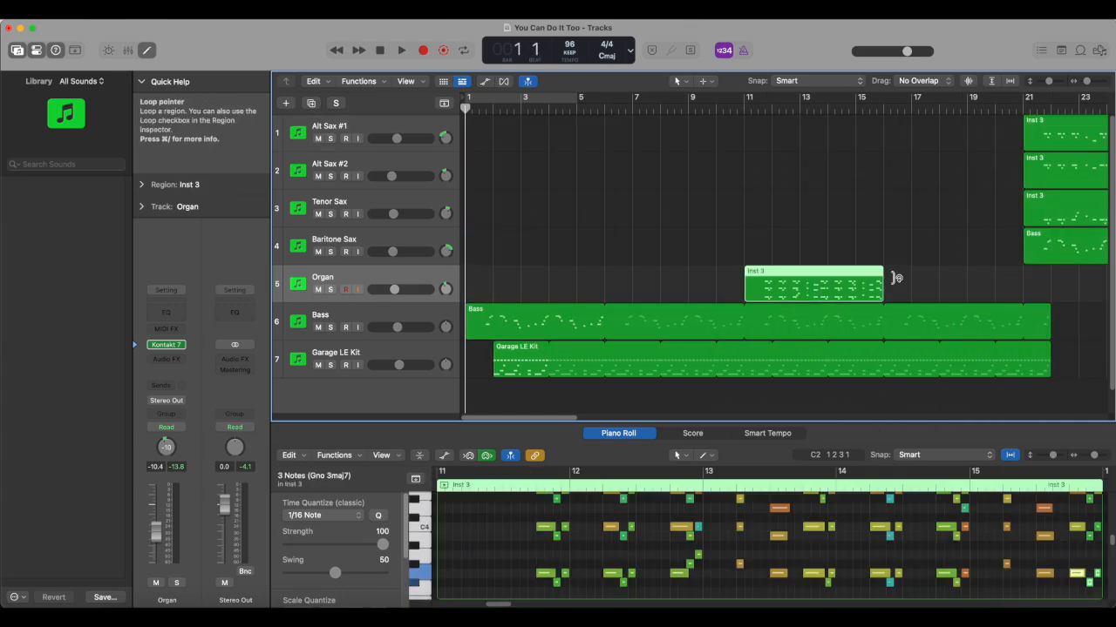
drag(881, 275, 1022, 277)
scroll(1016, 280, right, 5)
drag(660, 275, 941, 277)
drag(688, 313, 940, 317)
drag(688, 350, 941, 352)
Move the Alt Sax #1 and Alt Sax #2 regions to bar 15 and loop both to 29 4 1 1
drag(823, 179, 654, 151)
scroll(767, 157, left, 4)
drag(741, 137, 1043, 164)
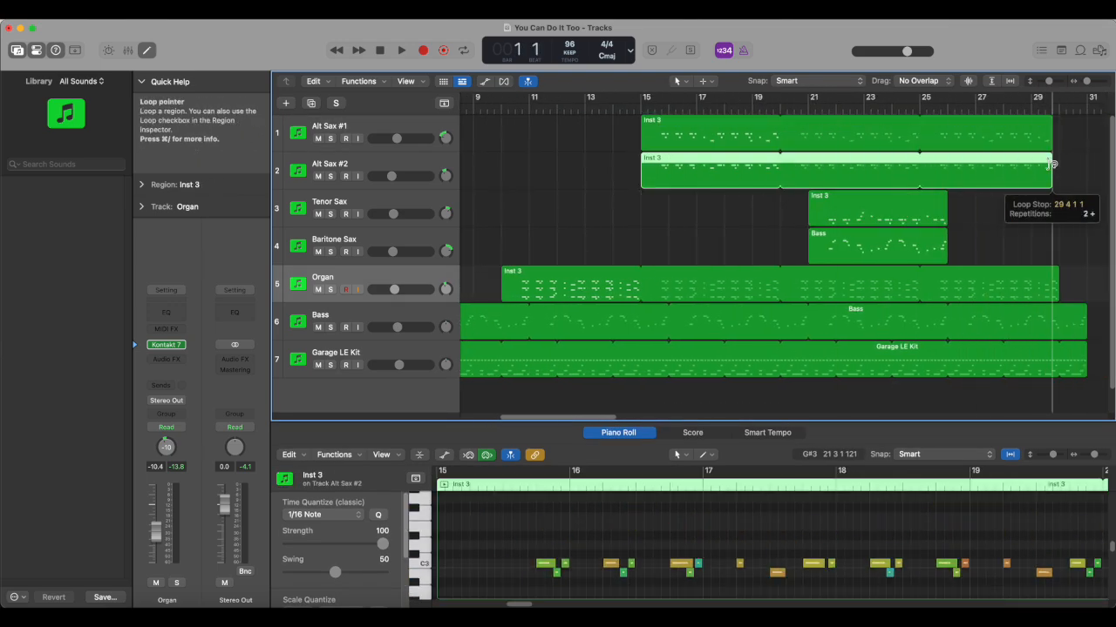
Move the Tenor Sax region to bar 20 and loop it to about bar 30, and place the Baritone Sax region at bar 25
click(837, 248)
shift+click(839, 201)
drag(840, 202, 812, 202)
drag(925, 200, 1051, 202)
scroll(871, 227, right, 6)
drag(592, 248, 732, 248)
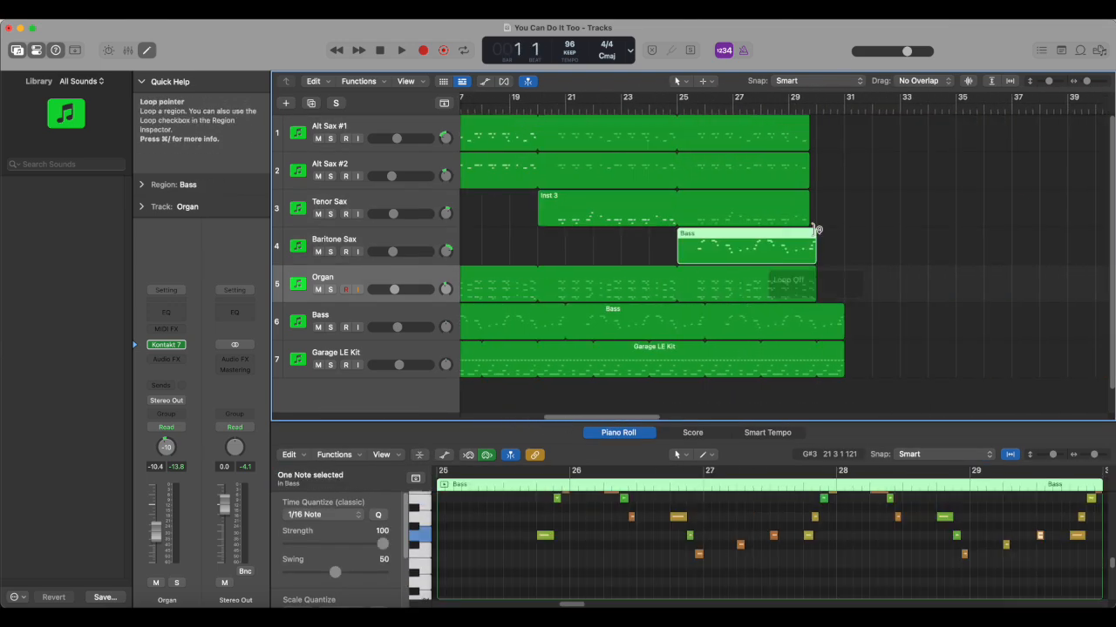
Extend the Bass loop, play the arrangement from bar 1, and undo the Bass looping
drag(834, 306, 1085, 309)
drag(680, 418, 533, 426)
key(space)
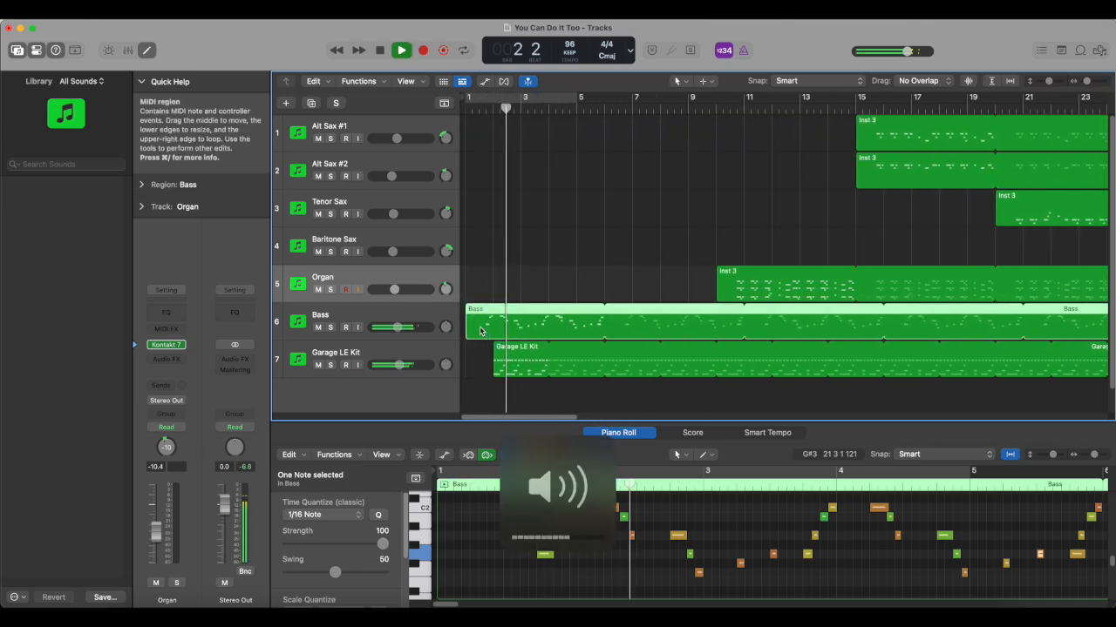
key(super+z)
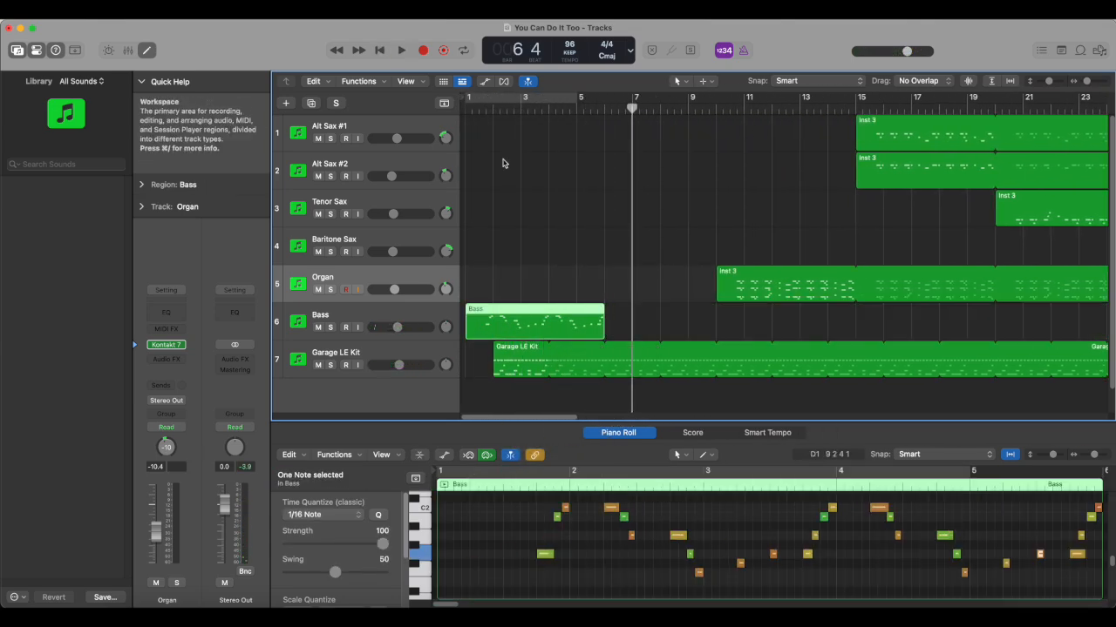
key(space)
Split the Bass region at bar 2, keeping a short lead-in, and loop the rest to about bar 13 beat 4
click(500, 165)
click(549, 323)
drag(602, 310, 822, 332)
Move the Organ region to start at bar 5 and play the opening to check its entry
drag(741, 283, 629, 284)
key(space)
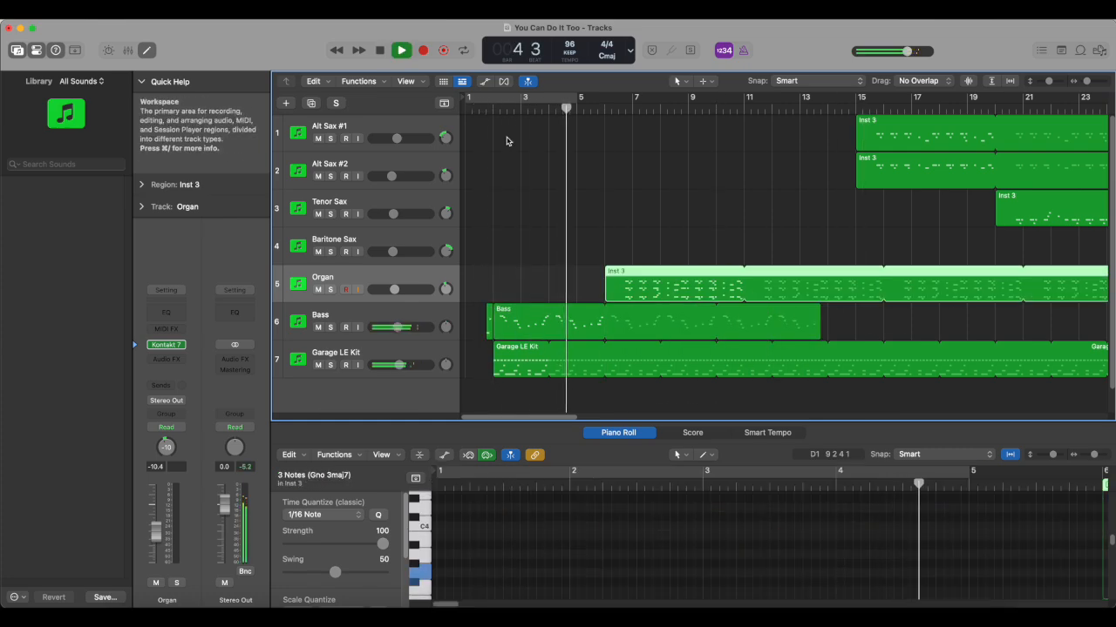
drag(642, 283, 614, 283)
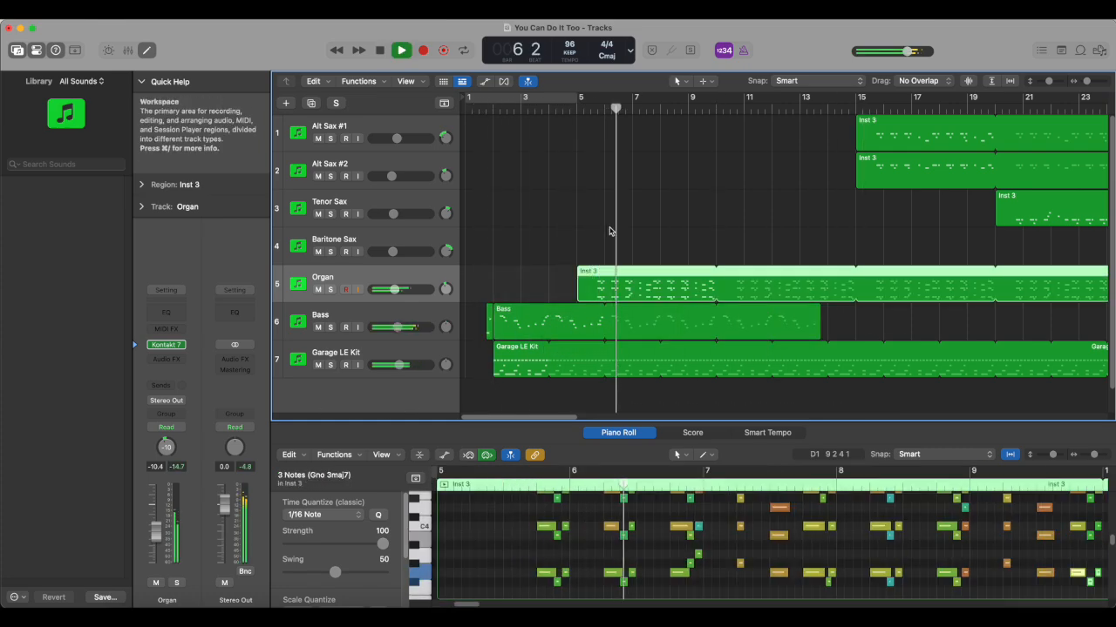
Move the Alt Sax #1 and Alt Sax #2 regions earlier to start at bar 9
drag(820, 200, 907, 135)
drag(904, 142, 736, 142)
scroll(738, 384, right, 3)
key(space)
Start the Organ region at about bar 5 beat 4 and loop it to about bar 13 beat 4
drag(1032, 277, 614, 297)
key(space)
key(space)
drag(613, 297, 608, 297)
drag(476, 297, 496, 297)
drag(608, 277, 720, 277)
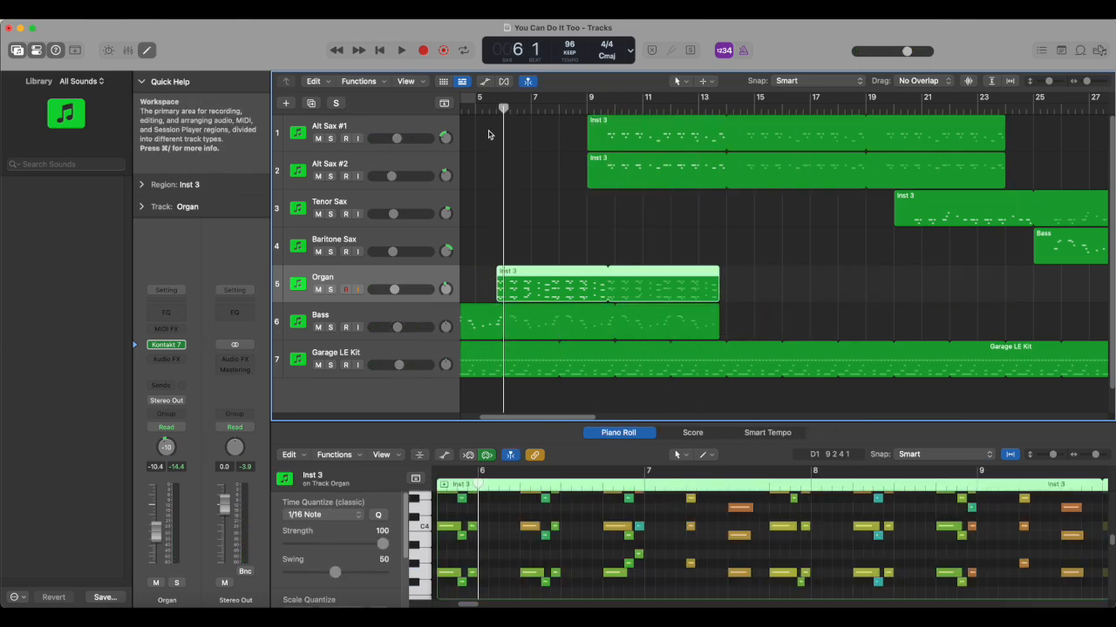
Play up to the sax entry and split the Alt Sax #1 and Alt Sax #2 regions at bar 9 beat 4
key(space)
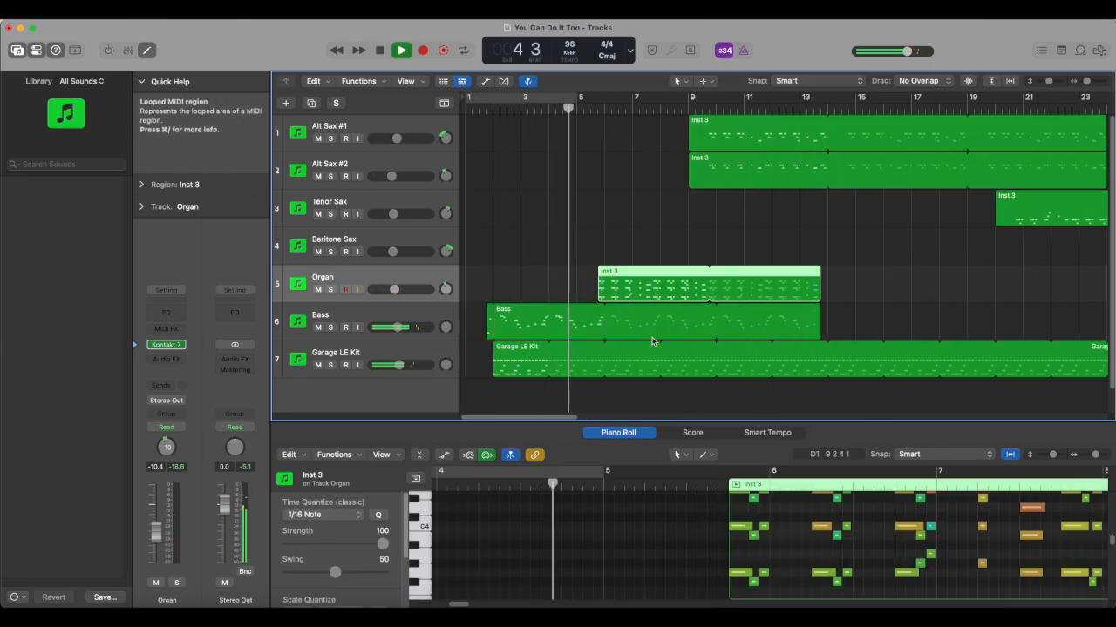
drag(688, 137, 707, 137)
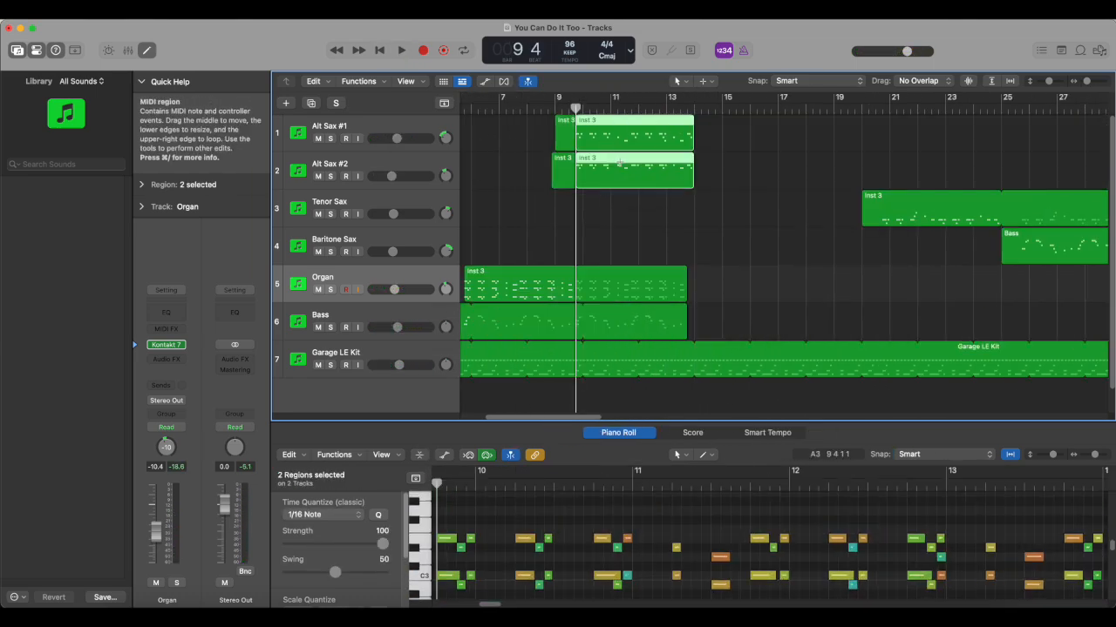
key(space)
Move the Tenor Sax region earlier in the arrangement and play back the passage around its entry
click(1025, 210)
drag(1025, 210, 886, 222)
key(space)
key(space)
Shorten the Alt Sax #1 and Alt Sax #2 regions to end at about bar 13 beat 4 and loop both to about bar 21 beat 4
drag(885, 165, 767, 167)
drag(884, 131, 754, 141)
drag(791, 171, 981, 164)
click(767, 176)
drag(761, 139, 983, 139)
Loop the Tenor Sax from bar 13 beat 4 to about bar 21 beat 4, and move the Baritone Sax region to bar 14
click(902, 209)
drag(889, 209, 983, 202)
click(876, 213)
key(Delete)
drag(1092, 247, 786, 247)
Loop the Organ and Bass regions to about bar 21 beat 4
drag(805, 299, 715, 323)
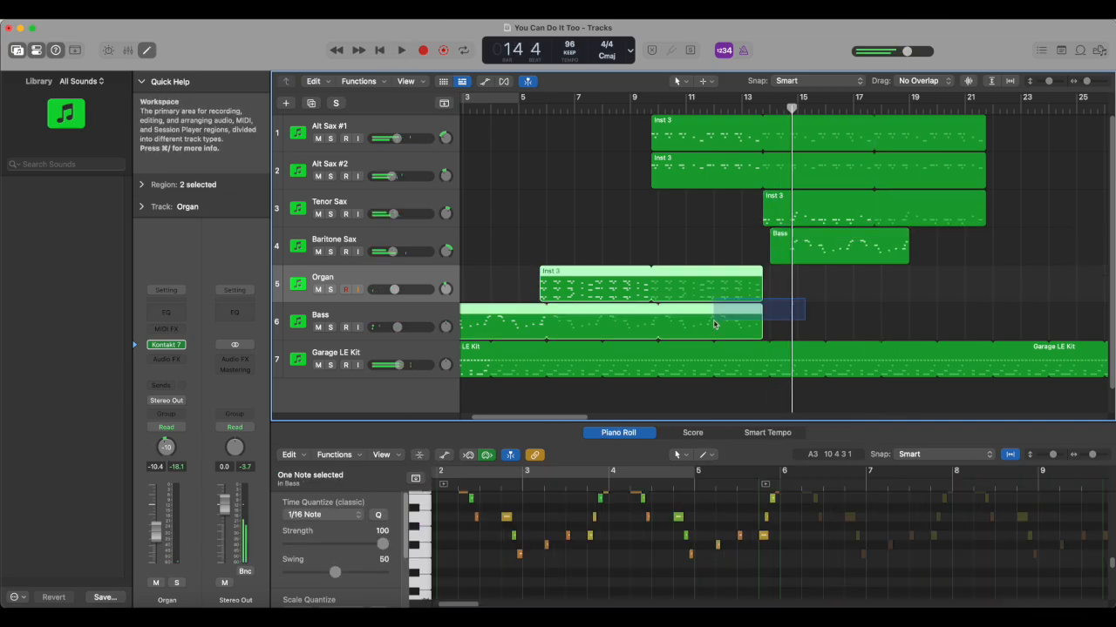
drag(760, 277, 983, 278)
key(Delete)
Trim the Baritone Sax part to start at about bar 13 beat 4, with a second region from bar 17 beat 4
drag(871, 251, 922, 248)
click(874, 108)
click(766, 249)
key(Delete)
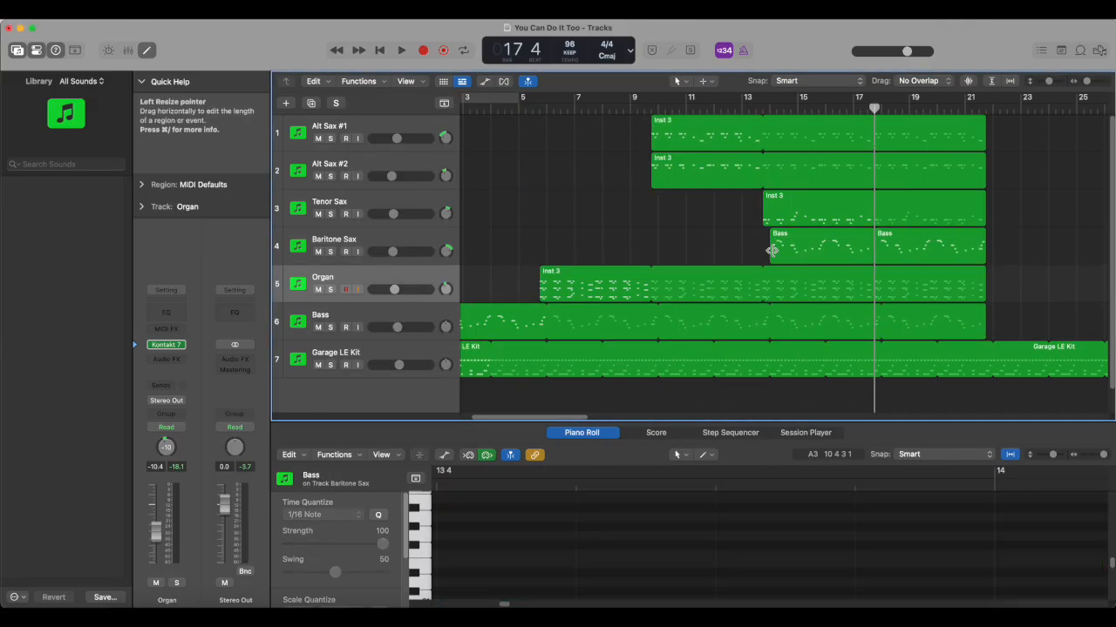
drag(819, 248, 812, 247)
Play from about bar 10, start the Tenor Sax region at about bar 11 beat 4, and loop it to 21 4 1 1
click(658, 108)
key(space)
drag(836, 209, 781, 209)
key(space)
drag(927, 202, 986, 224)
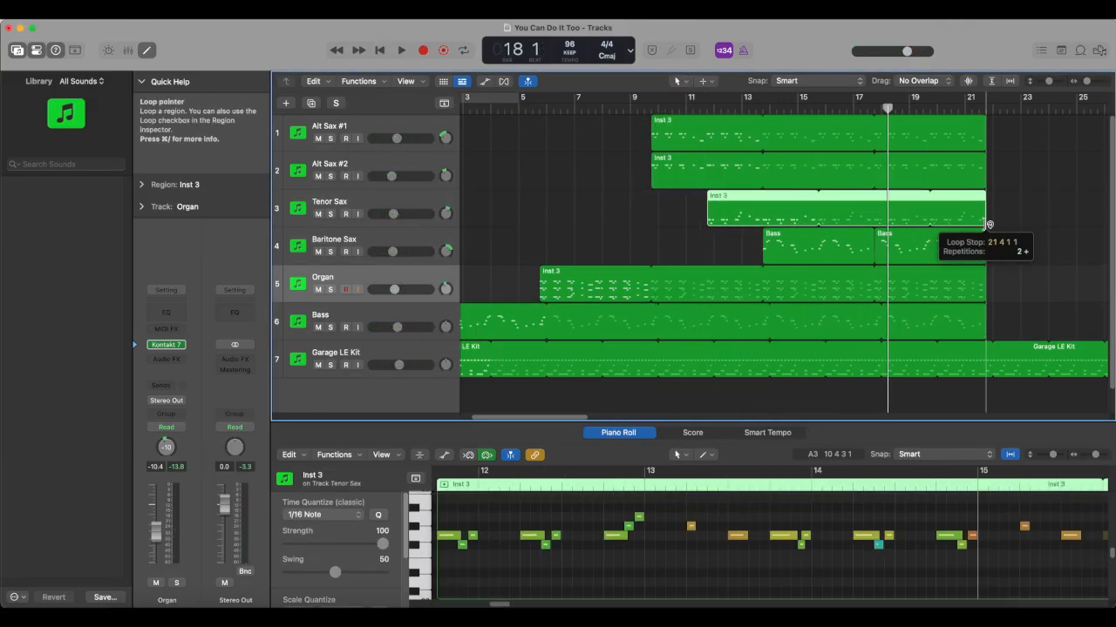
Replace the second Baritone Sax region with a copy of the first at bar 17 beat 4 and play the section
click(877, 249)
key(Delete)
drag(907, 256, 897, 255)
click(784, 109)
key(space)
drag(785, 250, 896, 249)
key(space)
Extend the sax and Organ parts to just past bar 22 and the Bass loop to about bar 37
scroll(901, 349, right, 10)
click(901, 371)
scroll(784, 349, left, 5)
drag(641, 312, 654, 312)
drag(639, 260, 637, 269)
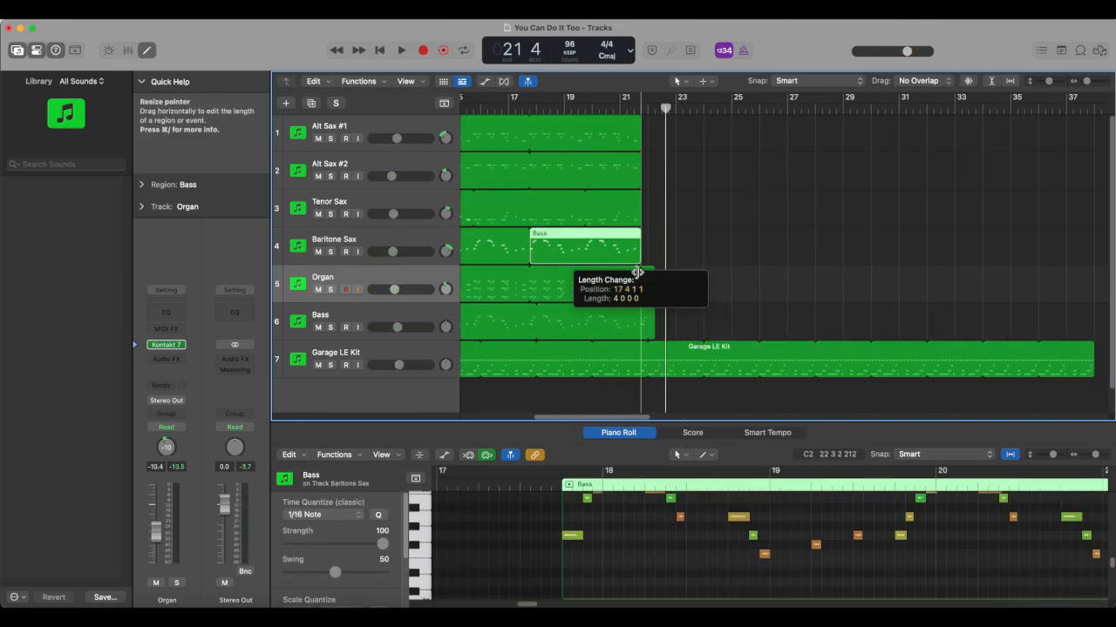
drag(641, 201, 655, 201)
drag(654, 333, 1078, 331)
scroll(785, 262, left, 5)
Copy the first Baritone Sax region to about bar 25 beat 4 and loop it to about bar 33 beat 4
click(622, 258)
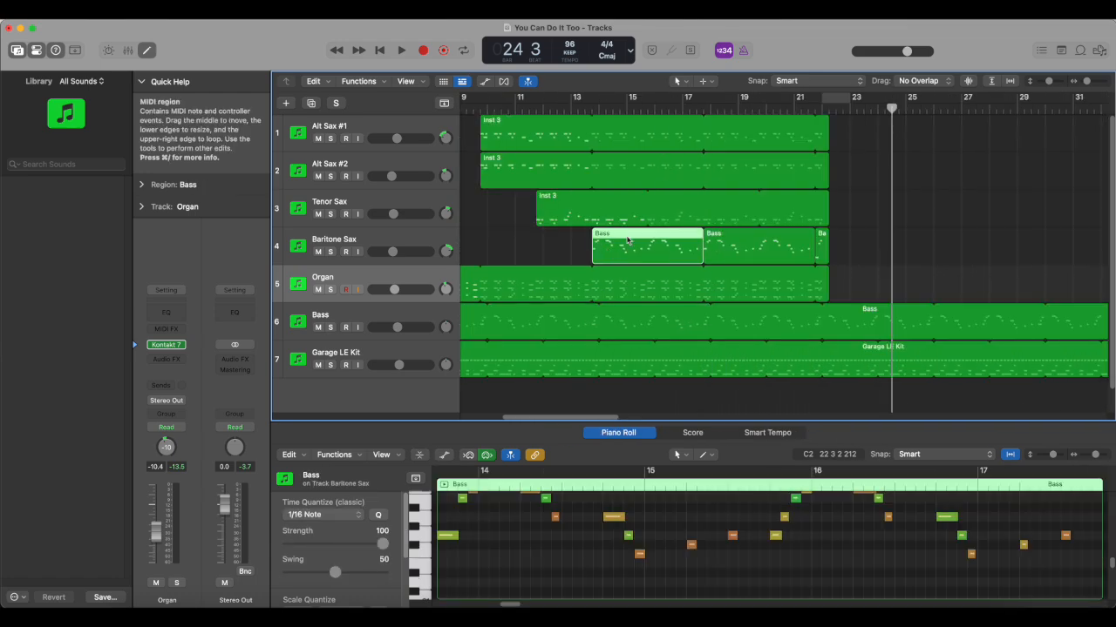
drag(628, 241, 1045, 261)
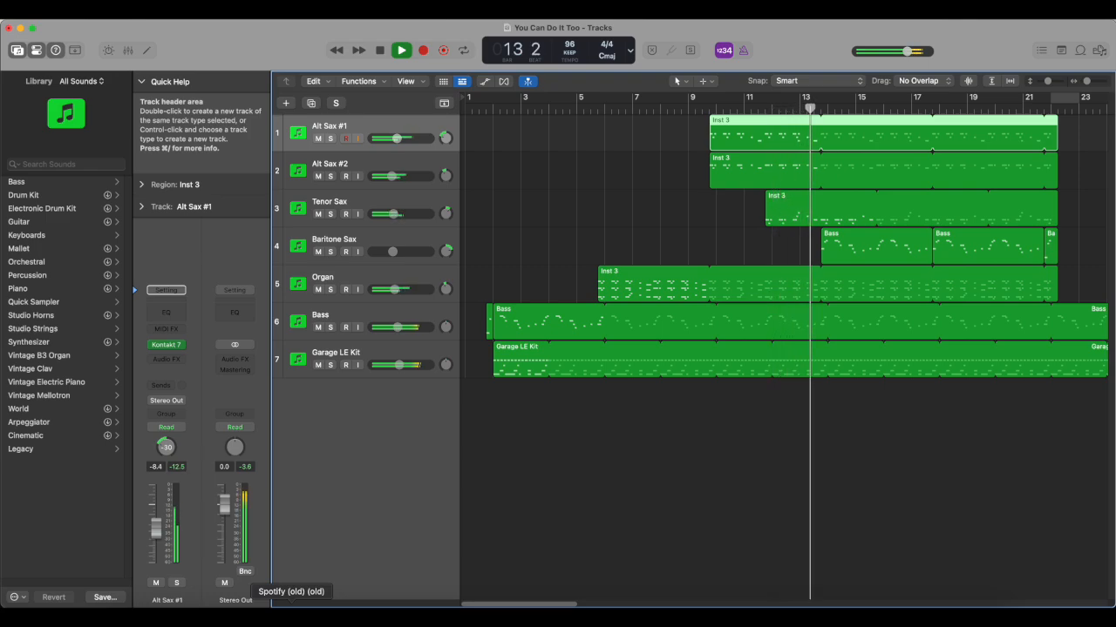
key(super+z)
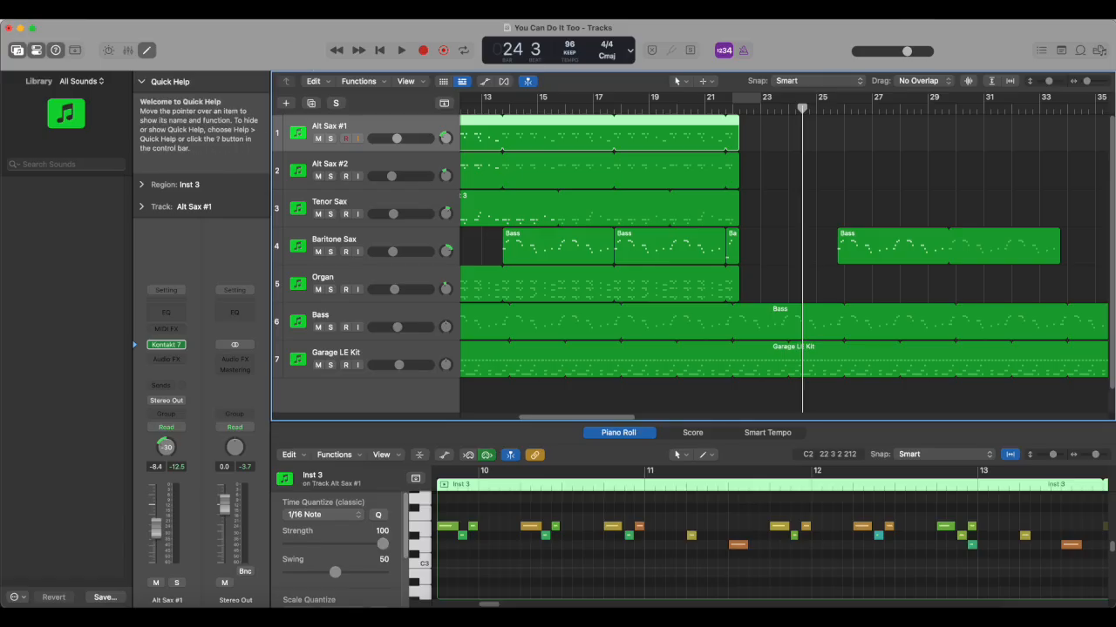
Add an audio track named Me above Alt Sax #1 and set its input to Input 1-2
click(148, 37)
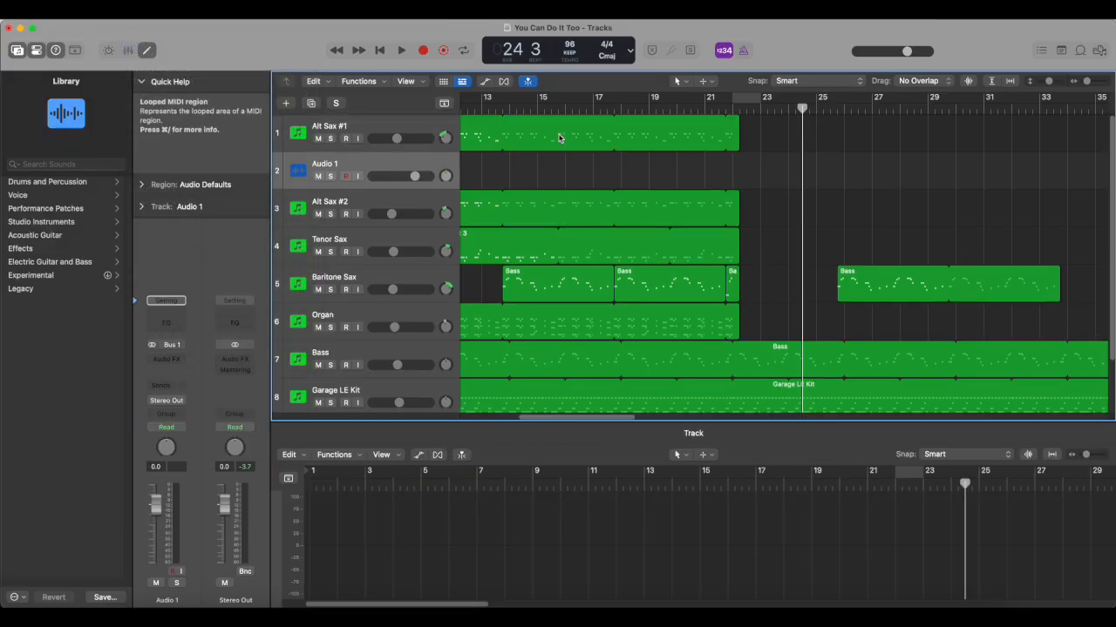
drag(337, 170, 337, 132)
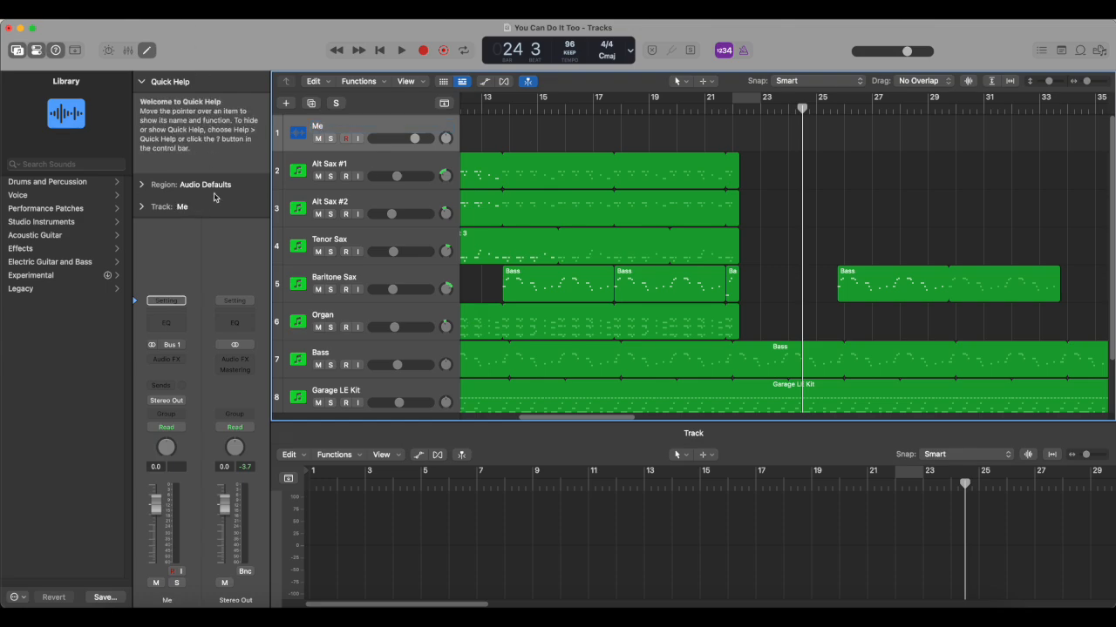
click(171, 344)
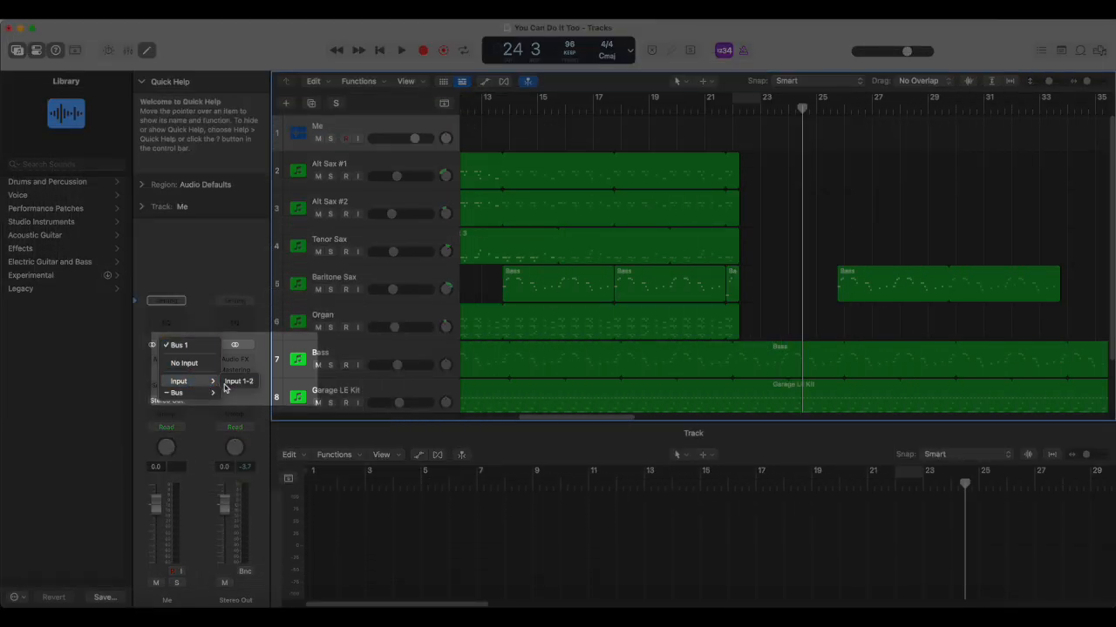
click(241, 383)
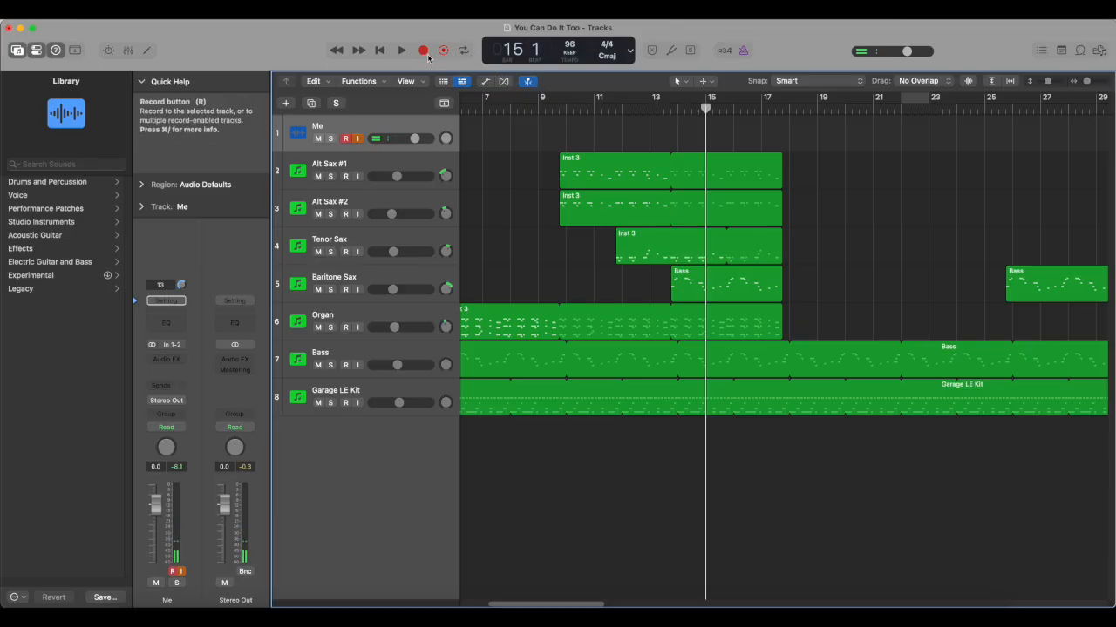
Record a voice take on the Me track from bar 15 to bar 22
click(423, 51)
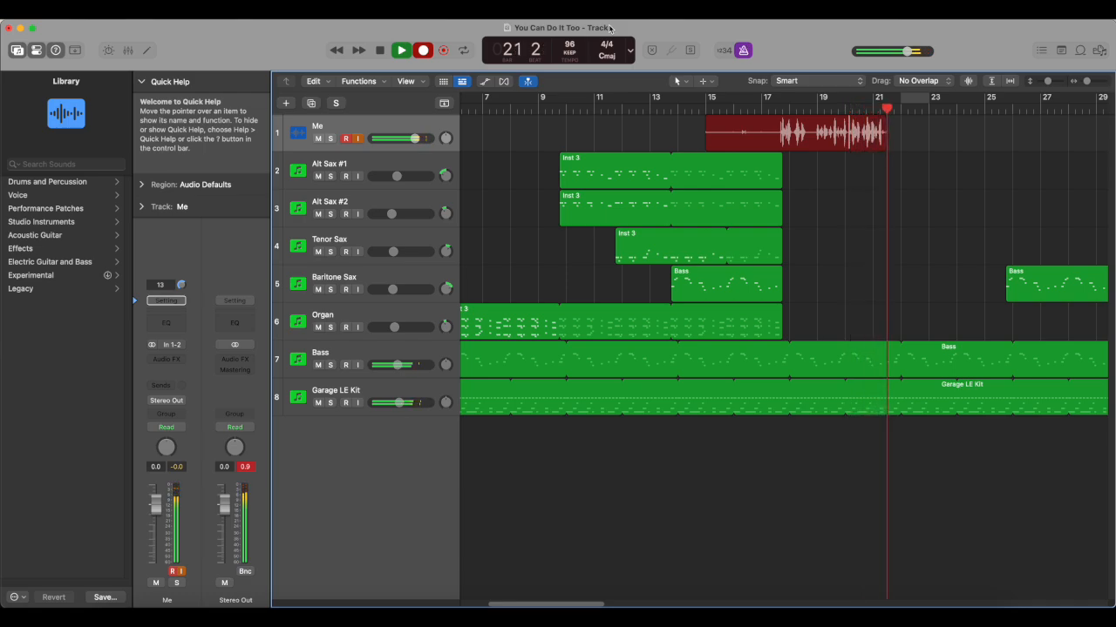
click(380, 50)
Add an audio track below Me and set its input to Input 1-2
click(157, 21)
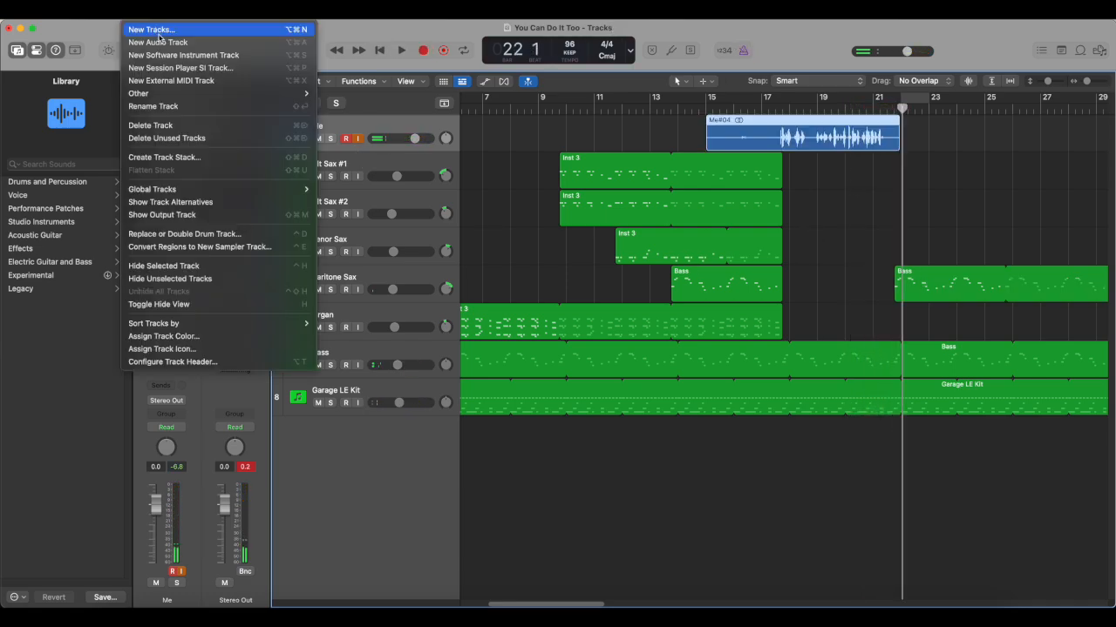
click(158, 41)
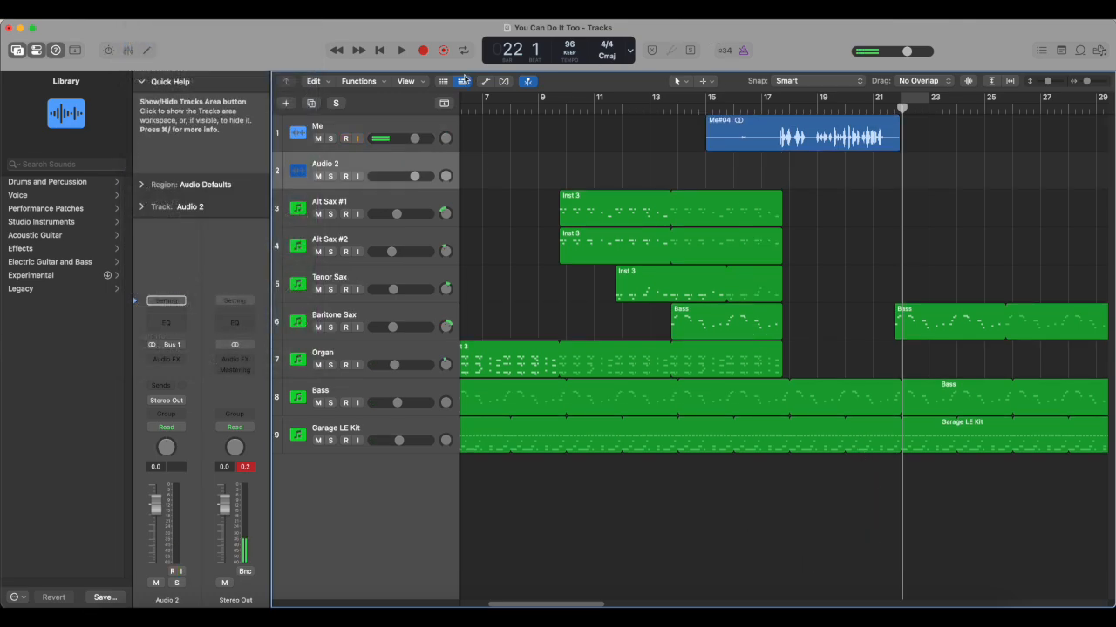
click(171, 345)
mouse_move(196, 389)
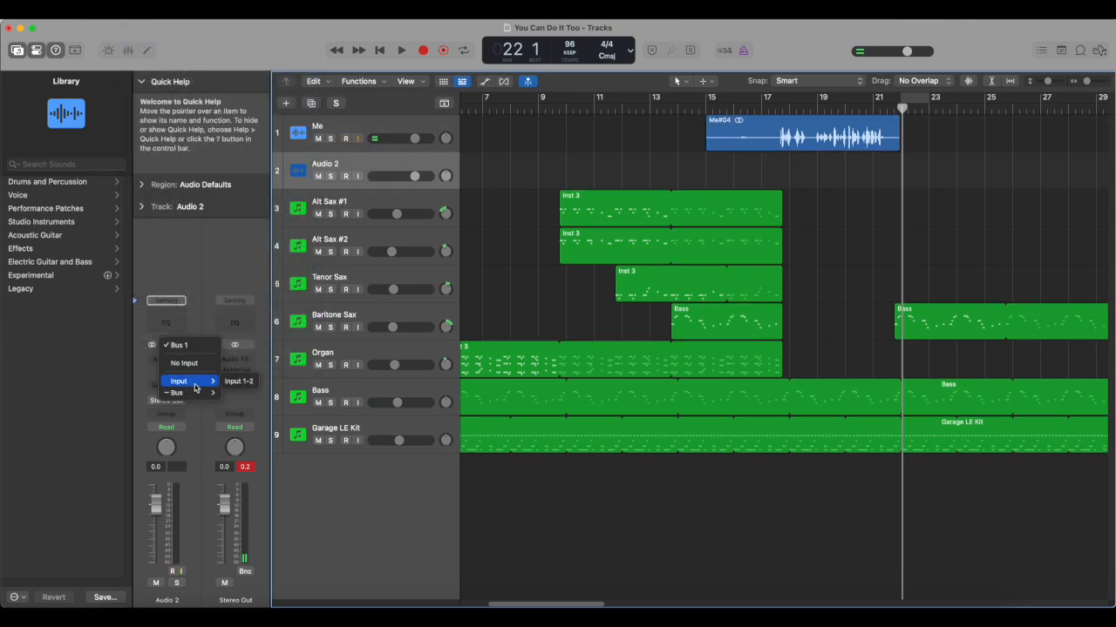
click(239, 381)
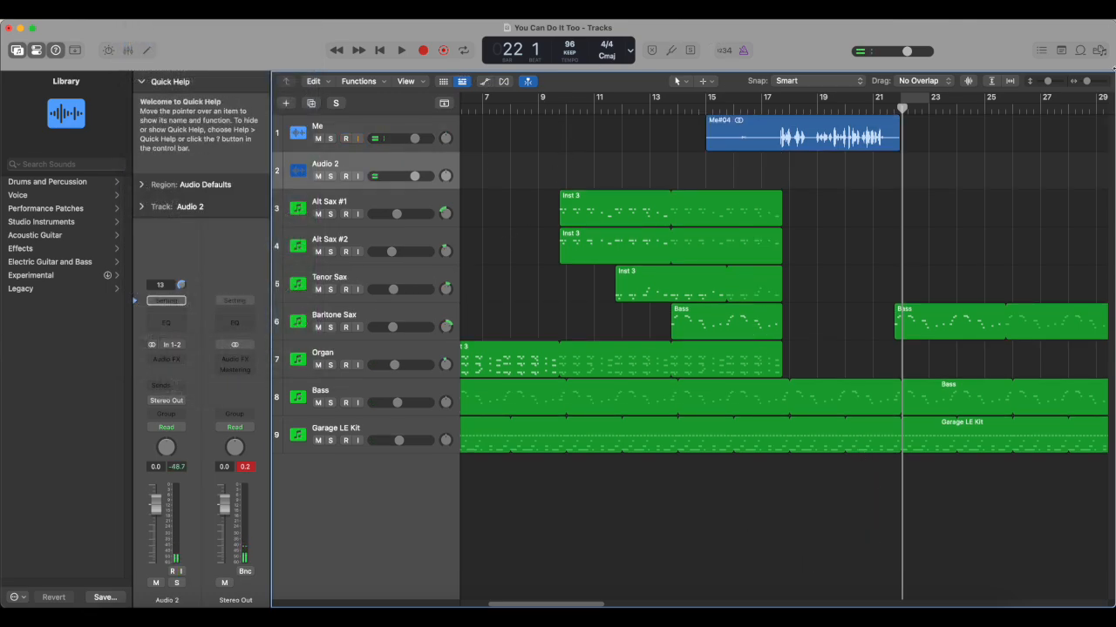
click(839, 103)
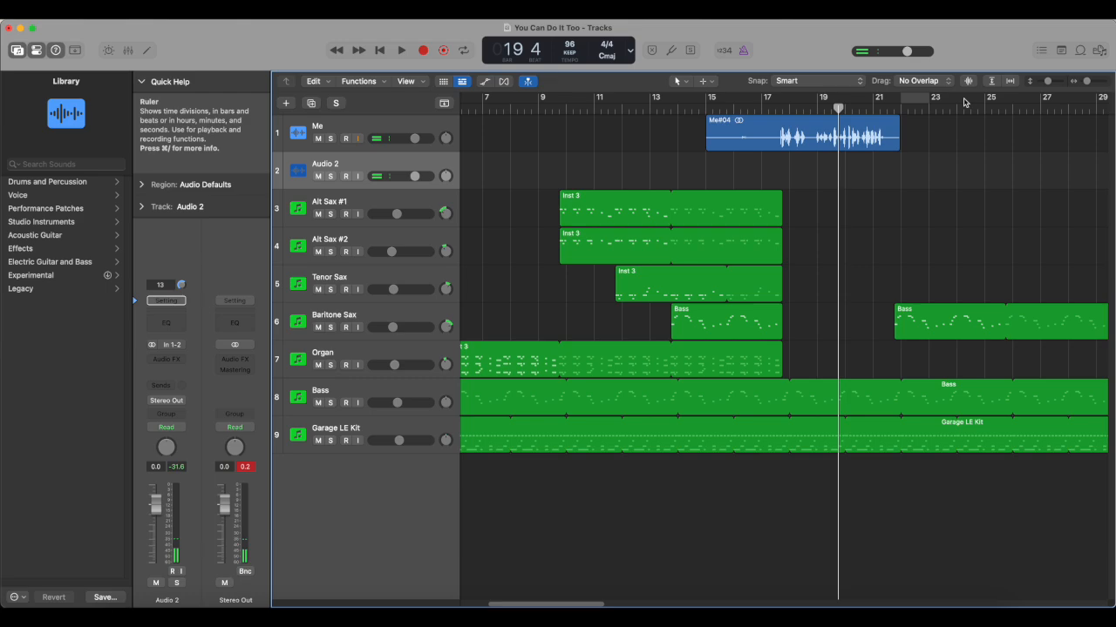
click(860, 110)
click(423, 50)
key(space)
key(super+z)
click(830, 110)
click(422, 51)
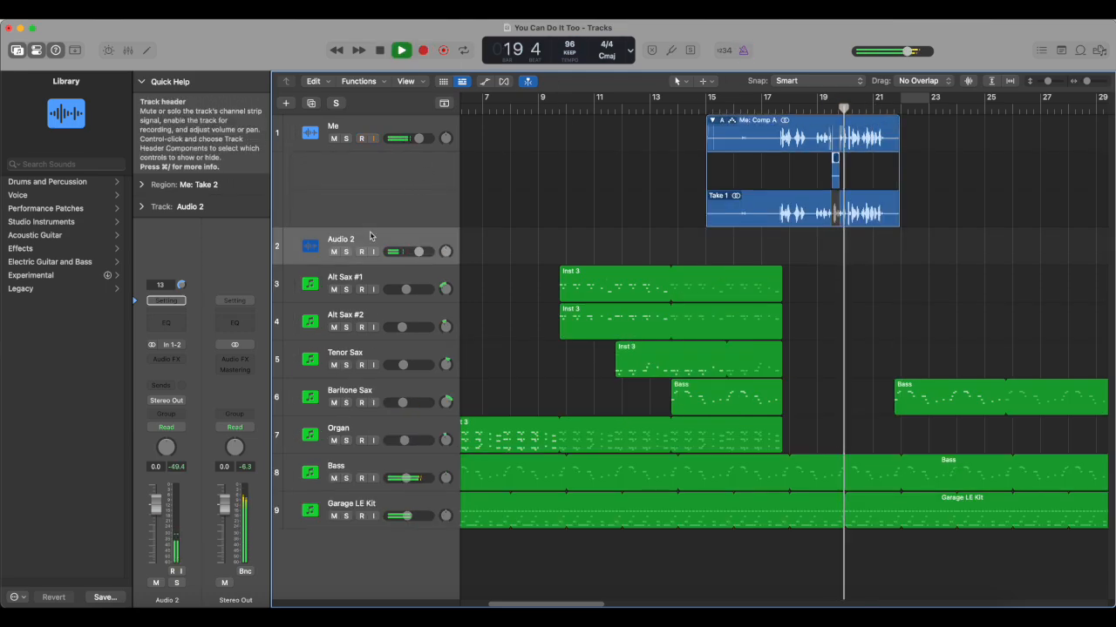
key(space)
double_click(369, 237)
click(776, 197)
key(y)
double_click(659, 198)
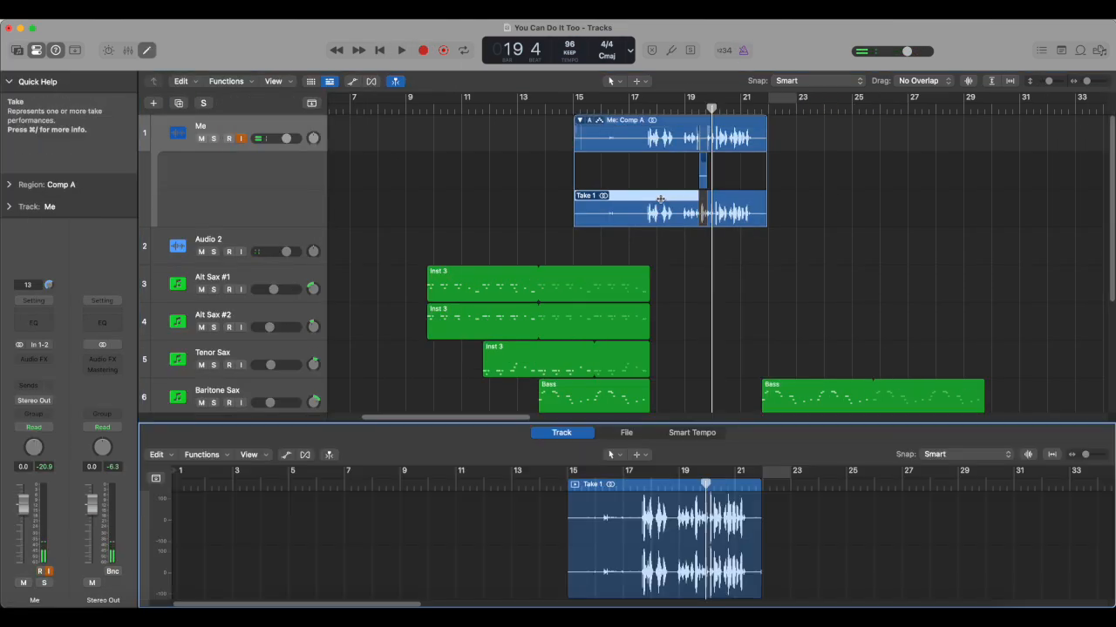
key(e)
key(super+z)
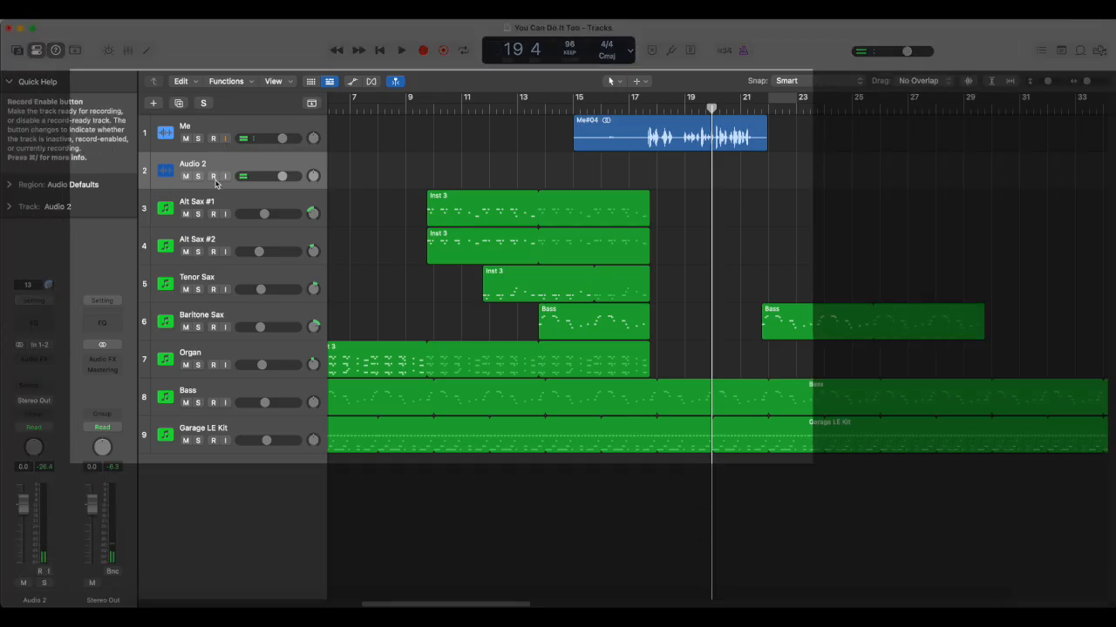
Arm the Audio 2 track and record a voice take from bar 19 beat 4 to about bar 24
click(212, 176)
key(r)
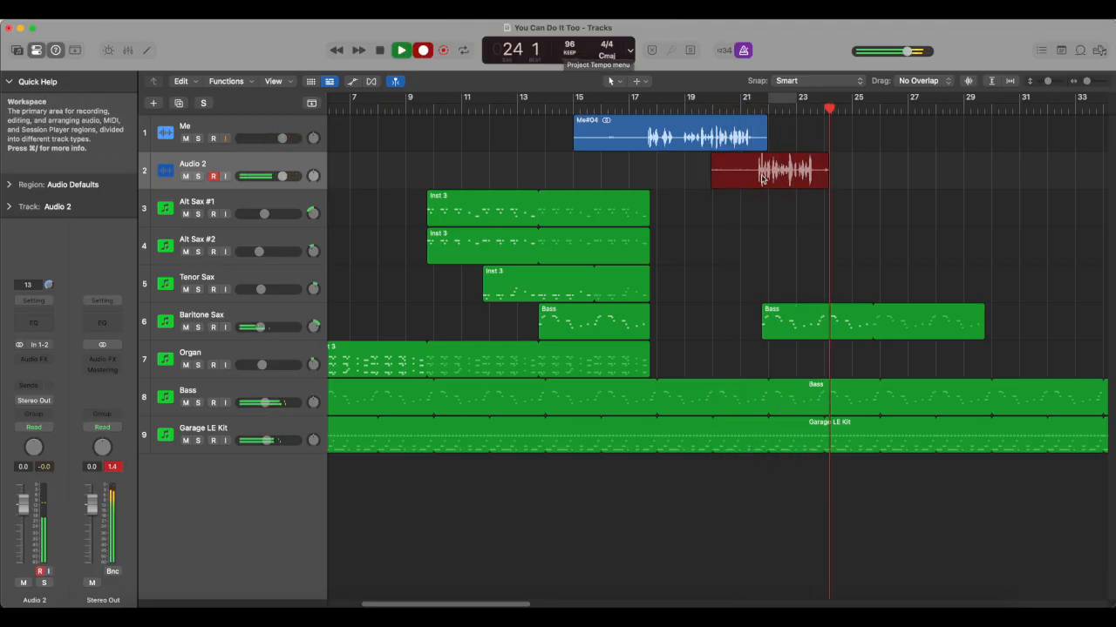
key(space)
Record a voice take on the Me track from about bar 22 beat 4 to bar 34 beat 3
click(229, 178)
click(425, 53)
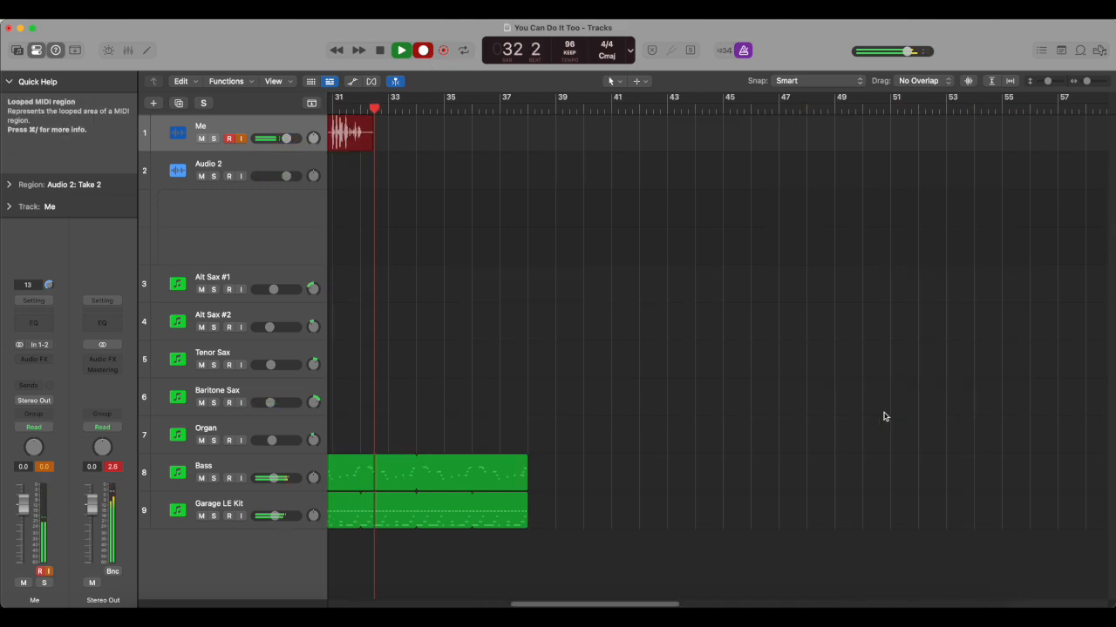
key(space)
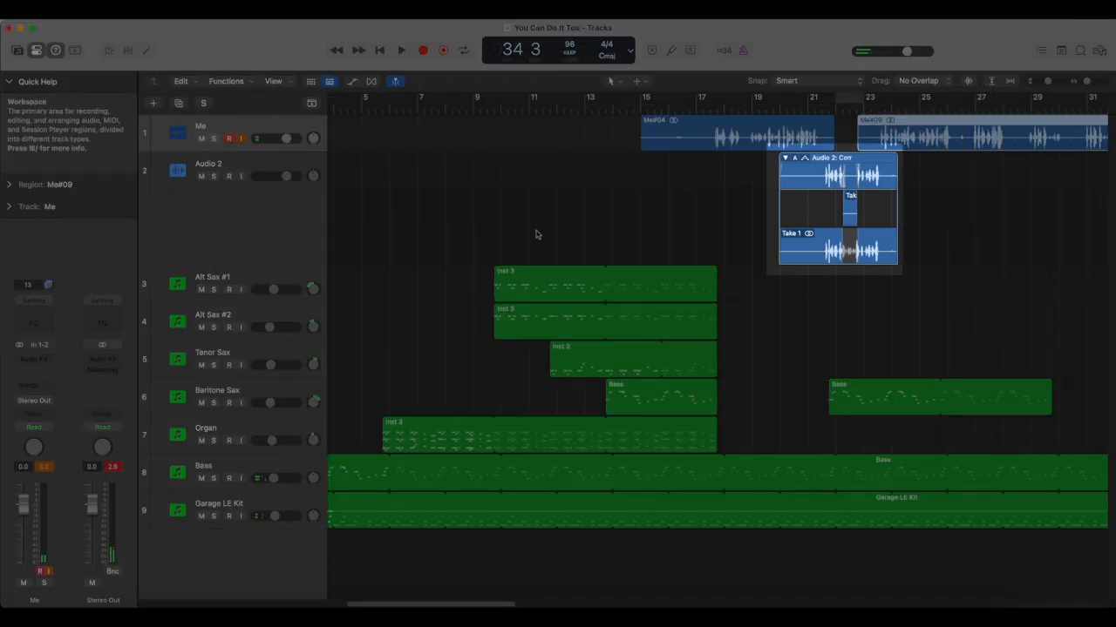
Copy the Alt Sax #1, Alt Sax #2, Tenor Sax and Organ regions to about bar 29 beat 4
drag(536, 234, 617, 356)
drag(565, 295, 1089, 298)
drag(1007, 396, 953, 372)
drag(523, 603, 499, 603)
drag(375, 432, 1038, 430)
drag(1004, 368, 959, 366)
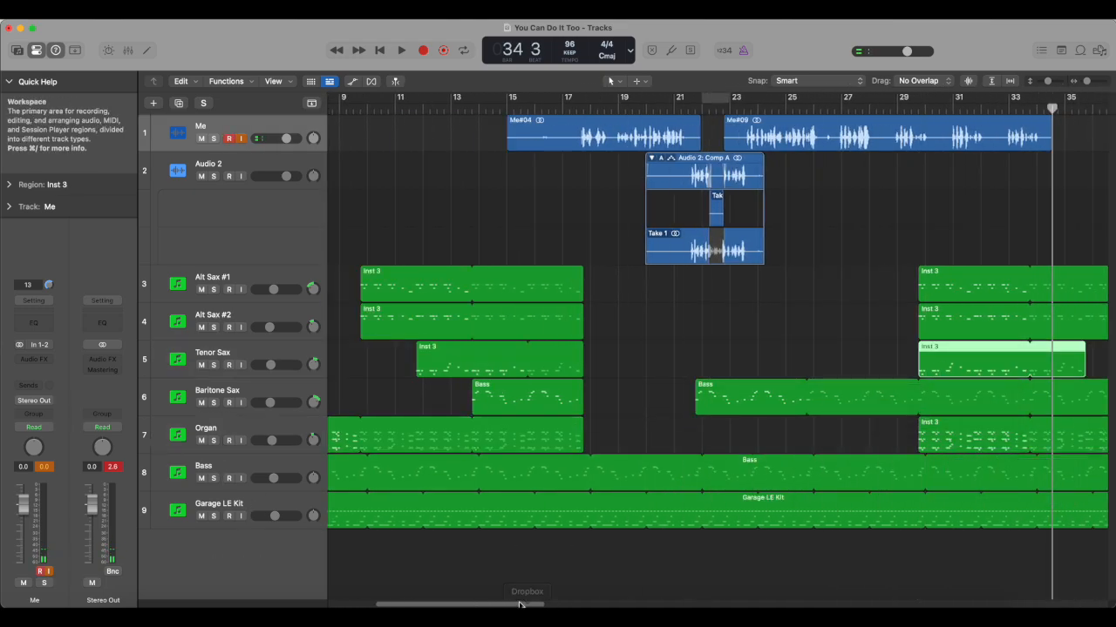
Extend the sax, Organ, Bass and Garage LE Kit loops to about bar 45
drag(521, 603, 593, 603)
drag(753, 351, 1034, 366)
drag(810, 385, 1034, 386)
drag(921, 424, 1034, 424)
drag(817, 462, 1034, 471)
drag(820, 520, 1033, 519)
drag(1033, 388, 1028, 386)
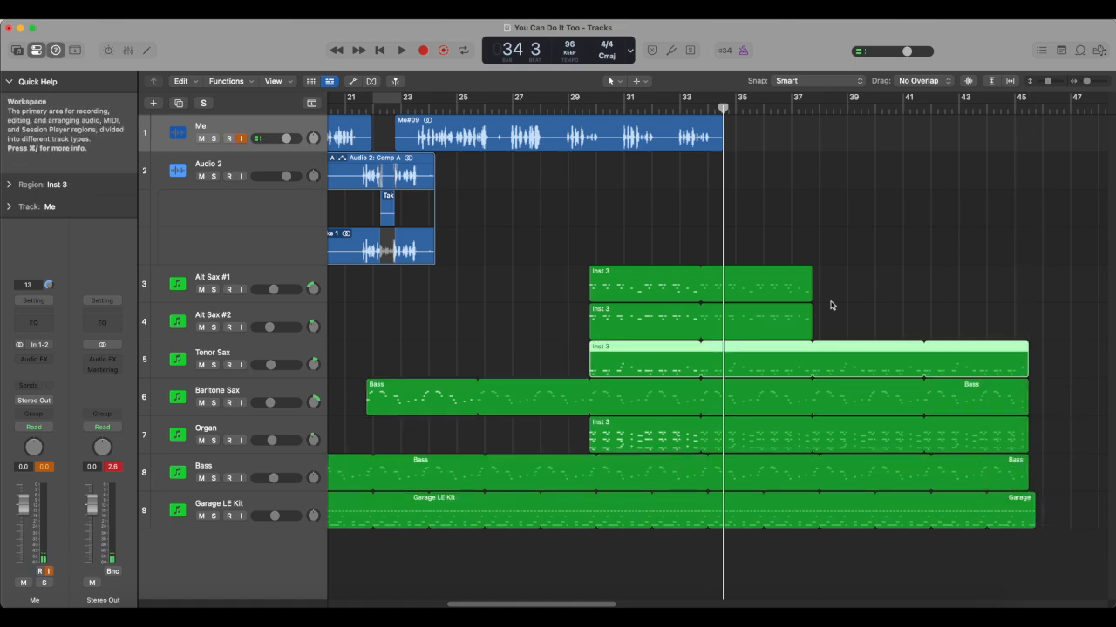
drag(811, 318, 1027, 333)
drag(811, 281, 854, 290)
Replace the Alt Sax and Tenor Sax loops with region copies at about bar 33 beat 4, and shorten the other loops to about bar 38
click(578, 101)
key(space)
key(space)
drag(1026, 347, 678, 339)
drag(658, 286, 785, 287)
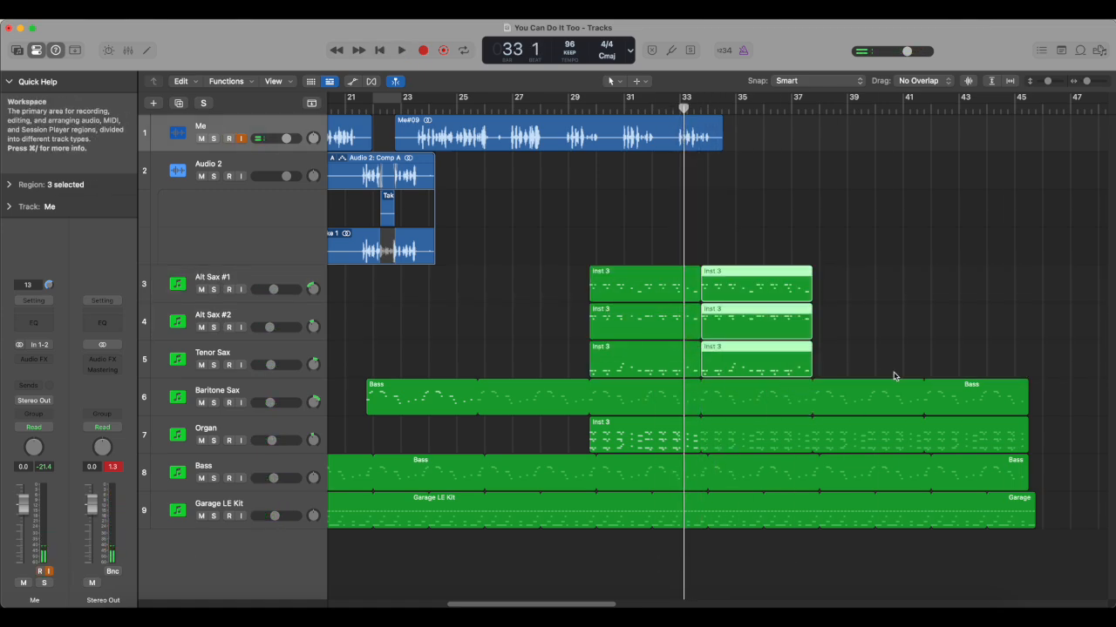
drag(1049, 391, 745, 523)
Open the second Alt Sax #1 and Alt Sax #2 regions together in the Piano Roll and apply an editing function to their notes
scroll(784, 523, right, 4)
click(631, 279)
shift+click(631, 318)
key(p)
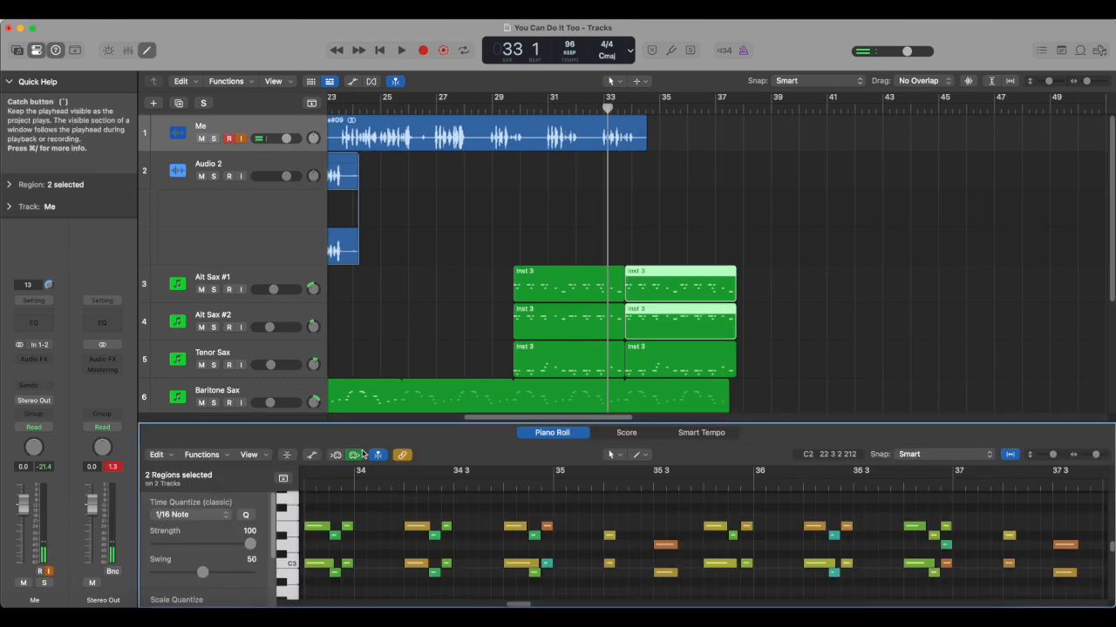
click(202, 454)
mouse_move(262, 390)
click(398, 515)
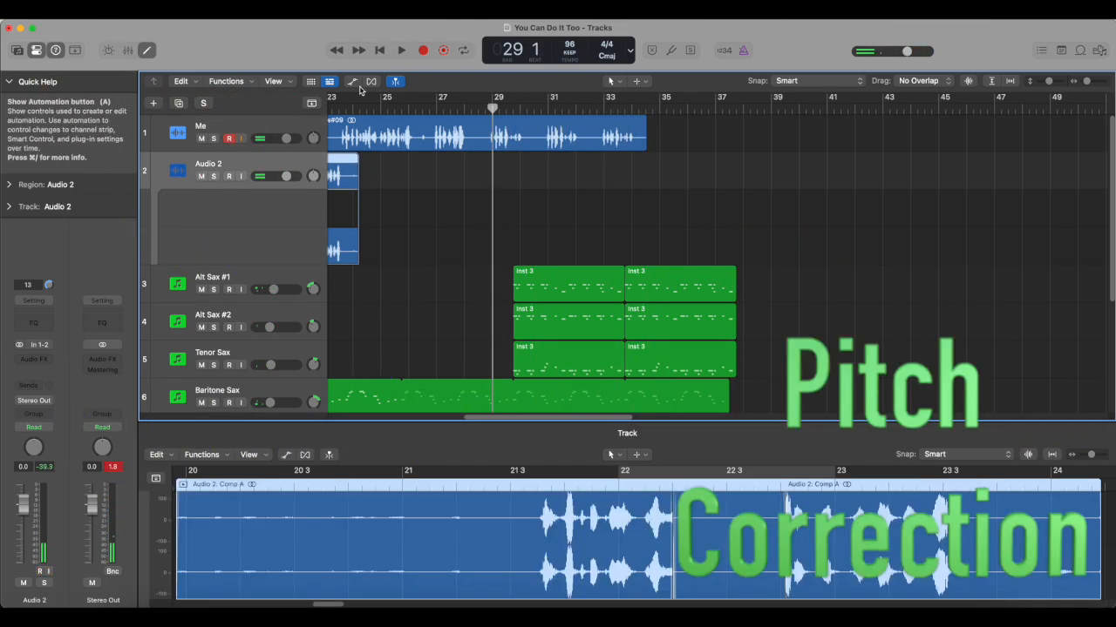
Record a voice take on the Audio 2 track from bar 28 beat 3 to about bar 38 beat 3
key(space)
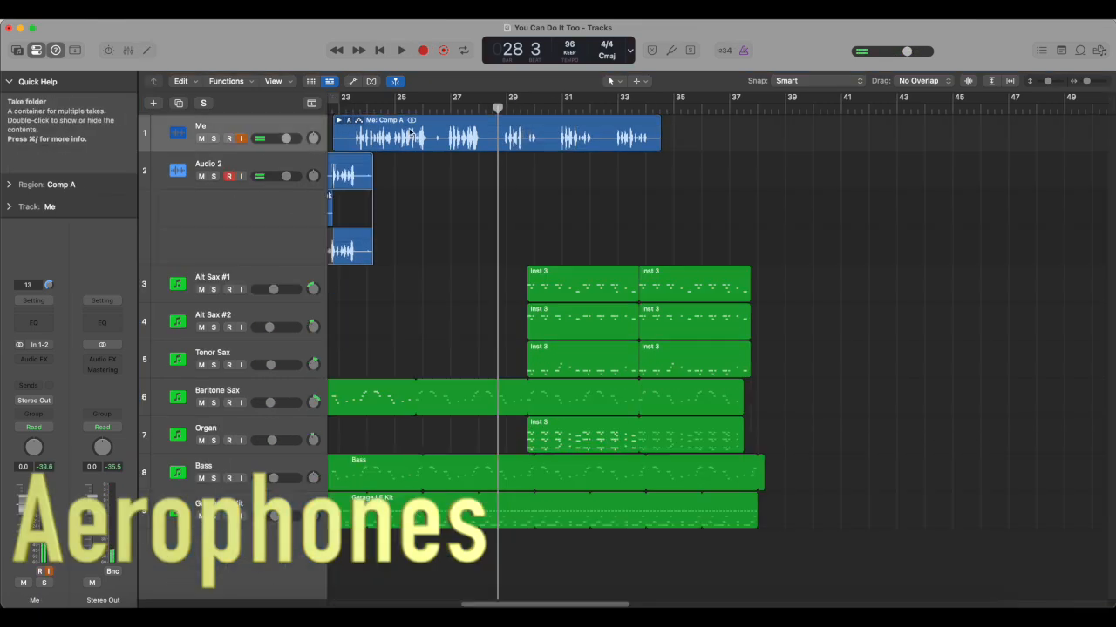
click(427, 50)
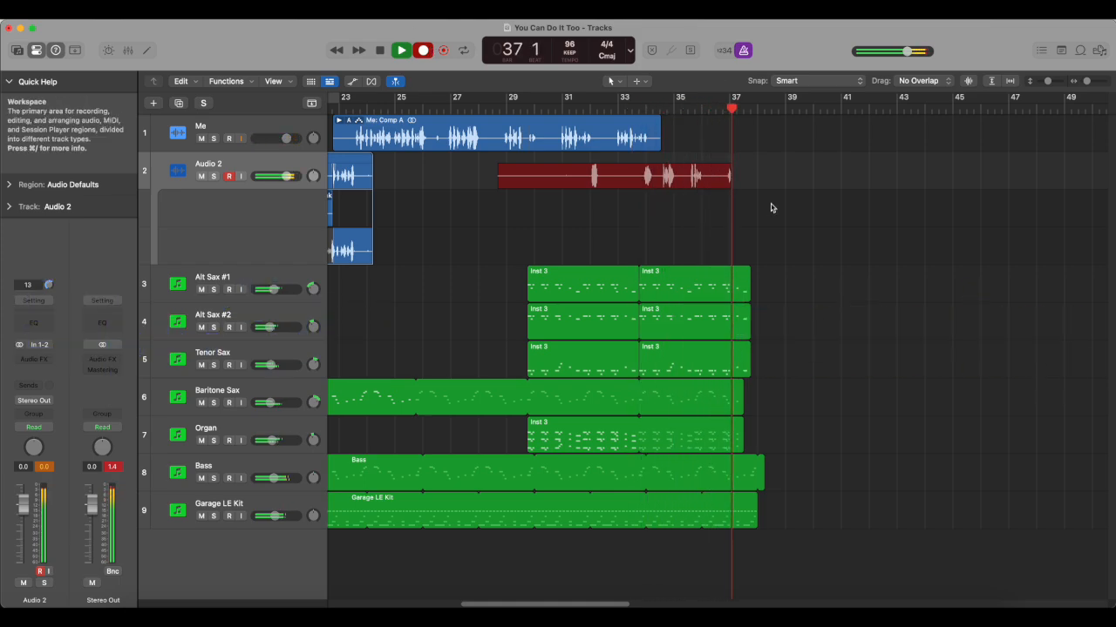
key(space)
click(663, 111)
click(342, 194)
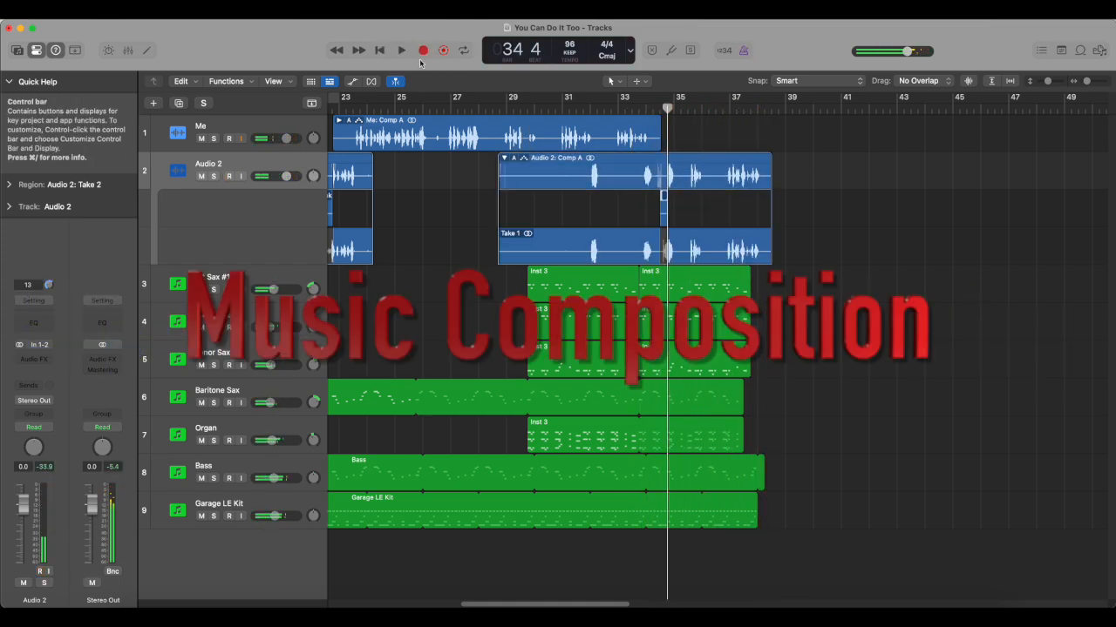
double_click(410, 131)
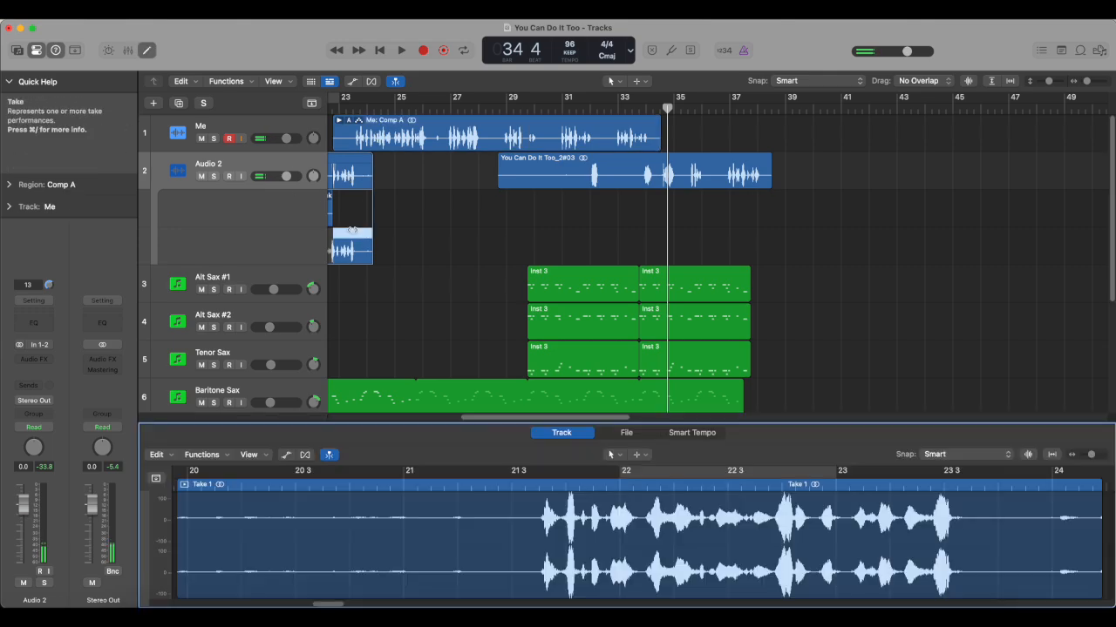
double_click(410, 130)
Record a voice take on the Me track from bar 34 beat 3 to about bar 38 beat 3 and play it back
scroll(523, 131, right, 2)
click(443, 96)
click(604, 97)
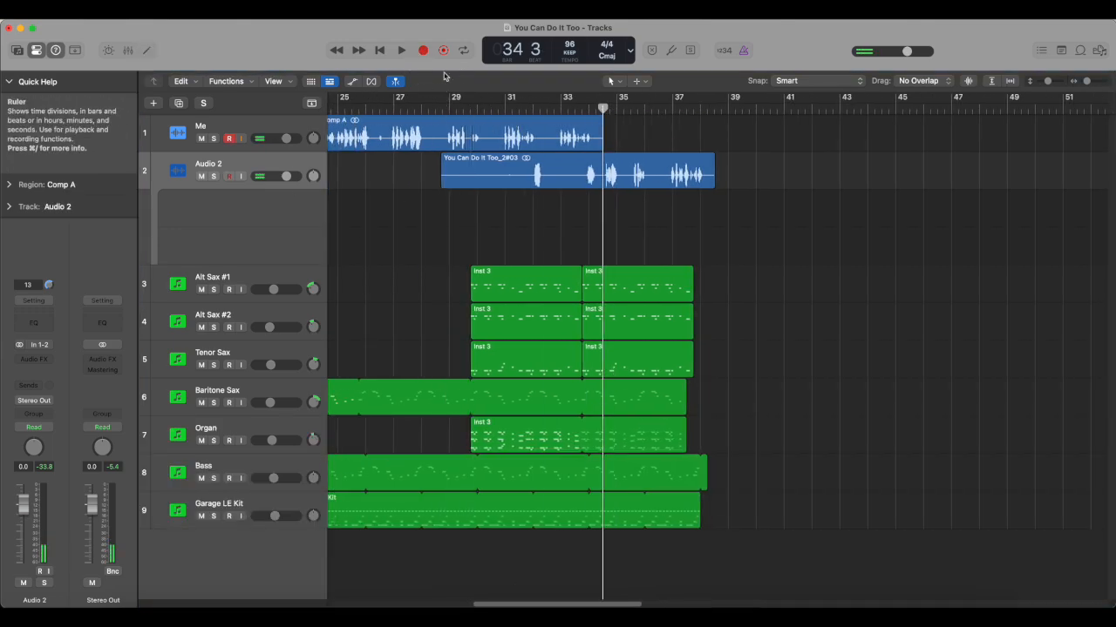
click(422, 50)
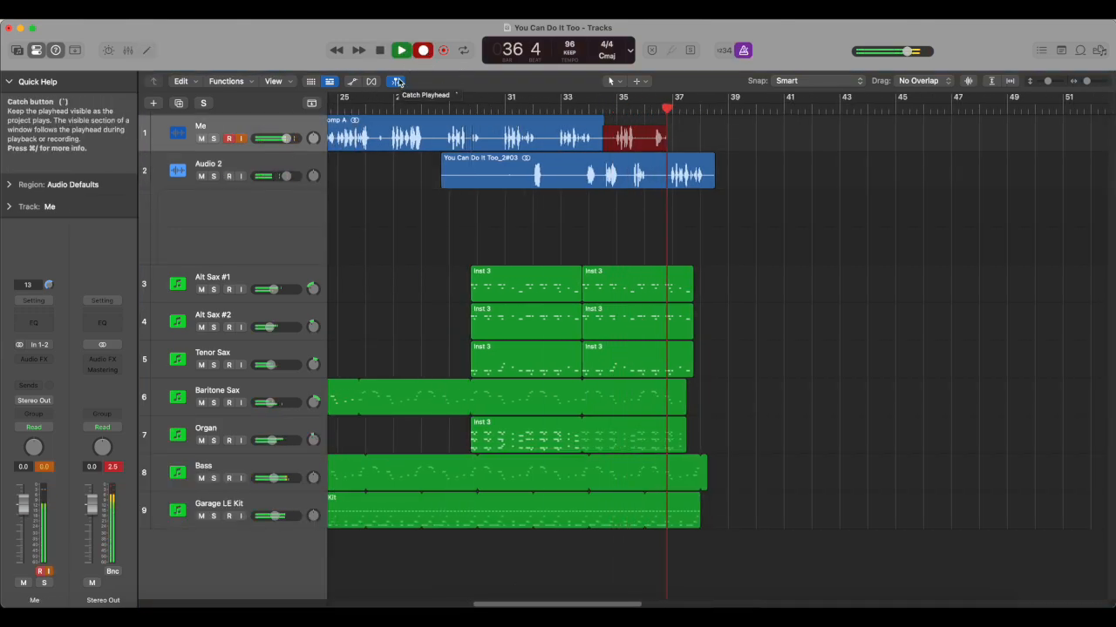
key(space)
key(space)
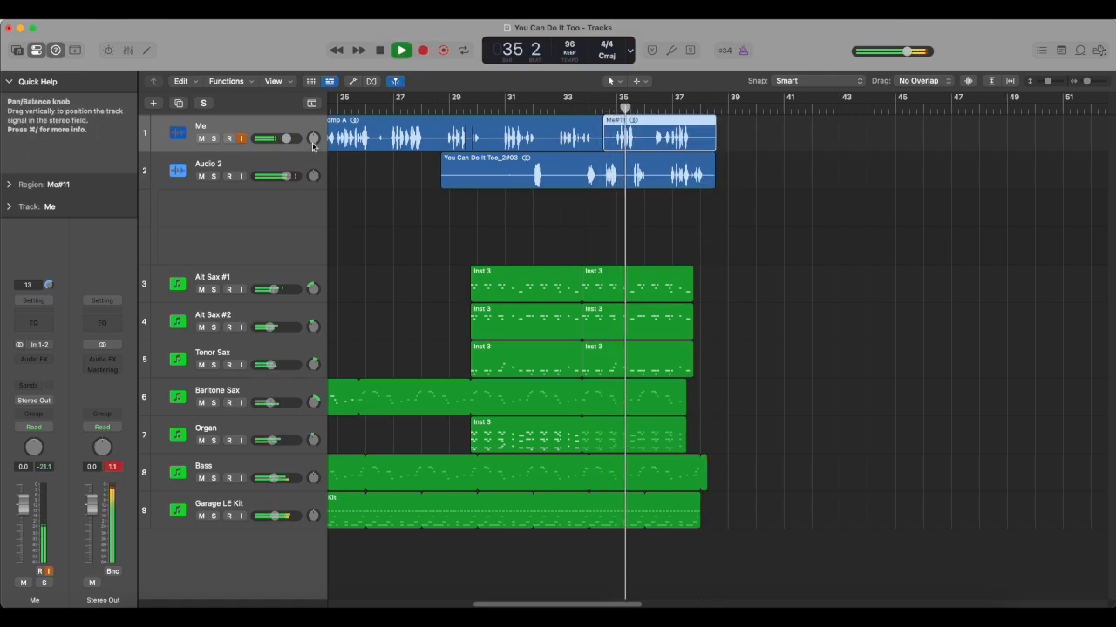